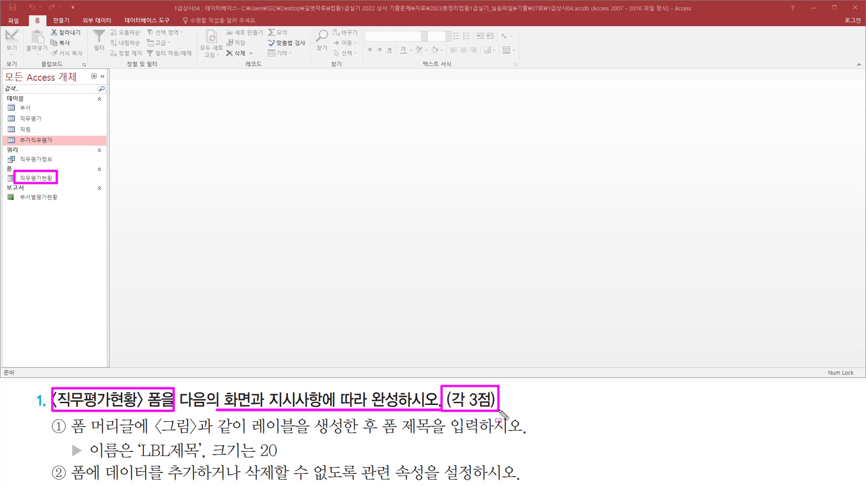
- Open the 직무평가현황 form from the database objects
{"action": "key", "text": "e"}
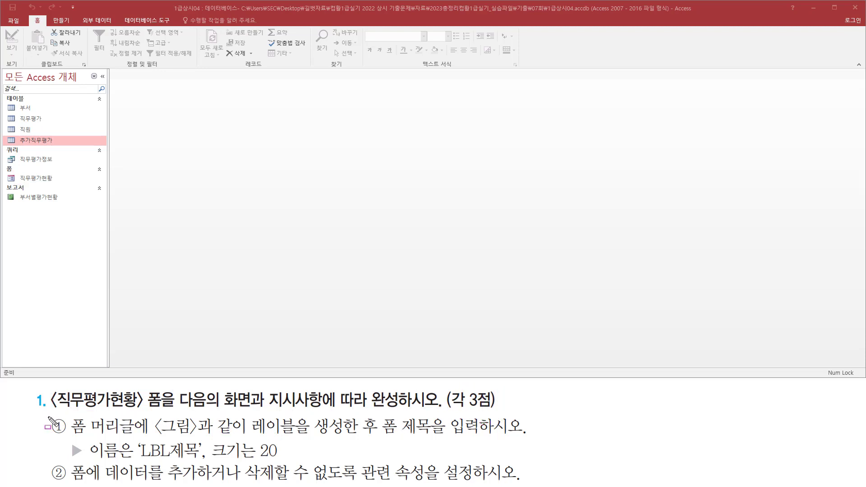
{"action": "left_click_drag", "start_coordinate": [48, 417], "coordinate": [68, 436]}
{"action": "key", "text": "Escape"}
{"action": "left_click", "coordinate": [62, 180]}
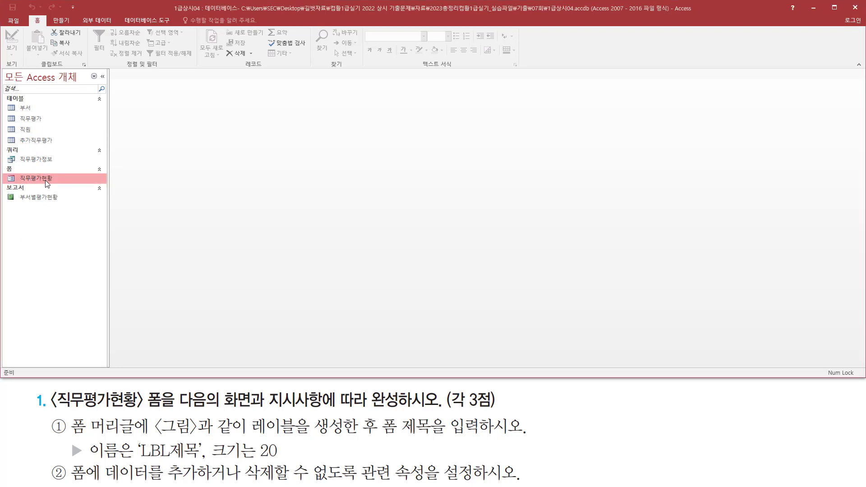
{"action": "double_click", "coordinate": [45, 180]}
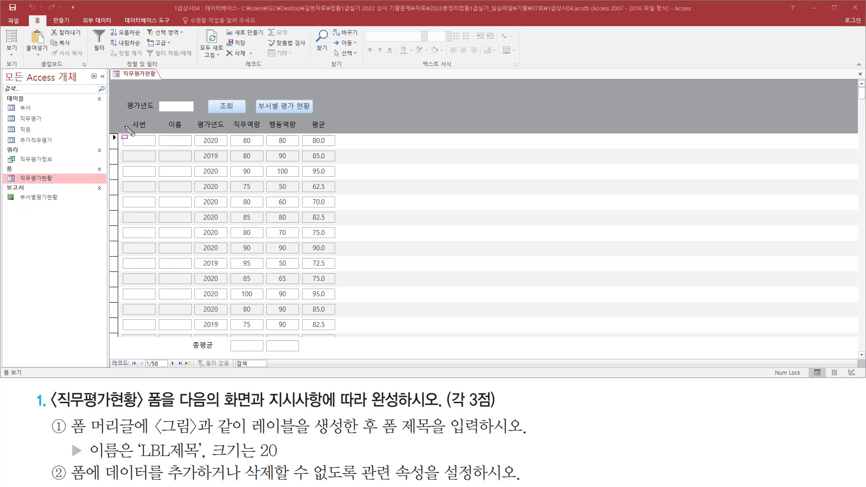
- Examine the form's empty fields and header against the target picture and the title label requirements
{"action": "mouse_move", "coordinate": [127, 120]}
{"action": "left_mouse_down"}
{"action": "mouse_move", "coordinate": [132, 226]}
{"action": "mouse_move", "coordinate": [149, 328]}
{"action": "left_mouse_up"}
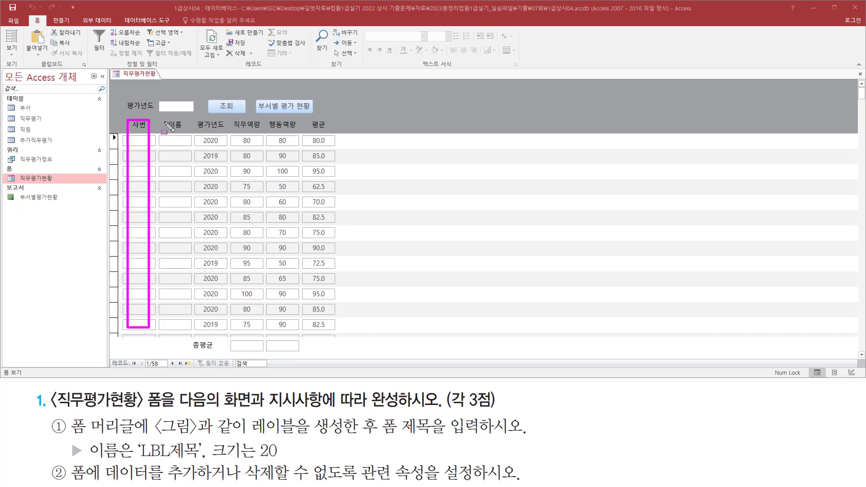
{"action": "mouse_move", "coordinate": [165, 121]}
{"action": "left_mouse_down"}
{"action": "mouse_move", "coordinate": [187, 341]}
{"action": "mouse_move", "coordinate": [200, 350]}
{"action": "mouse_move", "coordinate": [314, 357]}
{"action": "left_mouse_up"}
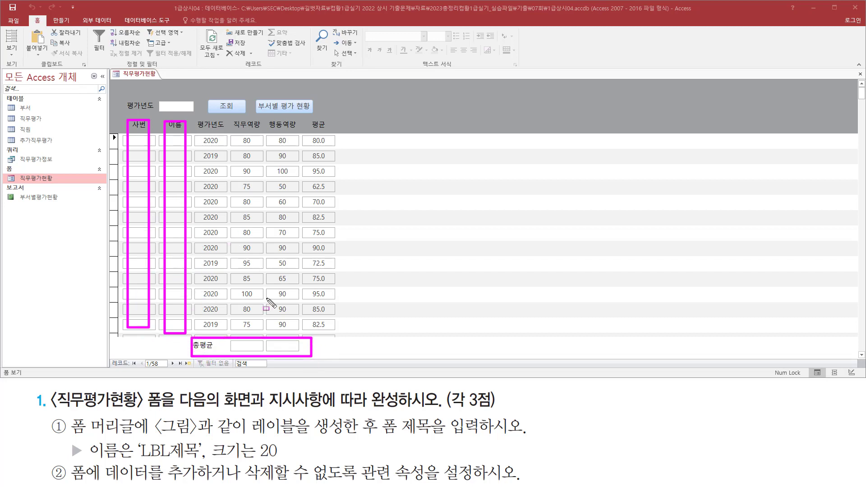
{"action": "key", "text": "Escape"}
{"action": "key", "text": "ctrl+shift+d"}
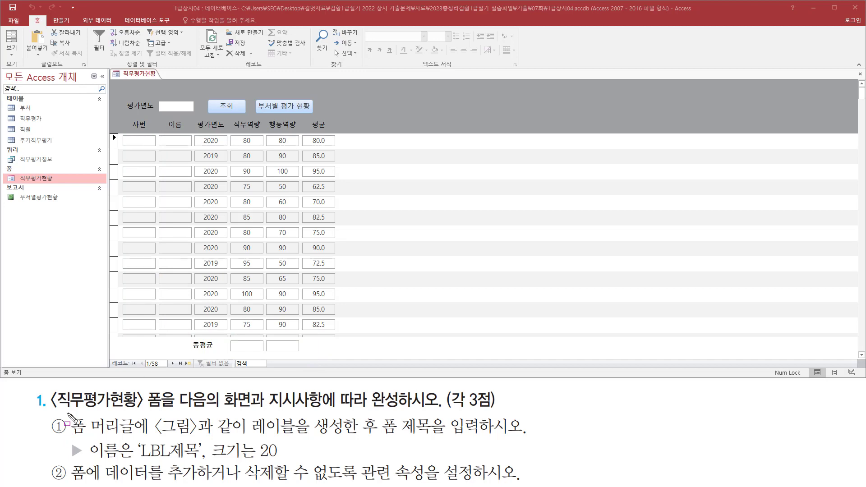
{"action": "mouse_move", "coordinate": [68, 413]}
{"action": "left_mouse_down"}
{"action": "mouse_move", "coordinate": [141, 437]}
{"action": "mouse_move", "coordinate": [527, 437]}
{"action": "left_mouse_up"}
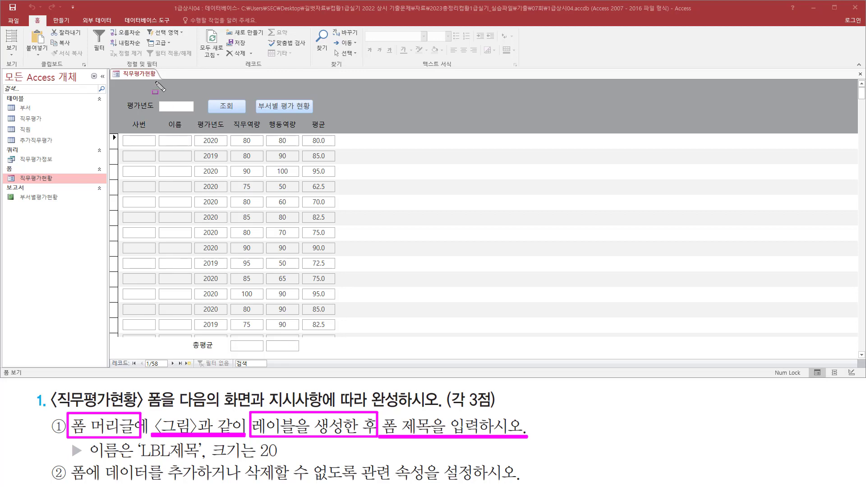
{"action": "mouse_move", "coordinate": [151, 81]}
{"action": "left_mouse_down"}
{"action": "mouse_move", "coordinate": [241, 101]}
{"action": "mouse_move", "coordinate": [291, 96]}
{"action": "left_mouse_up"}
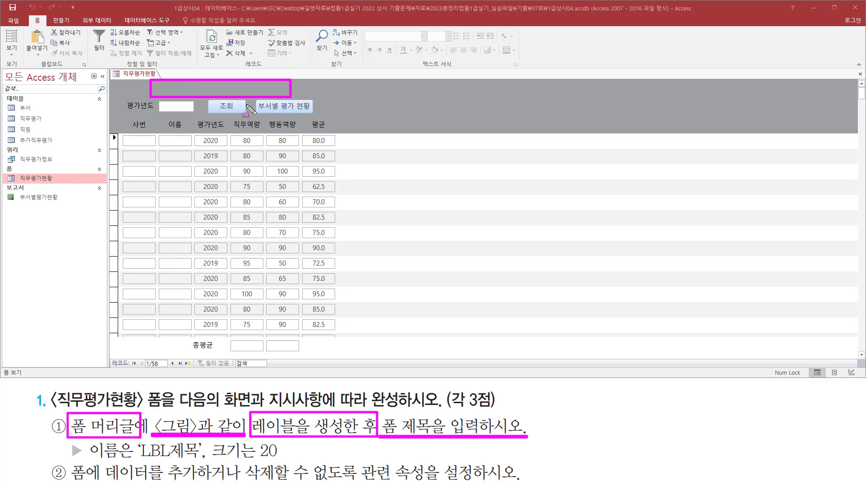
{"action": "key", "text": "Escape"}
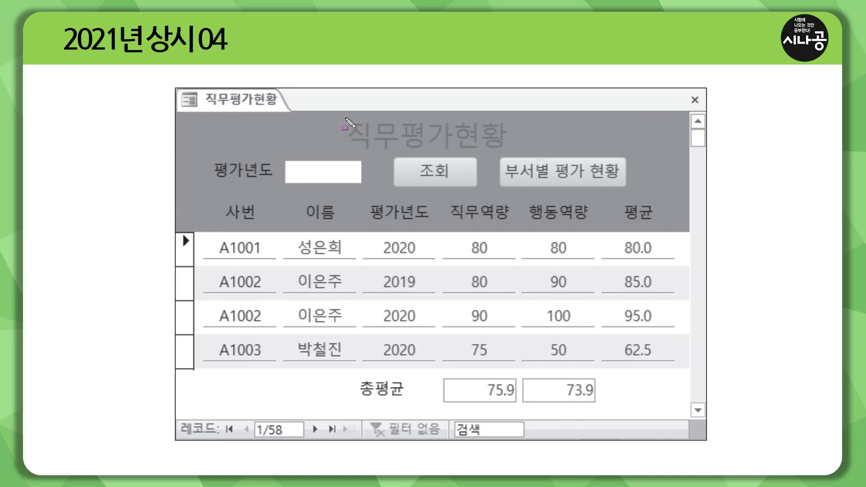
{"action": "mouse_move", "coordinate": [346, 117]}
{"action": "left_mouse_down"}
{"action": "mouse_move", "coordinate": [451, 151]}
{"action": "mouse_move", "coordinate": [509, 151]}
{"action": "left_mouse_up"}
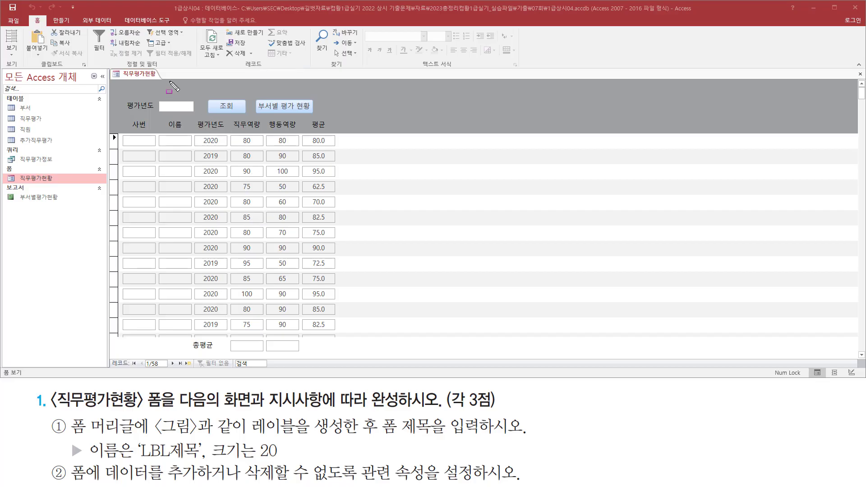
{"action": "mouse_move", "coordinate": [169, 81]}
{"action": "left_mouse_down"}
{"action": "mouse_move", "coordinate": [323, 111]}
{"action": "mouse_move", "coordinate": [287, 98]}
{"action": "left_mouse_up"}
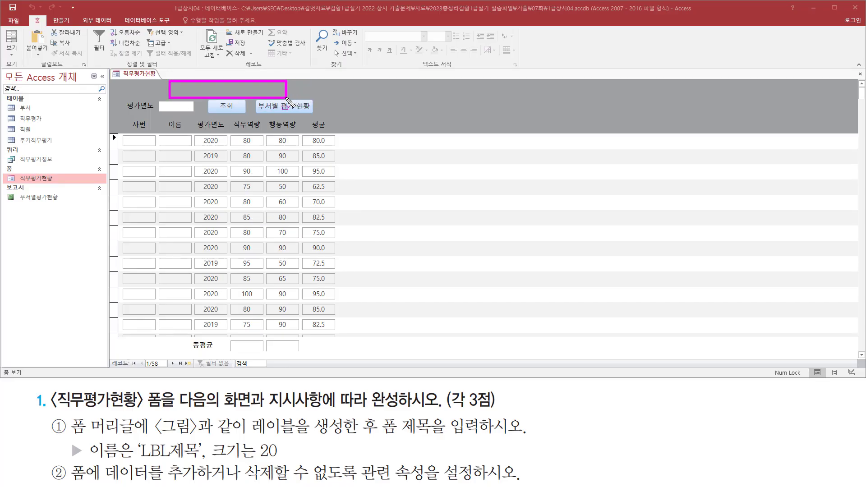
{"action": "mouse_move", "coordinate": [245, 442]}
{"action": "left_mouse_down"}
{"action": "mouse_move", "coordinate": [374, 436]}
{"action": "mouse_move", "coordinate": [354, 414]}
{"action": "left_mouse_up"}
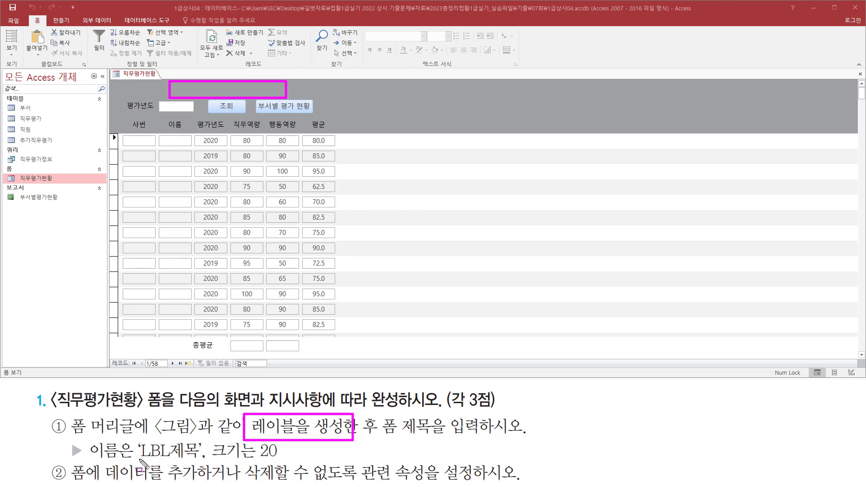
{"action": "left_click_drag", "start_coordinate": [138, 459], "coordinate": [197, 459]}
{"action": "left_click_drag", "start_coordinate": [214, 462], "coordinate": [280, 462]}
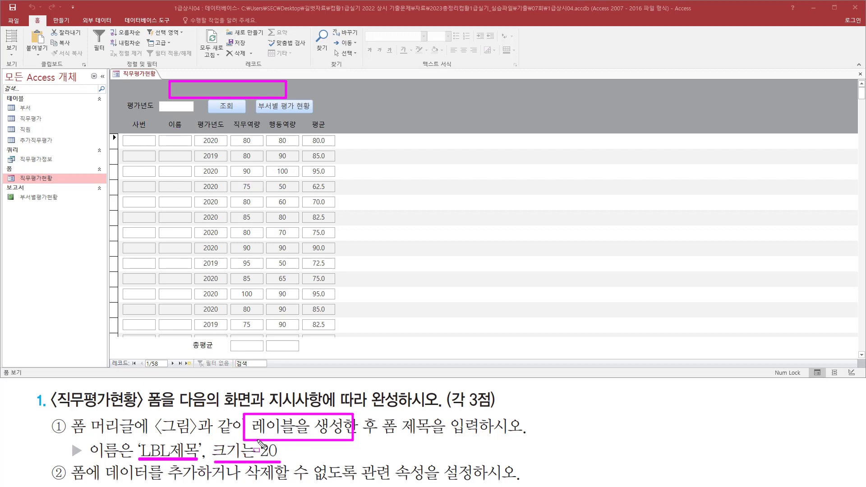
{"action": "key", "text": "Escape"}
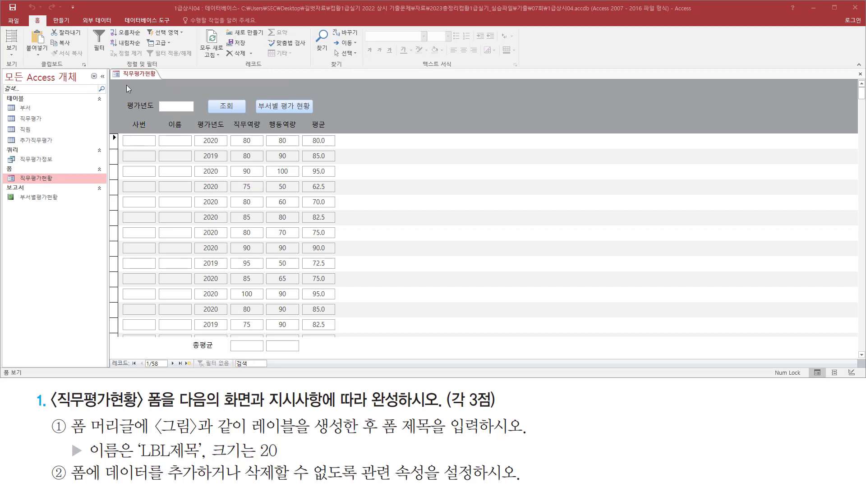
- Switch the 직무평가현황 form to Design View
{"action": "right_click", "coordinate": [137, 74]}
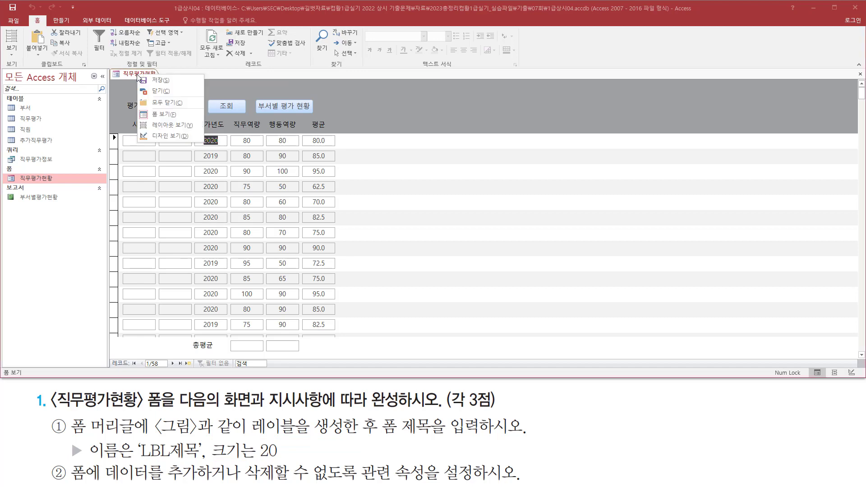
{"action": "left_click", "coordinate": [167, 136]}
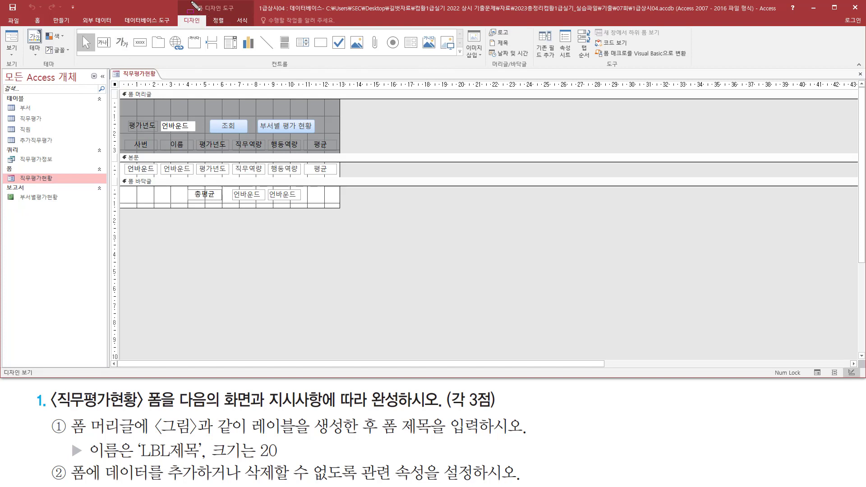
{"action": "left_click_drag", "start_coordinate": [181, 15], "coordinate": [203, 25]}
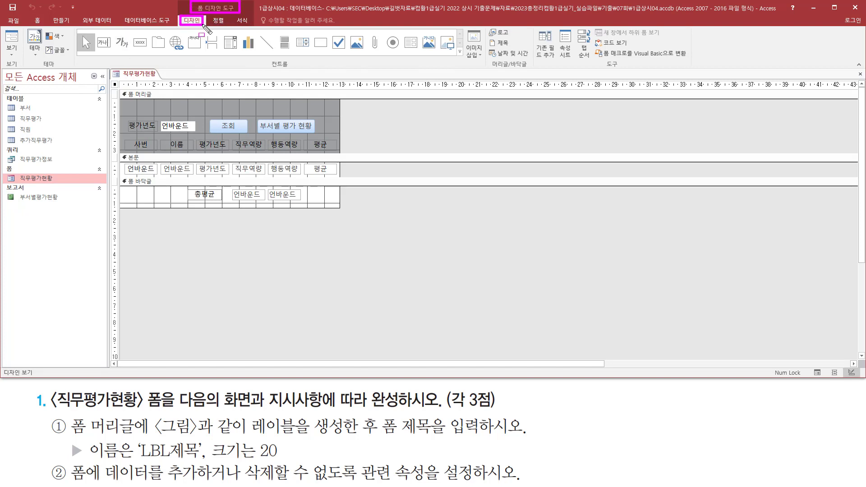
{"action": "left_click_drag", "start_coordinate": [267, 59], "coordinate": [294, 69]}
{"action": "mouse_move", "coordinate": [112, 28]}
{"action": "left_mouse_down"}
{"action": "mouse_move", "coordinate": [113, 53]}
{"action": "mouse_move", "coordinate": [134, 55]}
{"action": "left_mouse_up"}
{"action": "key", "text": "Escape"}
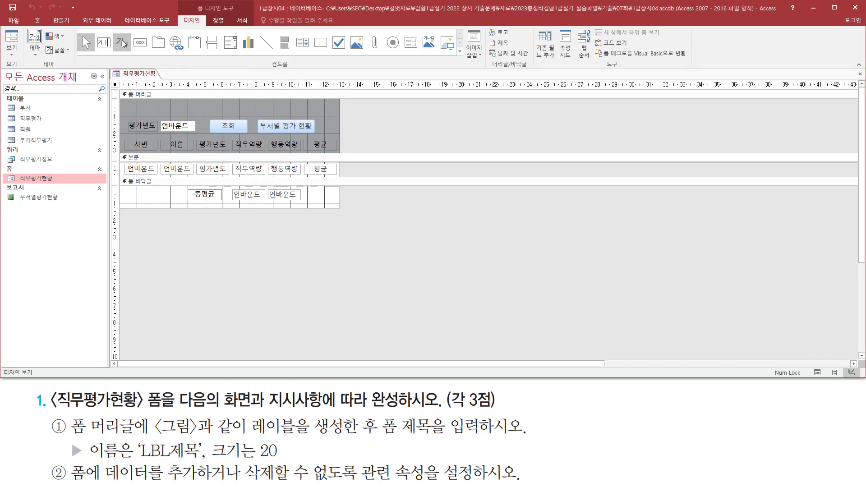
- Add a label about 4 cm wide at the top of the form header with the text 직무평가현황
{"action": "left_click", "coordinate": [123, 41]}
{"action": "left_click_drag", "start_coordinate": [190, 102], "coordinate": [261, 115]}
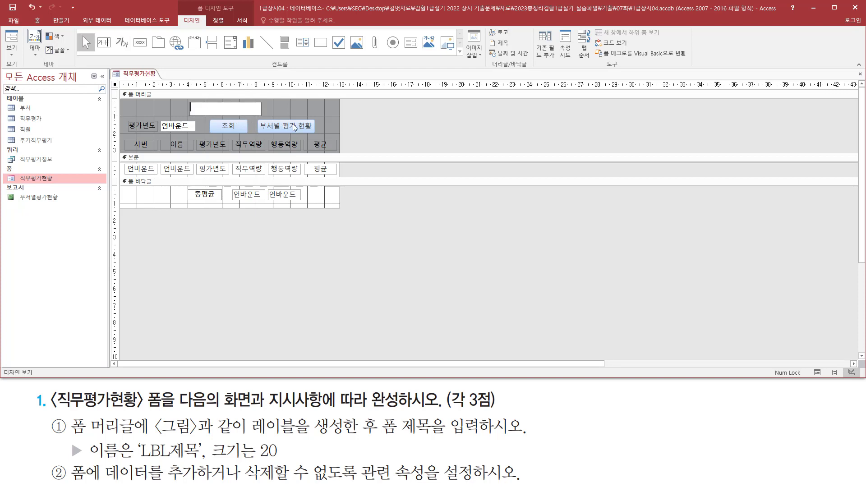
{"action": "type", "text": "직무평가현황"}
{"action": "left_click", "coordinate": [237, 109]}
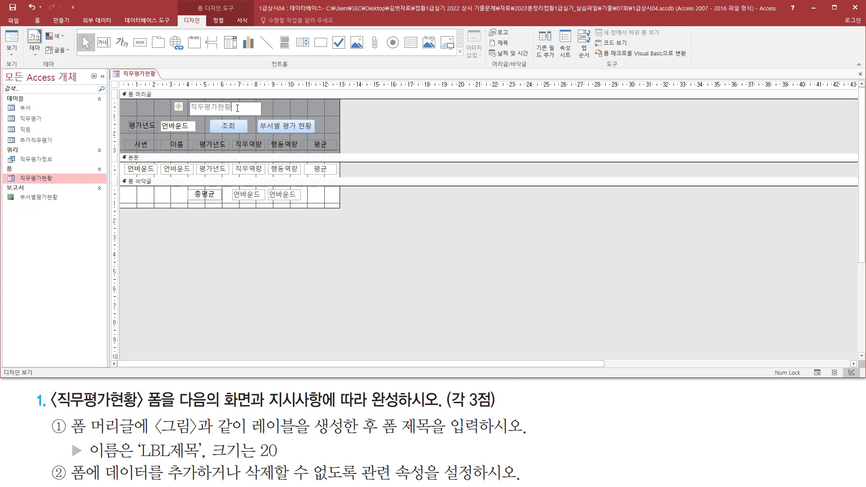
{"action": "key", "text": "Return"}
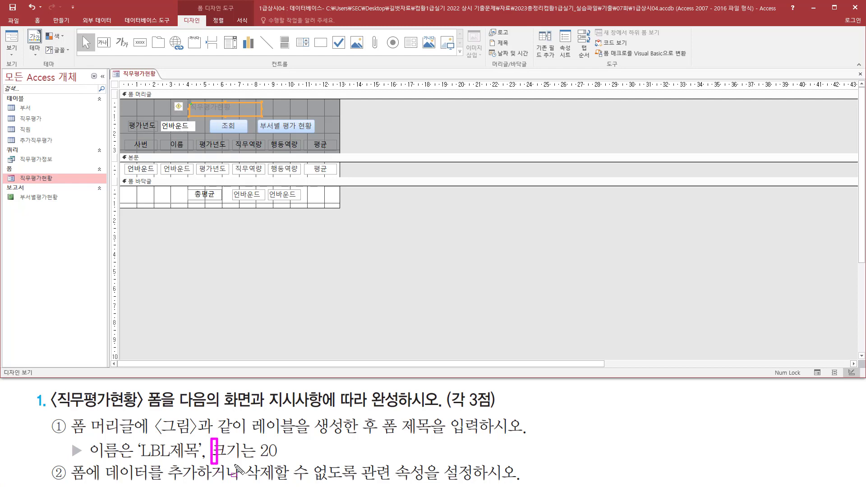
- Set the font size of the 직무평가현황 title label to 20
{"action": "left_click_drag", "start_coordinate": [211, 439], "coordinate": [290, 464]}
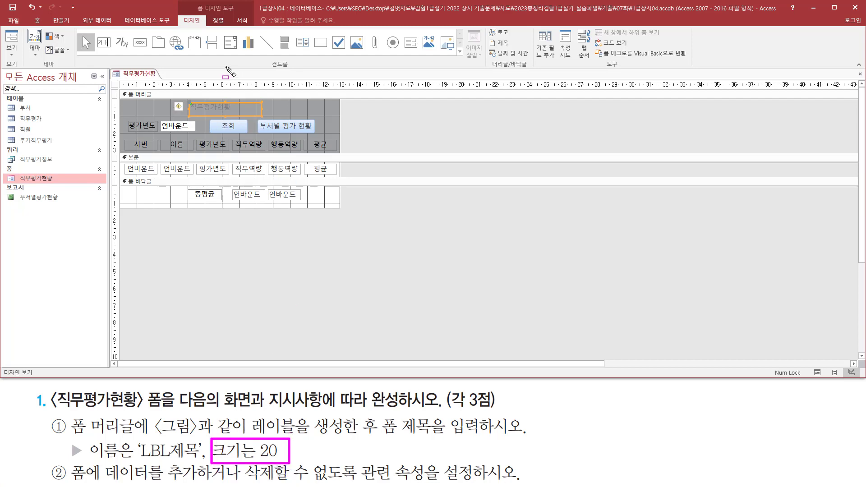
{"action": "mouse_move", "coordinate": [193, 12]}
{"action": "left_mouse_down"}
{"action": "mouse_move", "coordinate": [230, 13]}
{"action": "mouse_move", "coordinate": [238, 4]}
{"action": "left_mouse_up"}
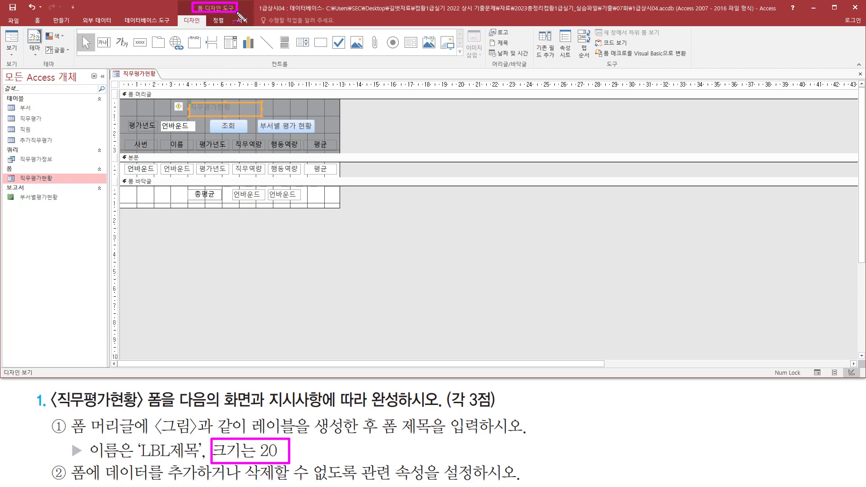
{"action": "key", "text": "Escape"}
{"action": "left_click", "coordinate": [243, 20]}
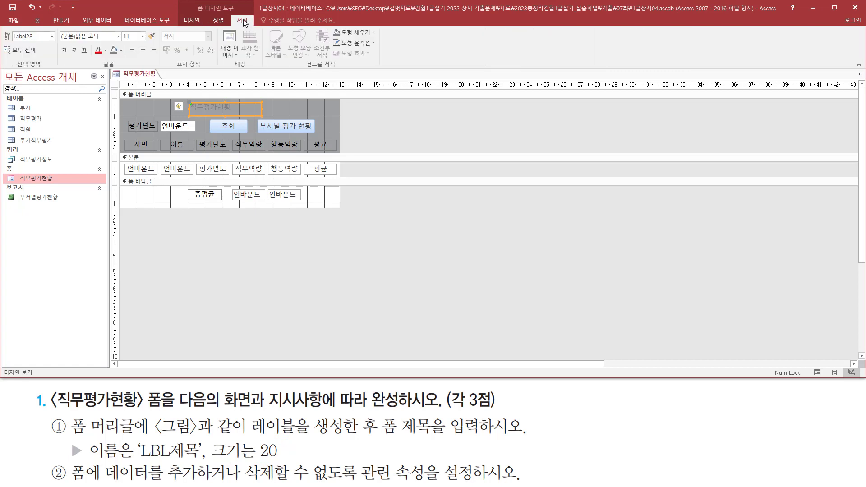
{"action": "key", "text": "ctrl+2"}
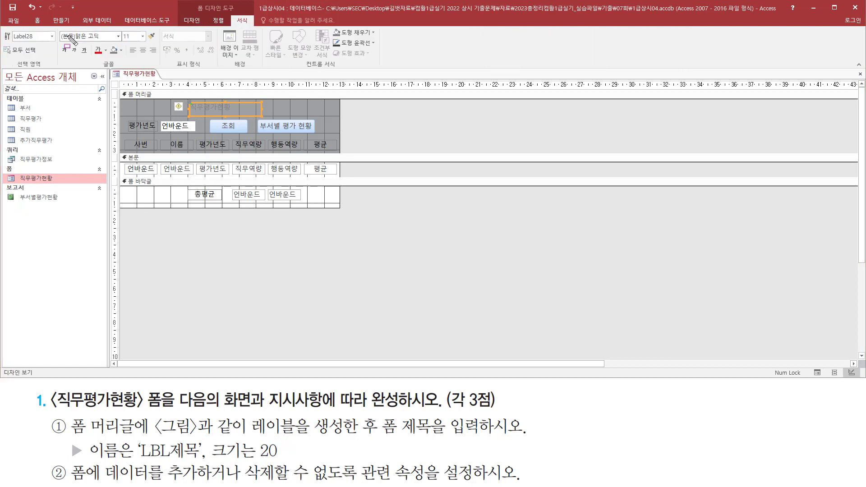
{"action": "left_click_drag", "start_coordinate": [60, 29], "coordinate": [157, 60]}
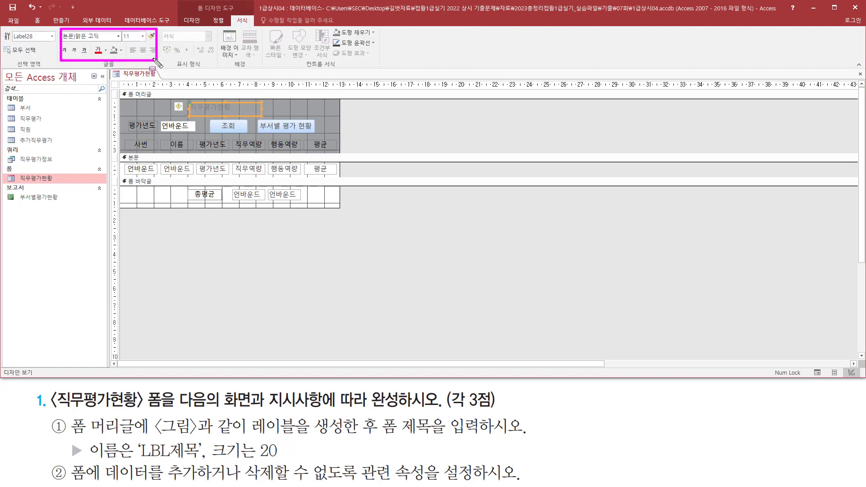
{"action": "key", "text": "Escape"}
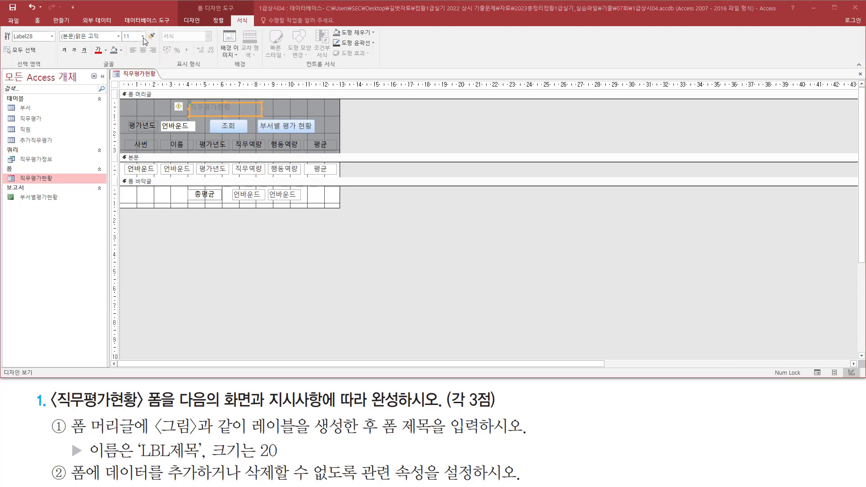
{"action": "left_click", "coordinate": [143, 36]}
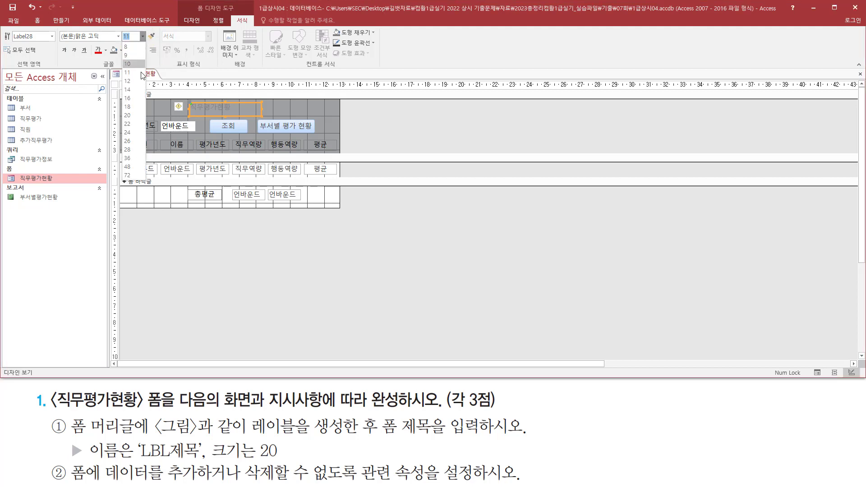
{"action": "left_click", "coordinate": [134, 115]}
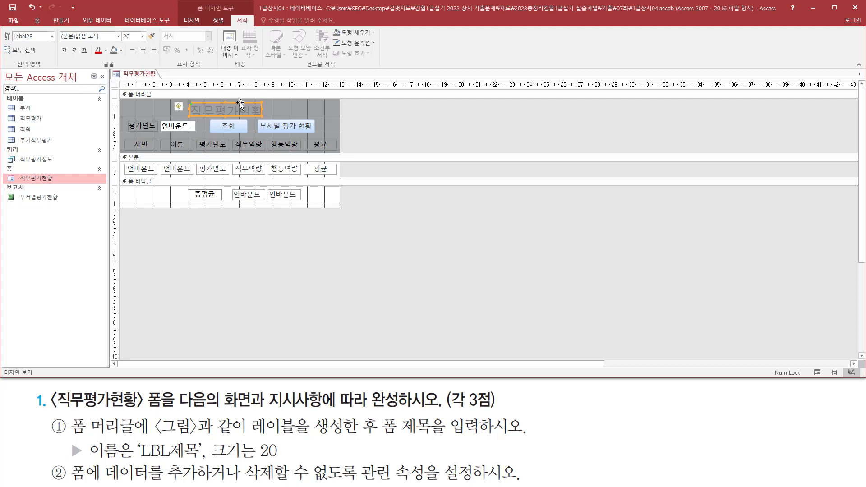
- Nudge the title label upward and enlarge it slightly so the whole title fits in the form header
{"action": "left_click_drag", "start_coordinate": [240, 105], "coordinate": [239, 102]}
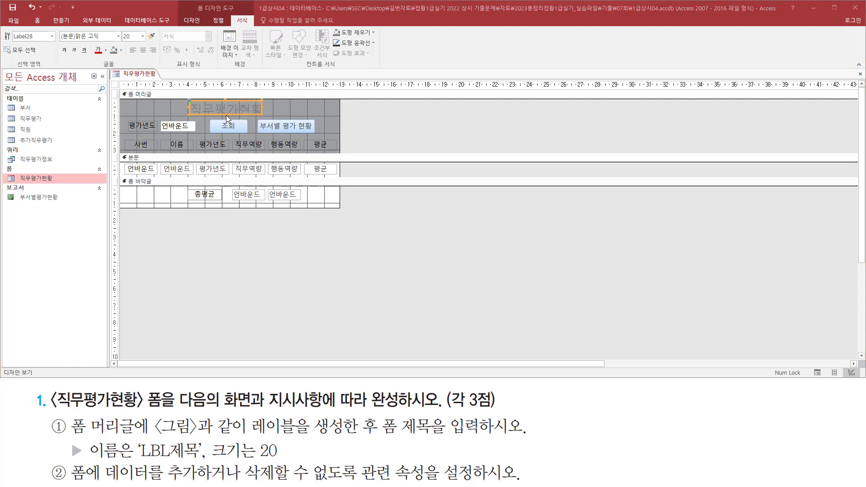
{"action": "left_click", "coordinate": [227, 115]}
{"action": "left_click", "coordinate": [226, 115]}
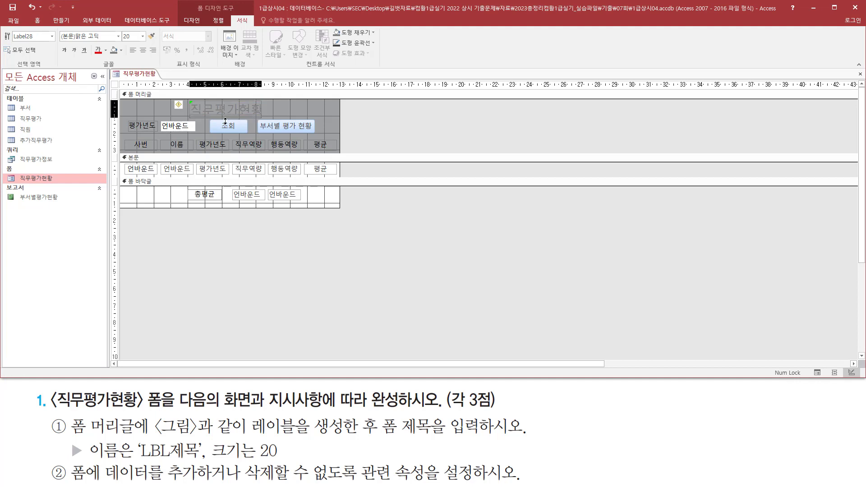
{"action": "left_click_drag", "start_coordinate": [226, 119], "coordinate": [265, 110]}
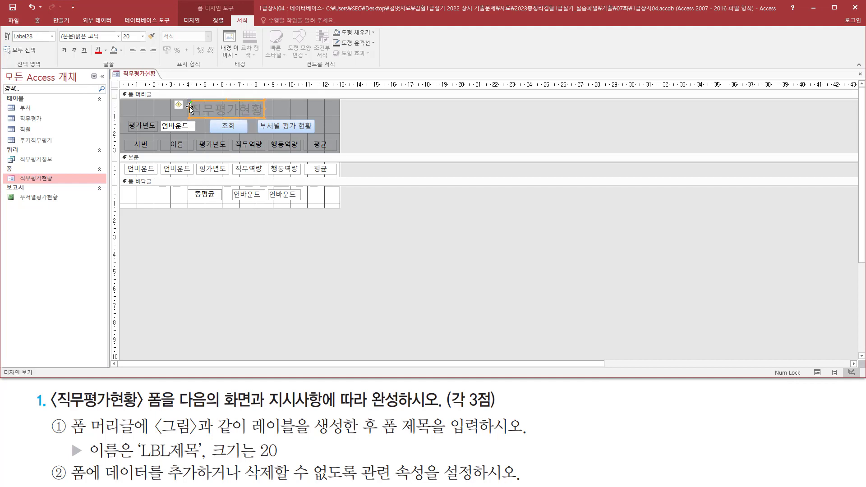
{"action": "left_click_drag", "start_coordinate": [189, 108], "coordinate": [187, 108]}
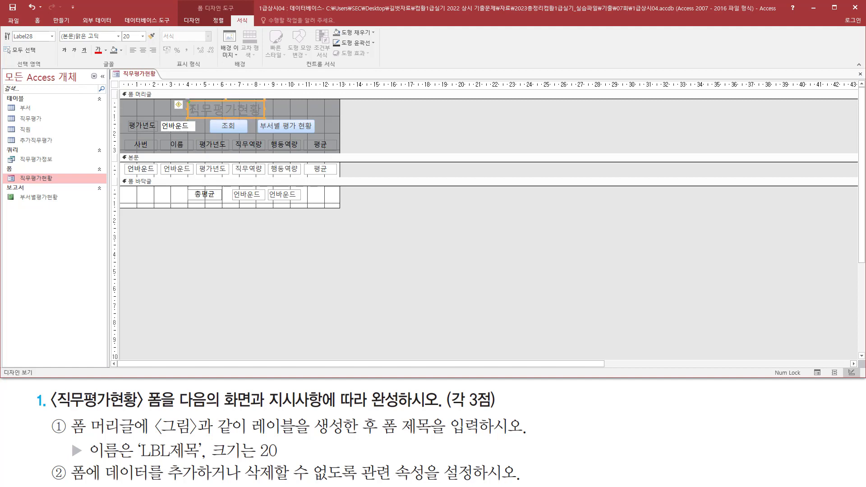
- Set the name property of the 직무평가현황 title label in the form header to LBL제목 and close the property sheet
{"action": "left_click", "coordinate": [291, 112]}
{"action": "left_click", "coordinate": [248, 111]}
{"action": "key", "text": "F4"}
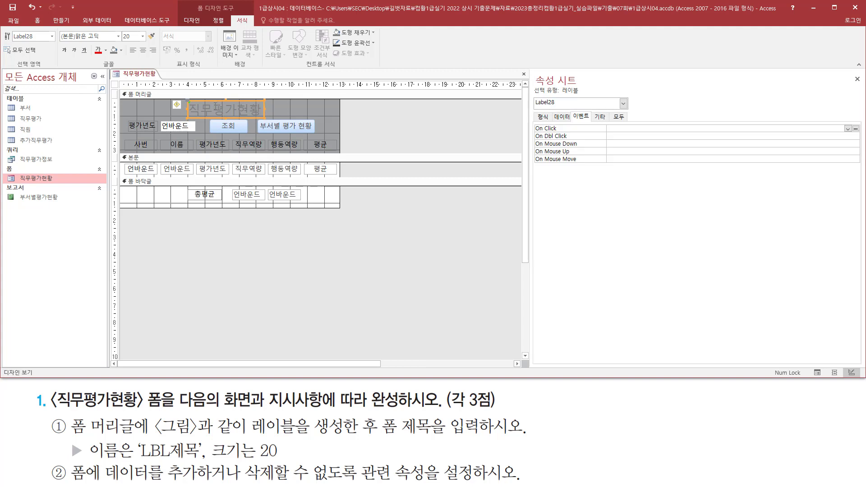
{"action": "left_click_drag", "start_coordinate": [533, 73], "coordinate": [603, 87]}
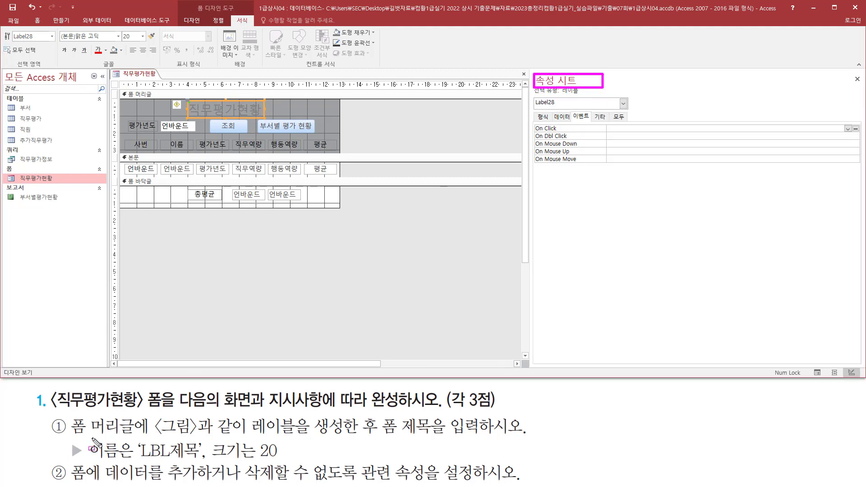
{"action": "mouse_move", "coordinate": [91, 436]}
{"action": "left_mouse_down"}
{"action": "mouse_move", "coordinate": [98, 465]}
{"action": "mouse_move", "coordinate": [207, 464]}
{"action": "left_mouse_up"}
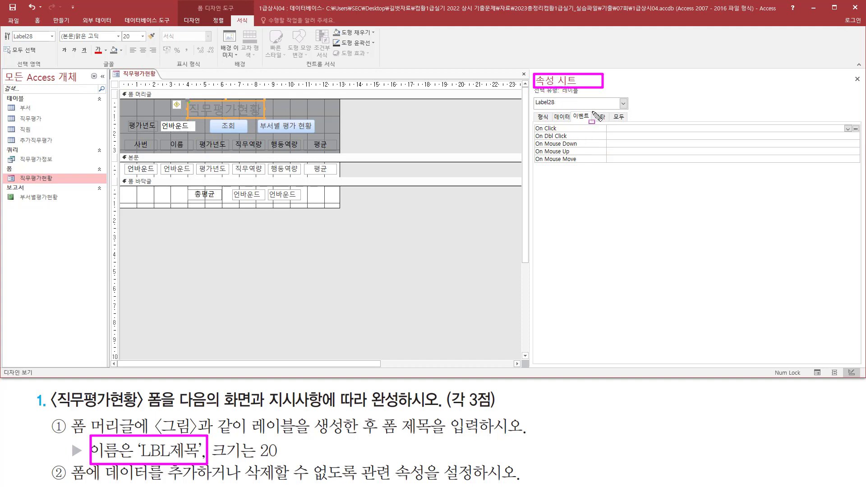
{"action": "left_click_drag", "start_coordinate": [591, 111], "coordinate": [598, 121]}
{"action": "key", "text": "Escape"}
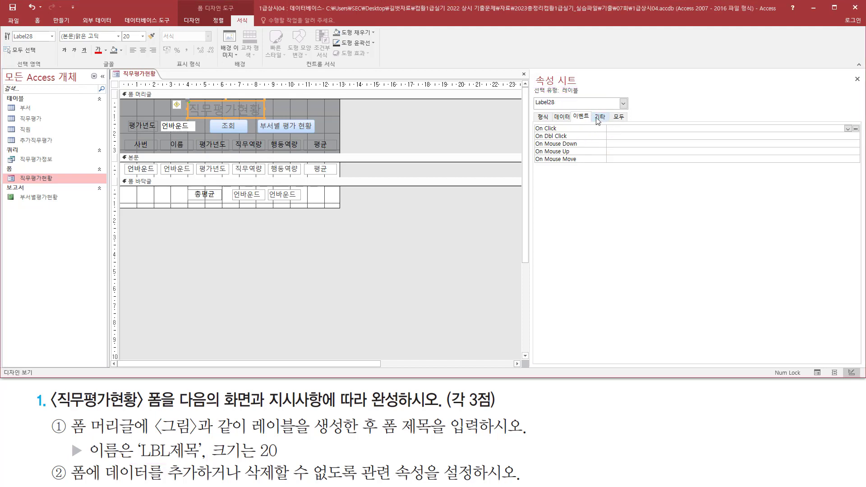
{"action": "left_click", "coordinate": [595, 119]}
{"action": "left_click_drag", "start_coordinate": [533, 121], "coordinate": [643, 134]}
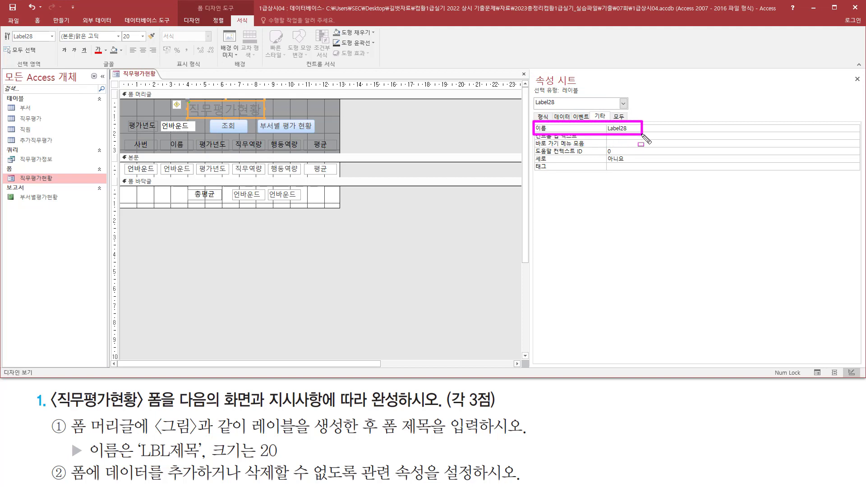
{"action": "key", "text": "Escape"}
{"action": "left_click", "coordinate": [579, 130]}
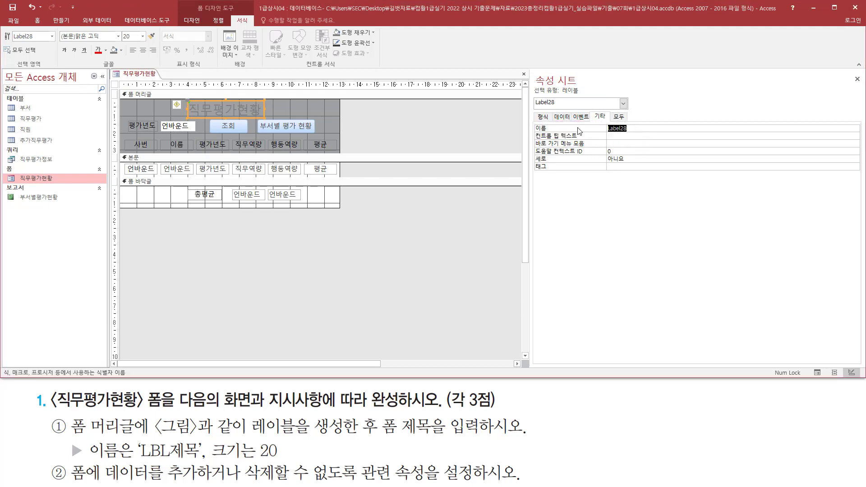
{"action": "key", "text": "Delete"}
{"action": "key", "text": "Caps_Lock"}
{"action": "type", "text": "목"}
{"action": "key", "text": "Return"}
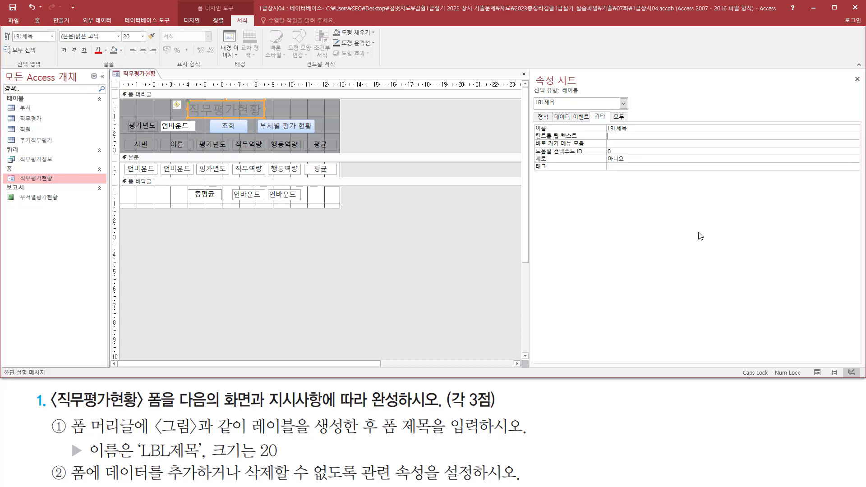
{"action": "key", "text": "ctrl+2"}
{"action": "left_click_drag", "start_coordinate": [531, 70], "coordinate": [589, 98]}
{"action": "key", "text": "Escape"}
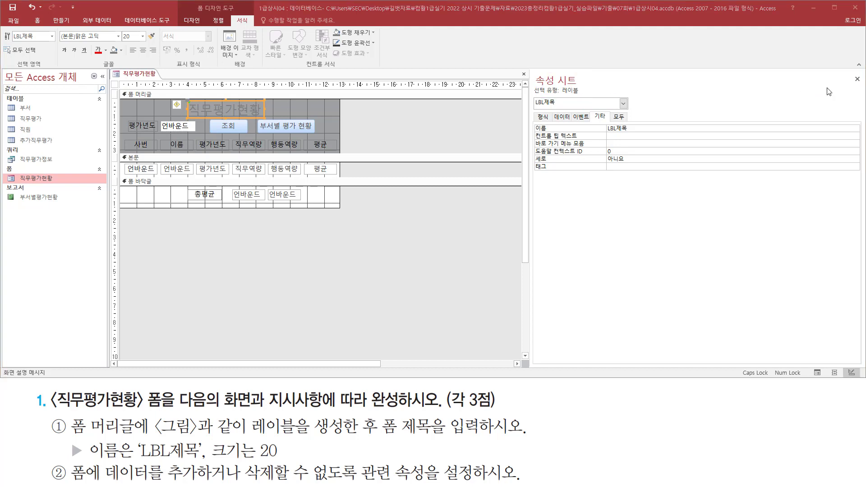
{"action": "left_click", "coordinate": [858, 79]}
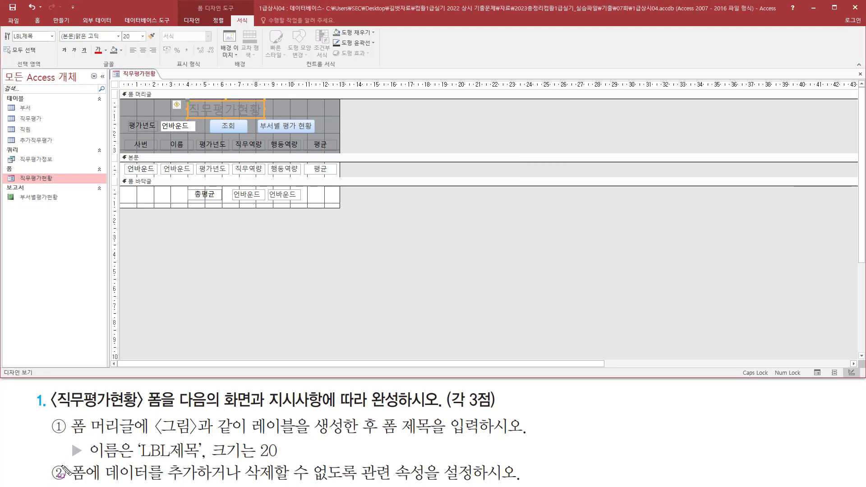
- Block adding and deleting records by setting the form's own 추가 가능 and 삭제 가능 properties to 아니요, and close the property sheet
{"action": "mouse_move", "coordinate": [70, 460]}
{"action": "left_mouse_down"}
{"action": "mouse_move", "coordinate": [100, 486]}
{"action": "mouse_move", "coordinate": [354, 482]}
{"action": "left_mouse_up"}
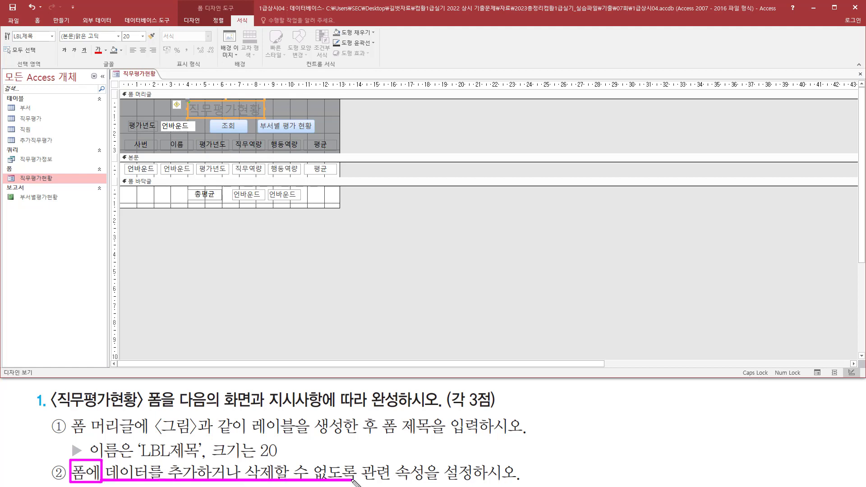
{"action": "mouse_move", "coordinate": [275, 459]}
{"action": "left_mouse_down"}
{"action": "mouse_move", "coordinate": [374, 484]}
{"action": "mouse_move", "coordinate": [359, 482]}
{"action": "mouse_move", "coordinate": [508, 482]}
{"action": "left_mouse_up"}
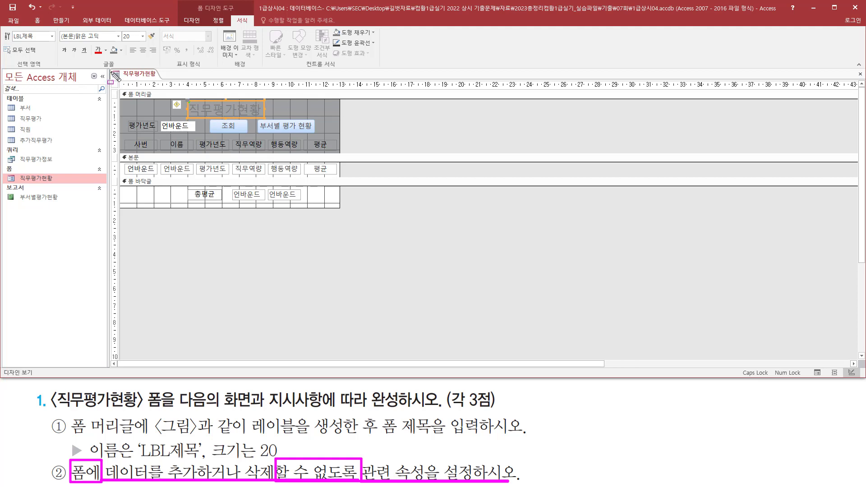
{"action": "left_click_drag", "start_coordinate": [125, 84], "coordinate": [425, 83]}
{"action": "left_click_drag", "start_coordinate": [113, 89], "coordinate": [113, 287]}
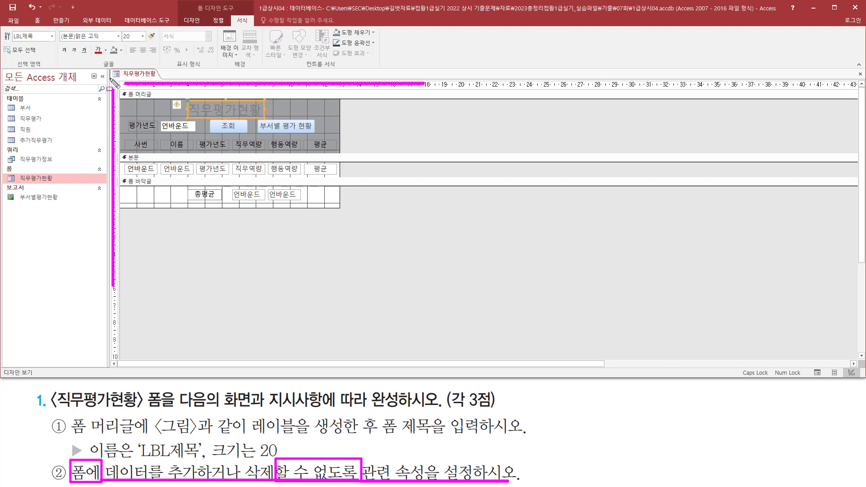
{"action": "left_click_drag", "start_coordinate": [111, 78], "coordinate": [120, 89]}
{"action": "left_click", "coordinate": [114, 85]}
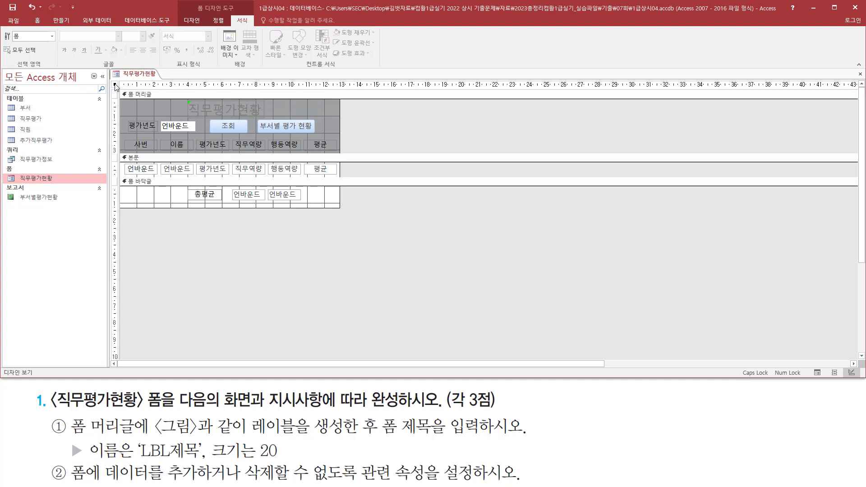
{"action": "double_click", "coordinate": [116, 86]}
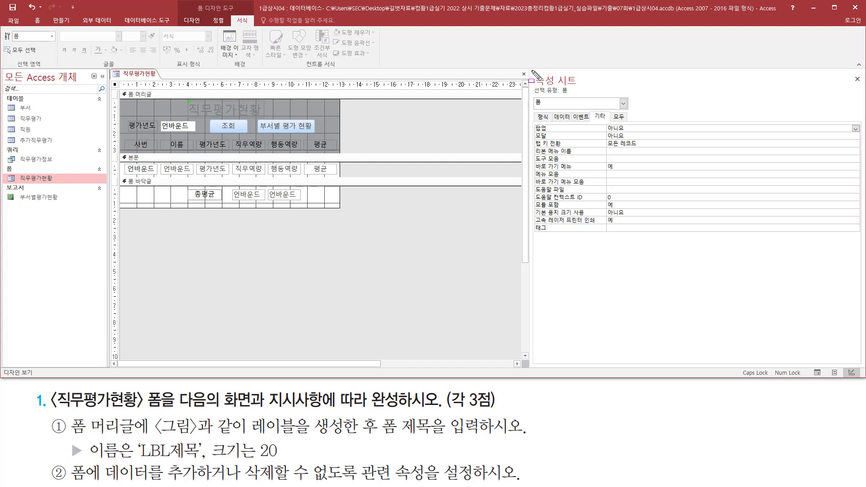
{"action": "mouse_move", "coordinate": [531, 70]}
{"action": "left_mouse_down"}
{"action": "mouse_move", "coordinate": [582, 88]}
{"action": "mouse_move", "coordinate": [549, 110]}
{"action": "left_mouse_up"}
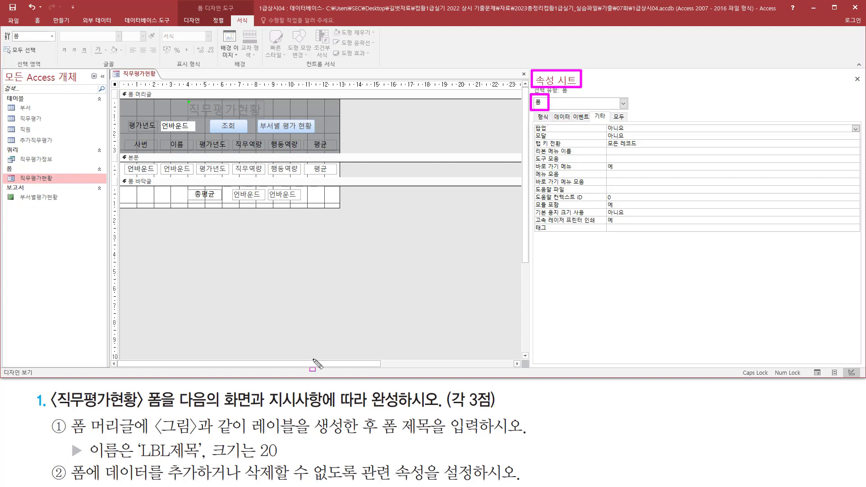
{"action": "mouse_move", "coordinate": [108, 461]}
{"action": "left_mouse_down"}
{"action": "mouse_move", "coordinate": [154, 485]}
{"action": "mouse_move", "coordinate": [366, 481]}
{"action": "left_mouse_up"}
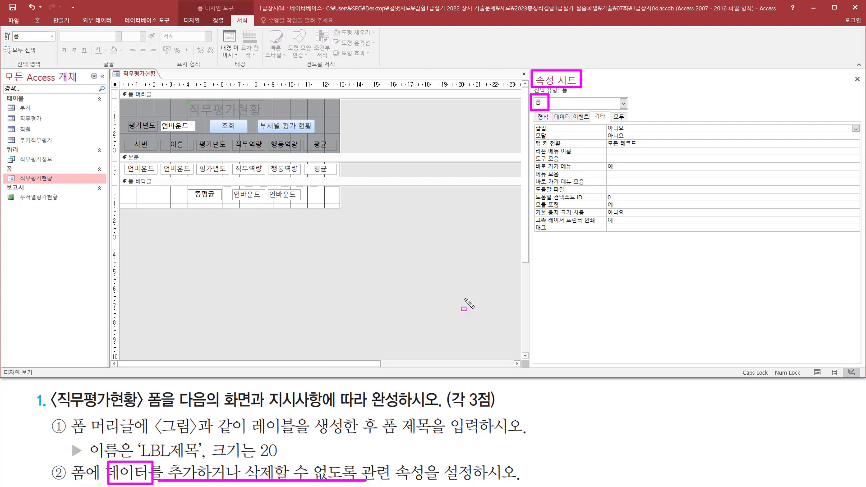
{"action": "left_click_drag", "start_coordinate": [556, 111], "coordinate": [574, 124]}
{"action": "key", "text": "Escape"}
{"action": "left_click", "coordinate": [564, 117]}
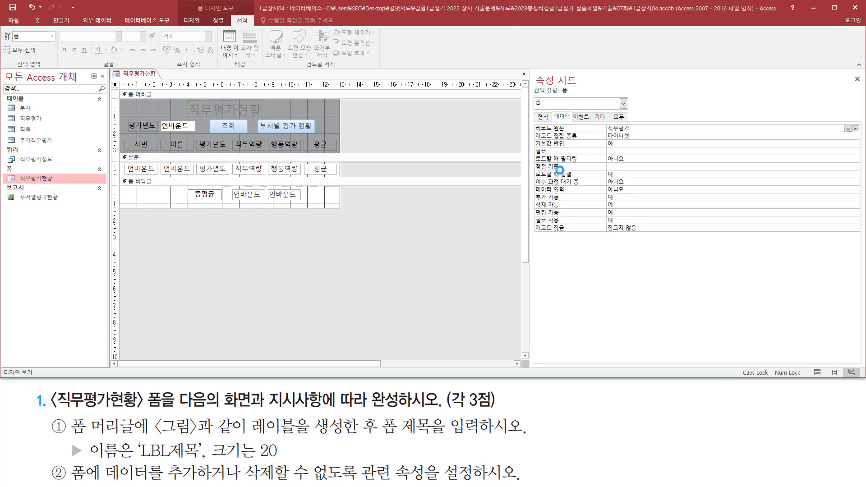
{"action": "mouse_move", "coordinate": [536, 193]}
{"action": "left_mouse_down"}
{"action": "mouse_move", "coordinate": [534, 212]}
{"action": "mouse_move", "coordinate": [567, 220]}
{"action": "mouse_move", "coordinate": [578, 236]}
{"action": "mouse_move", "coordinate": [583, 226]}
{"action": "mouse_move", "coordinate": [632, 213]}
{"action": "mouse_move", "coordinate": [609, 202]}
{"action": "mouse_move", "coordinate": [616, 209]}
{"action": "left_mouse_up"}
{"action": "key", "text": "Escape"}
{"action": "double_click", "coordinate": [628, 197]}
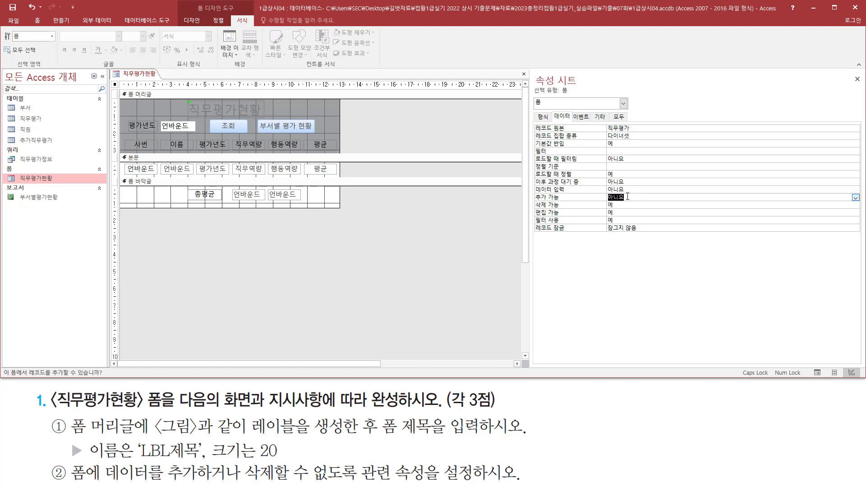
{"action": "double_click", "coordinate": [625, 205]}
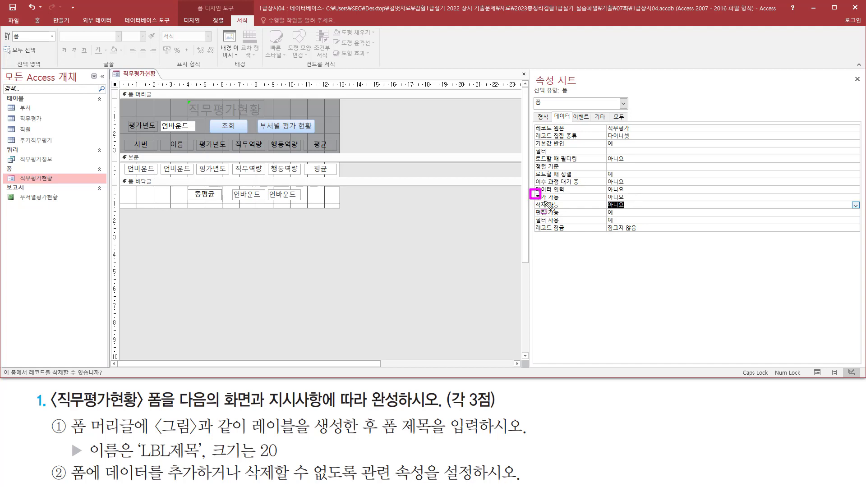
{"action": "mouse_move", "coordinate": [530, 189]}
{"action": "left_mouse_down"}
{"action": "mouse_move", "coordinate": [570, 201]}
{"action": "mouse_move", "coordinate": [631, 201]}
{"action": "mouse_move", "coordinate": [631, 212]}
{"action": "left_mouse_up"}
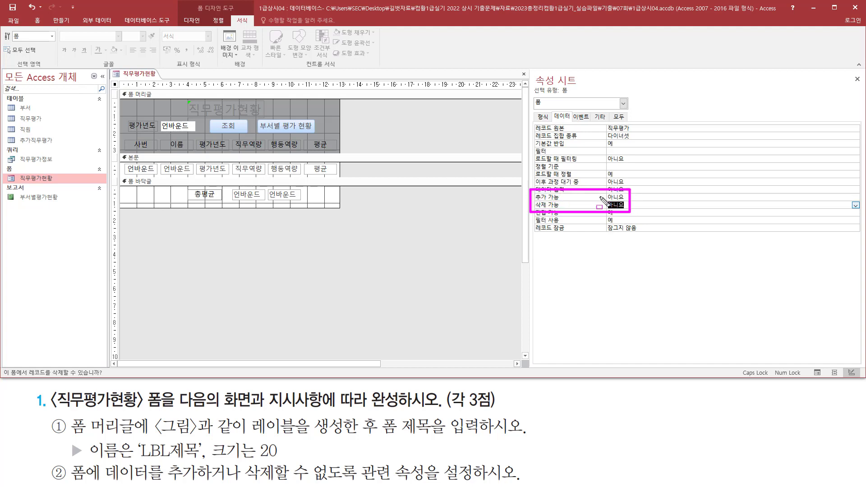
{"action": "key", "text": "Escape"}
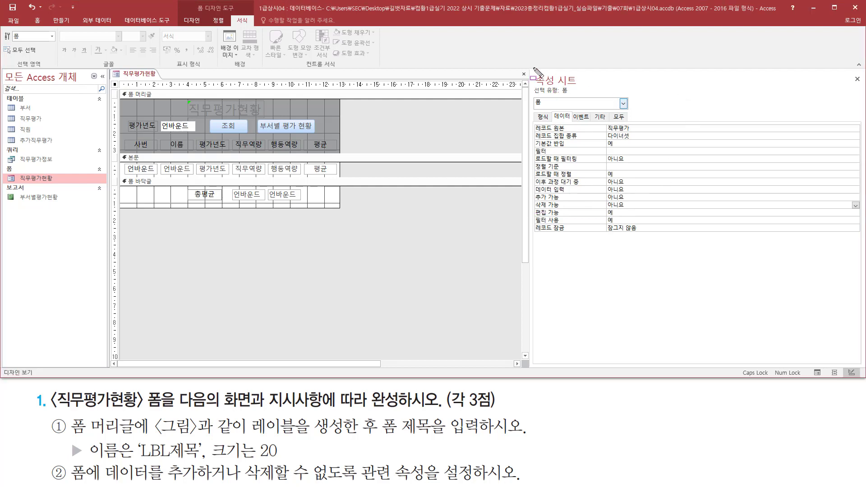
{"action": "left_click_drag", "start_coordinate": [533, 68], "coordinate": [582, 106]}
{"action": "key", "text": "Escape"}
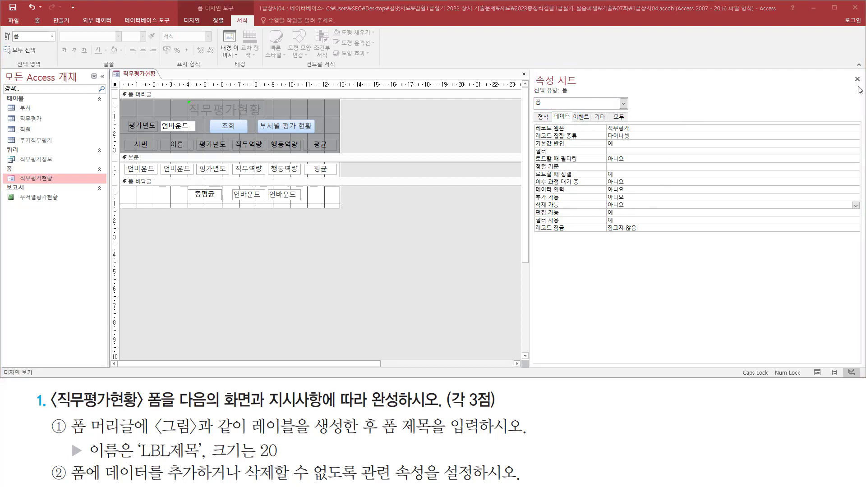
{"action": "left_click", "coordinate": [857, 80]}
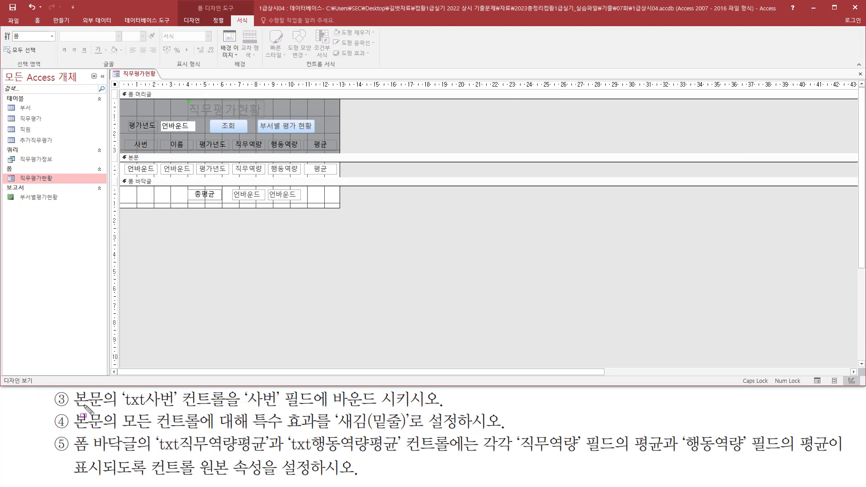
- Preview the 직무평가현황 form in Form View to check its 사번 column and return to Design View
{"action": "mouse_move", "coordinate": [81, 415]}
{"action": "left_mouse_down"}
{"action": "mouse_move", "coordinate": [74, 417]}
{"action": "mouse_move", "coordinate": [111, 408]}
{"action": "mouse_move", "coordinate": [233, 416]}
{"action": "mouse_move", "coordinate": [438, 410]}
{"action": "left_mouse_up"}
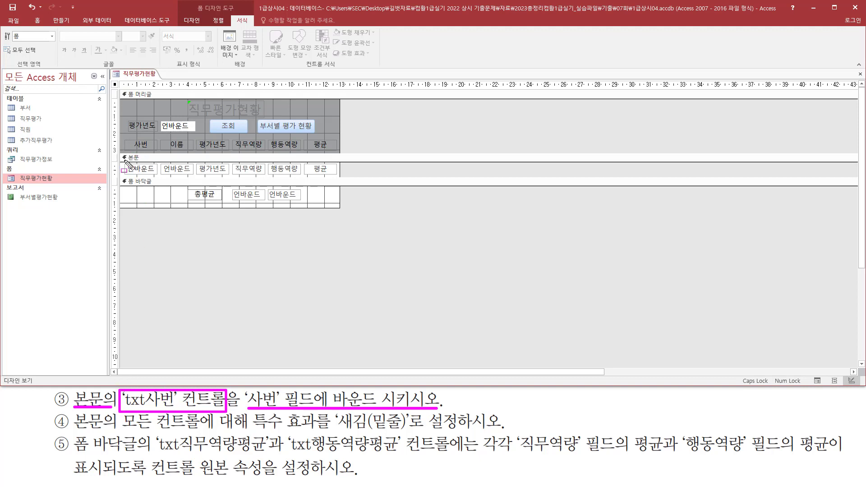
{"action": "mouse_move", "coordinate": [125, 160]}
{"action": "left_mouse_down"}
{"action": "mouse_move", "coordinate": [195, 183]}
{"action": "mouse_move", "coordinate": [157, 177]}
{"action": "left_mouse_up"}
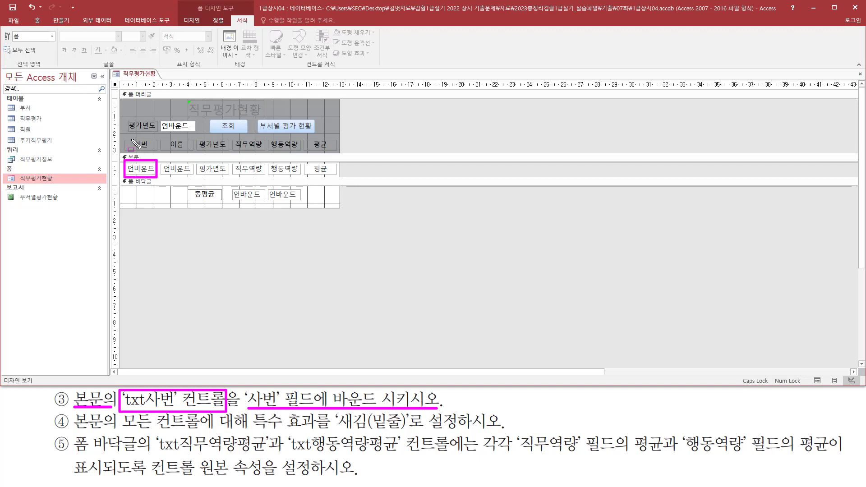
{"action": "left_click_drag", "start_coordinate": [131, 139], "coordinate": [152, 152]}
{"action": "right_click", "coordinate": [140, 74]}
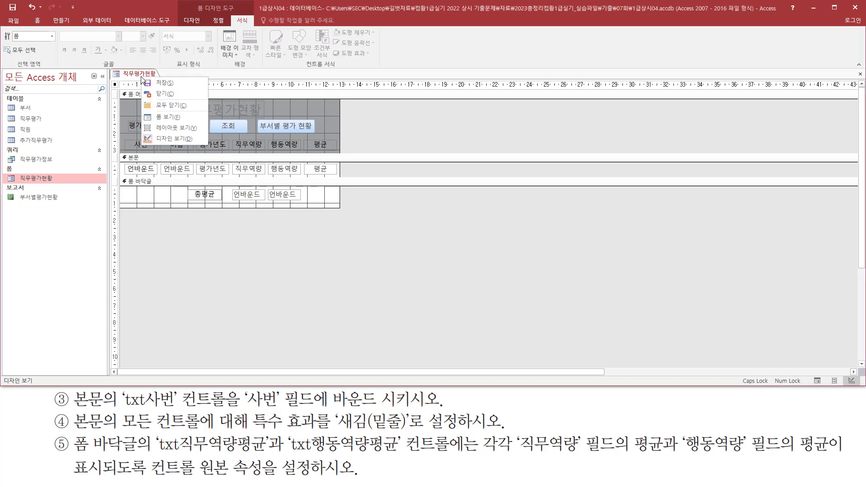
{"action": "left_click", "coordinate": [167, 117]}
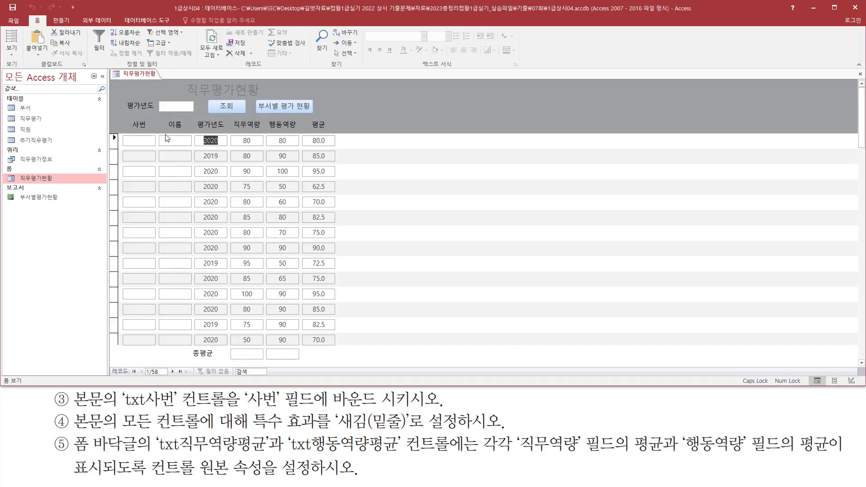
{"action": "left_click_drag", "start_coordinate": [129, 134], "coordinate": [151, 346]}
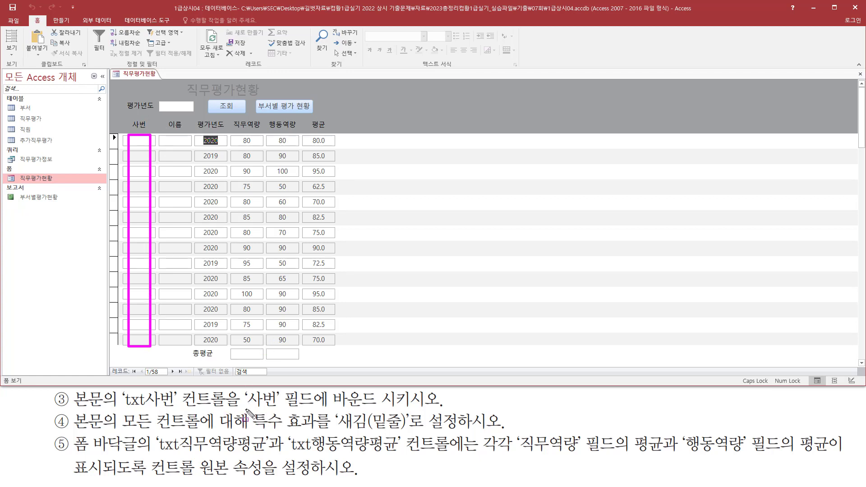
{"action": "mouse_move", "coordinate": [246, 411]}
{"action": "left_mouse_down"}
{"action": "mouse_move", "coordinate": [245, 391]}
{"action": "mouse_move", "coordinate": [324, 392]}
{"action": "left_mouse_up"}
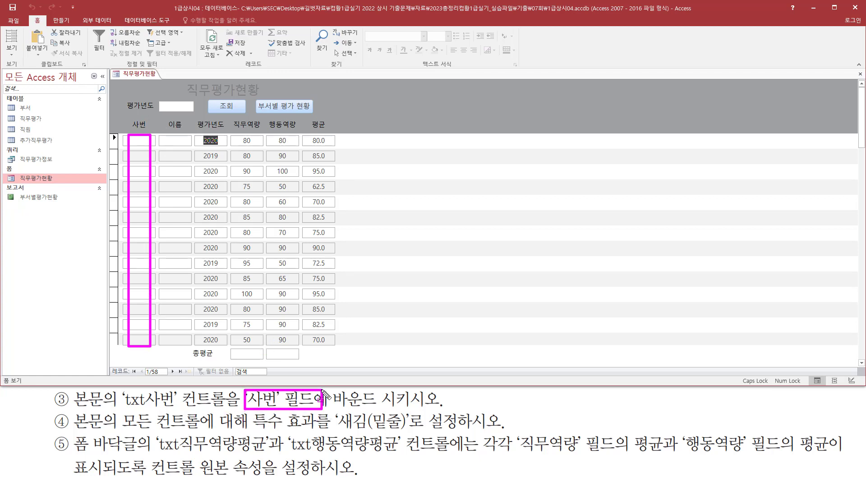
{"action": "key", "text": "Escape"}
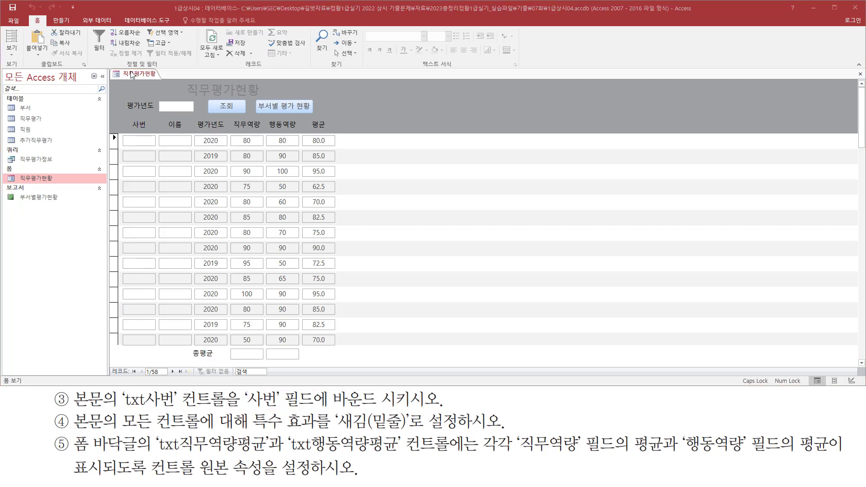
{"action": "right_click", "coordinate": [131, 74]}
{"action": "left_click", "coordinate": [157, 135]}
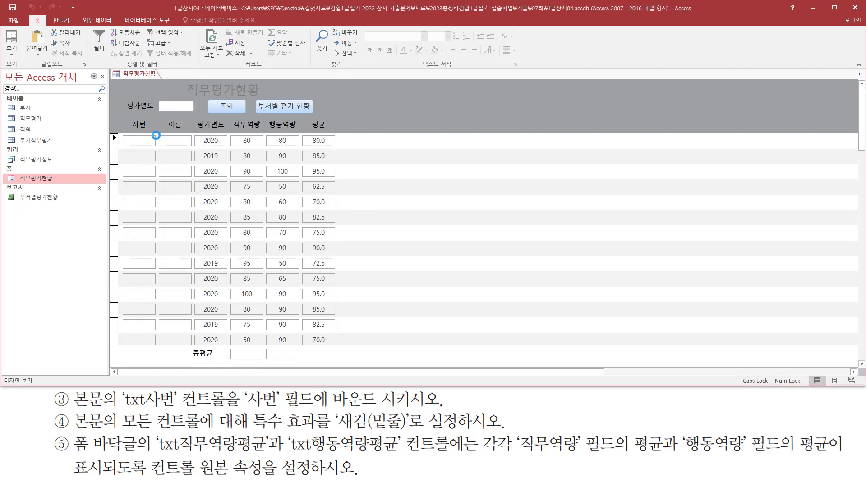
- Bind the txt사번 text box in the detail section to the 사번 field through its 컨트롤 원본 property and close the property sheet
{"action": "left_click", "coordinate": [149, 171]}
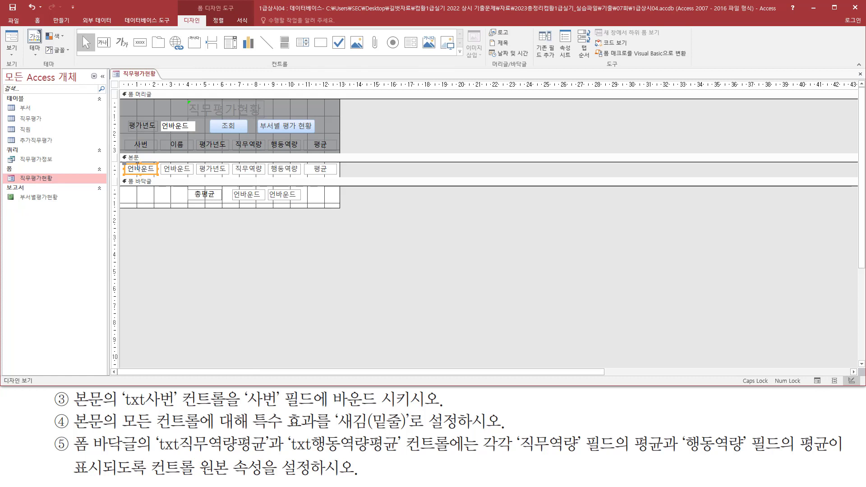
{"action": "left_click", "coordinate": [150, 168]}
{"action": "key", "text": "F4"}
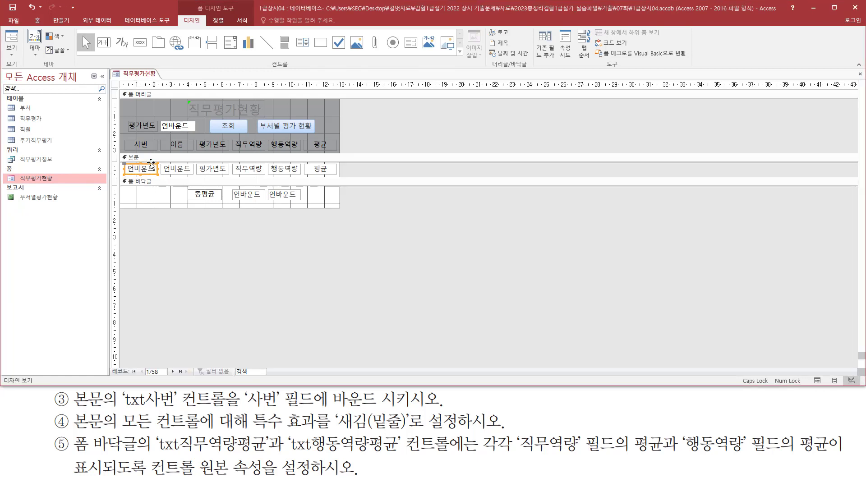
{"action": "mouse_move", "coordinate": [533, 71]}
{"action": "left_mouse_down"}
{"action": "mouse_move", "coordinate": [537, 90]}
{"action": "mouse_move", "coordinate": [585, 92]}
{"action": "left_mouse_up"}
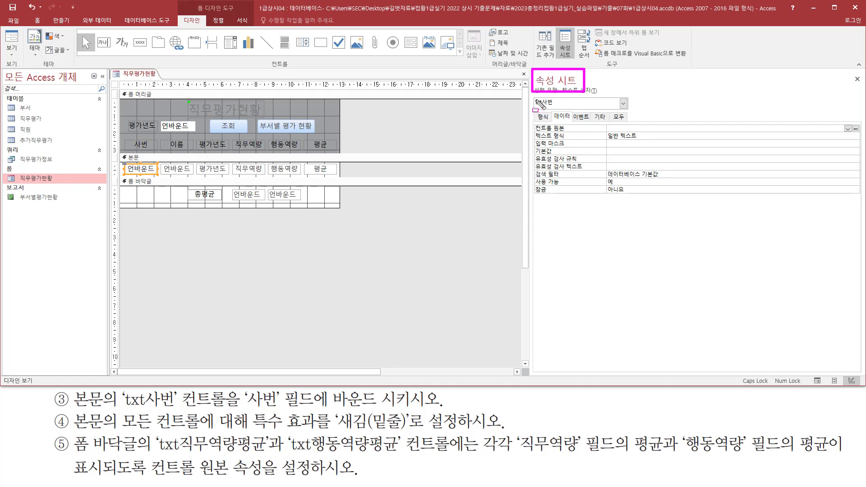
{"action": "left_click_drag", "start_coordinate": [534, 96], "coordinate": [565, 108]}
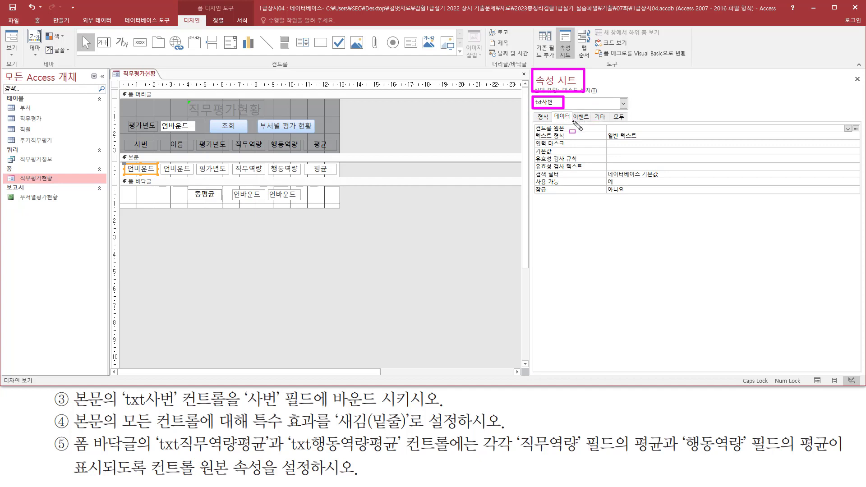
{"action": "left_click_drag", "start_coordinate": [554, 110], "coordinate": [578, 133]}
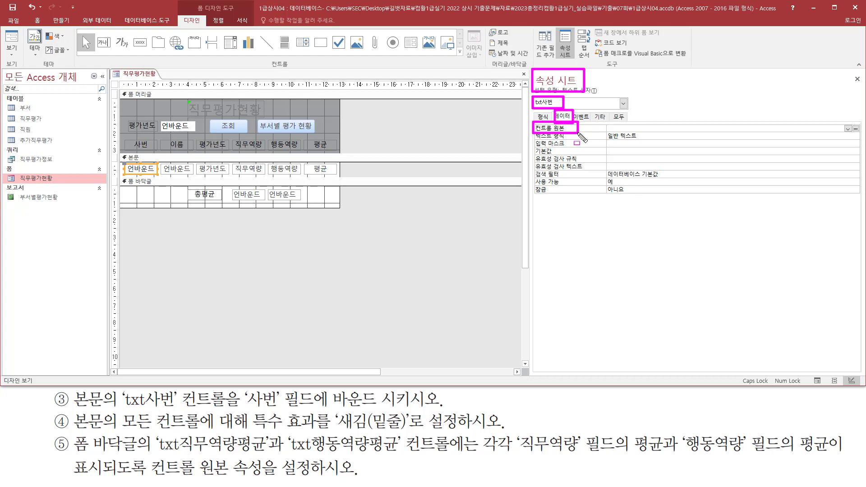
{"action": "left_click_drag", "start_coordinate": [843, 121], "coordinate": [854, 136]}
{"action": "key", "text": "Escape"}
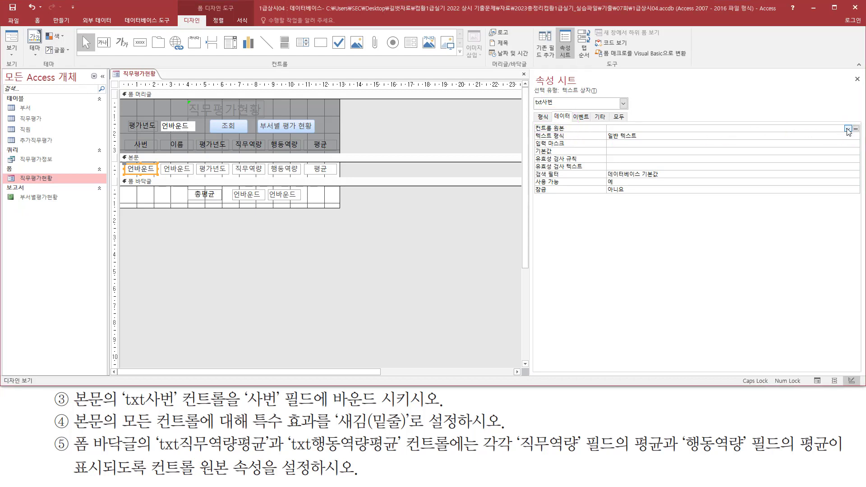
{"action": "left_click", "coordinate": [848, 128]}
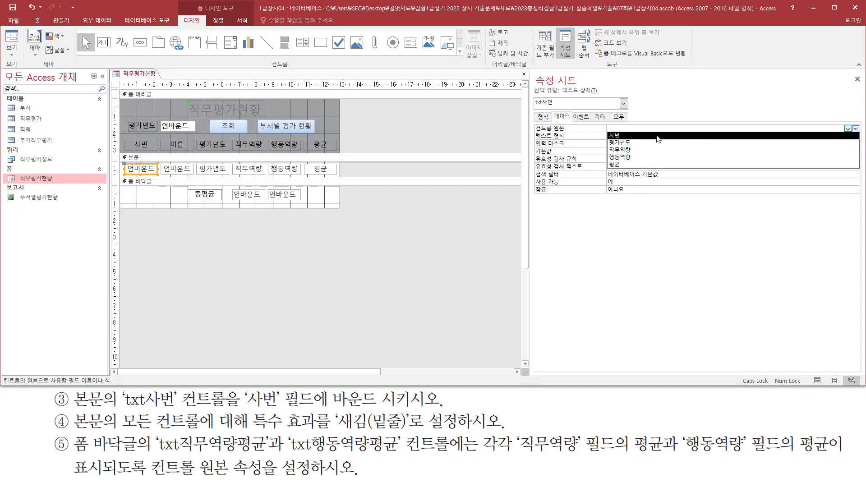
{"action": "left_click", "coordinate": [658, 136]}
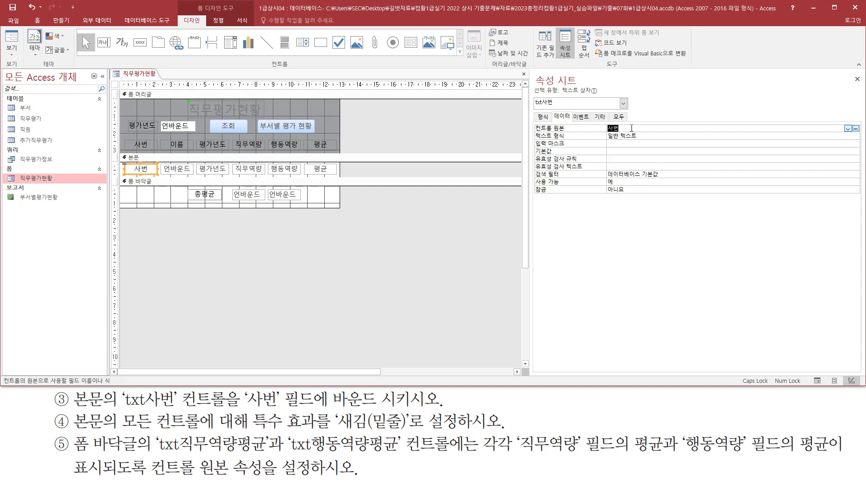
{"action": "left_click", "coordinate": [857, 80]}
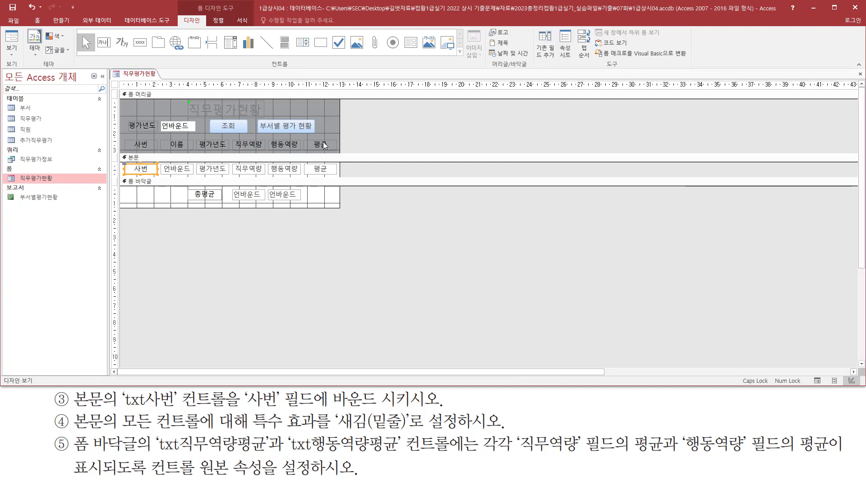
- Preview the form in Form View to check the employee numbers in the newly bound 사번 column and return to Design View
{"action": "left_click", "coordinate": [16, 41]}
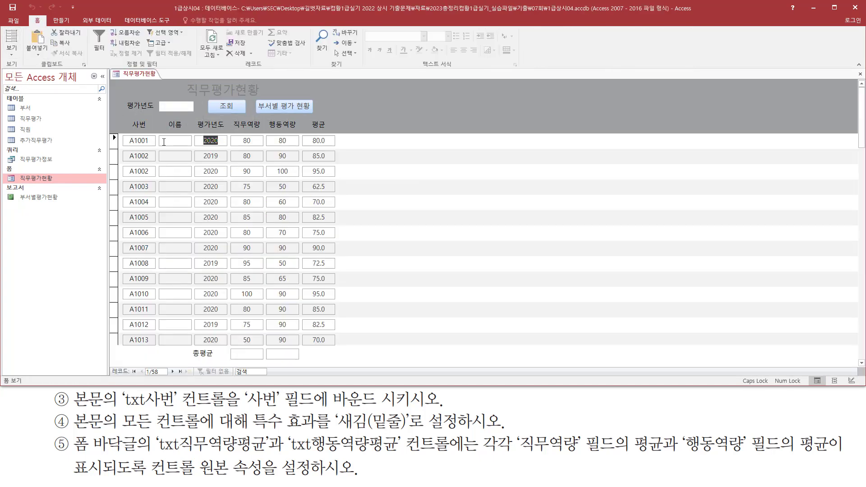
{"action": "mouse_move", "coordinate": [127, 133]}
{"action": "left_mouse_down"}
{"action": "mouse_move", "coordinate": [127, 267]}
{"action": "mouse_move", "coordinate": [161, 351]}
{"action": "left_mouse_up"}
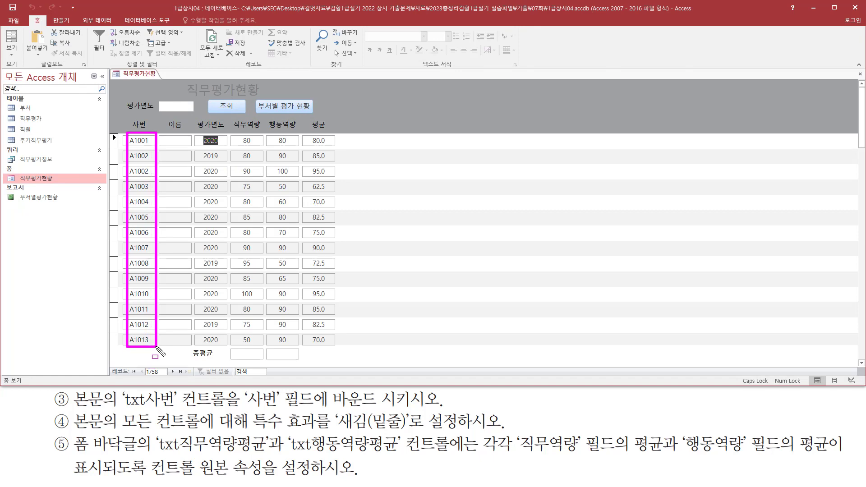
{"action": "key", "text": "Escape"}
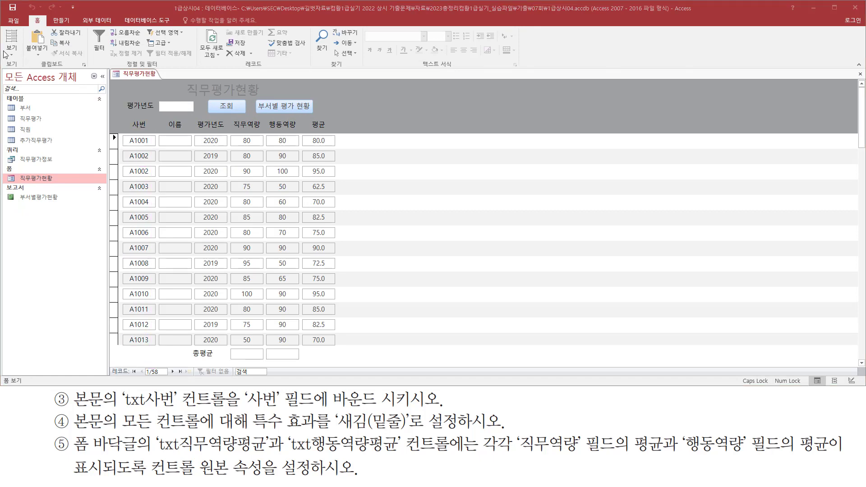
{"action": "left_click", "coordinate": [9, 52]}
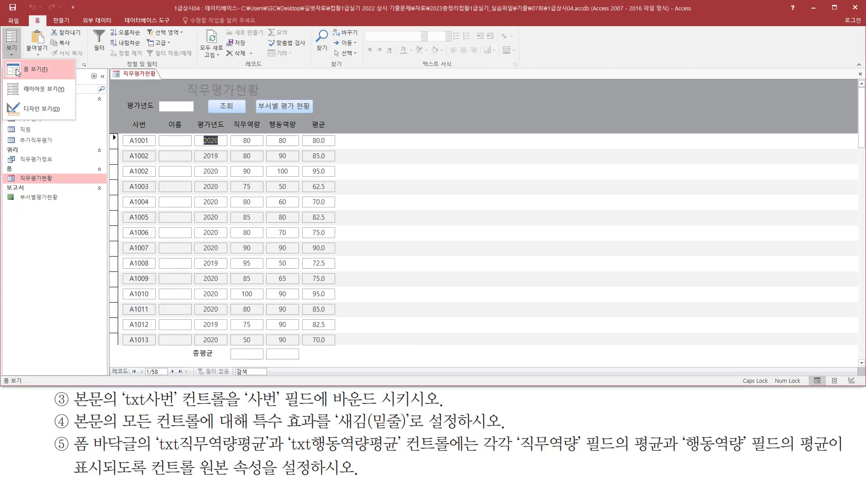
{"action": "left_click", "coordinate": [22, 110]}
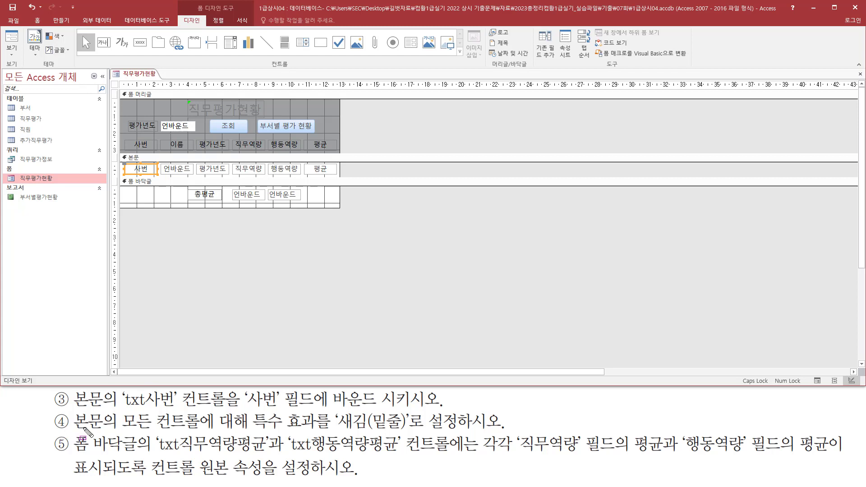
- Preview the form in Form View to examine the appearance of the detail section's controls and return to Design View
{"action": "mouse_move", "coordinate": [74, 410]}
{"action": "left_mouse_down"}
{"action": "mouse_move", "coordinate": [117, 432]}
{"action": "mouse_move", "coordinate": [199, 428]}
{"action": "left_mouse_up"}
{"action": "mouse_move", "coordinate": [118, 161]}
{"action": "left_mouse_down"}
{"action": "mouse_move", "coordinate": [127, 172]}
{"action": "mouse_move", "coordinate": [341, 179]}
{"action": "left_mouse_up"}
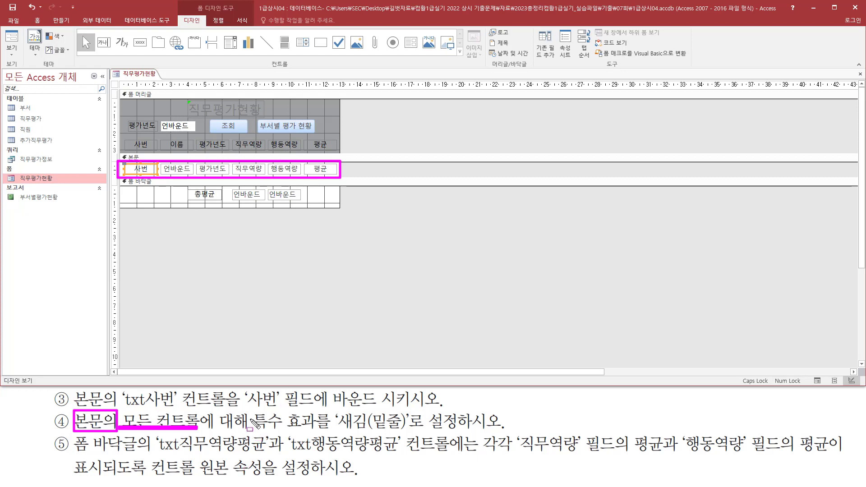
{"action": "mouse_move", "coordinate": [253, 410]}
{"action": "left_mouse_down"}
{"action": "mouse_move", "coordinate": [310, 429]}
{"action": "mouse_move", "coordinate": [406, 433]}
{"action": "left_mouse_up"}
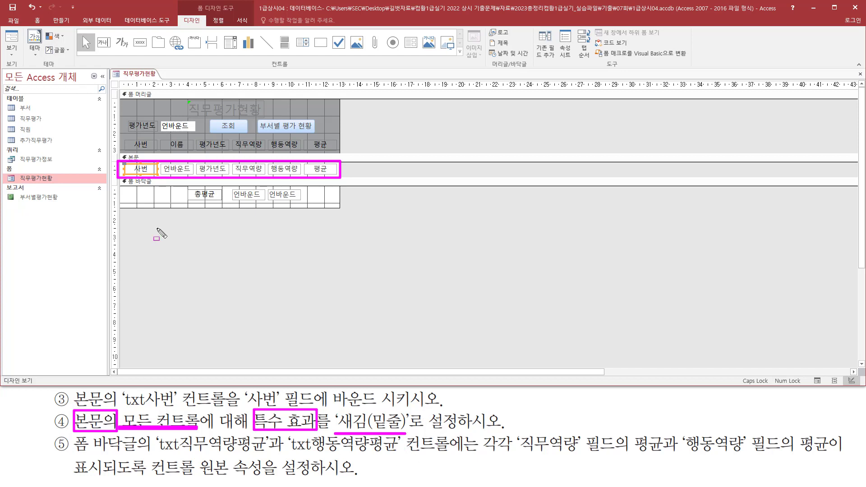
{"action": "key", "text": "Escape"}
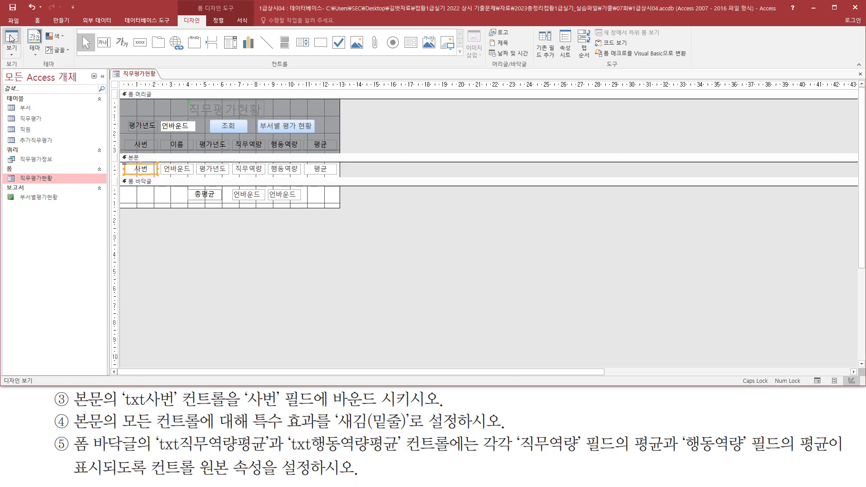
{"action": "left_click", "coordinate": [11, 40]}
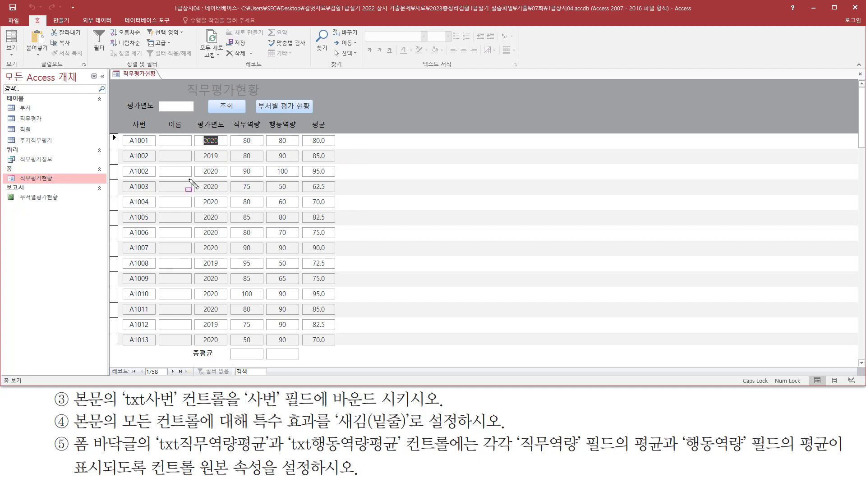
{"action": "left_click", "coordinate": [11, 49]}
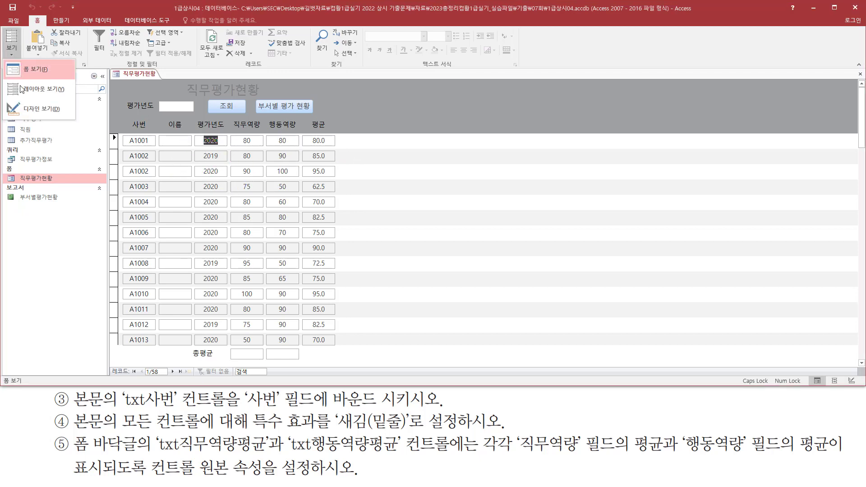
{"action": "left_click", "coordinate": [31, 111]}
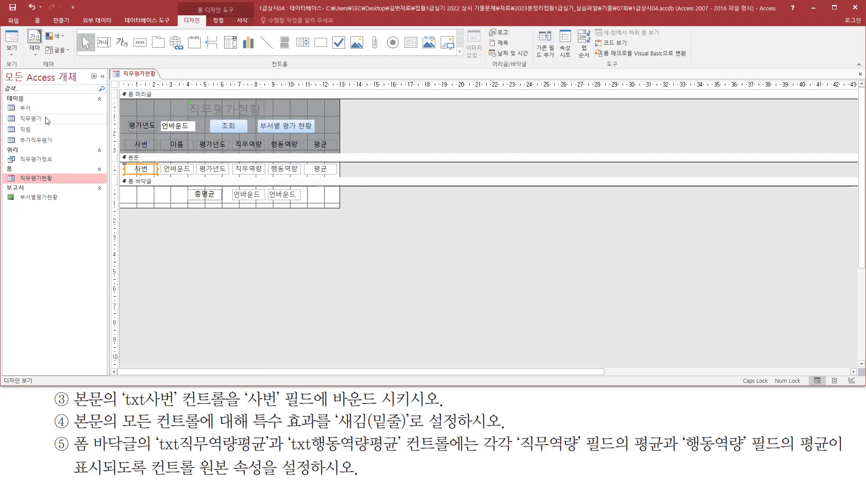
- Set the 특수 효과 property of all six controls in the detail section to 새김(밑줄)
{"action": "left_click_drag", "start_coordinate": [123, 161], "coordinate": [346, 178]}
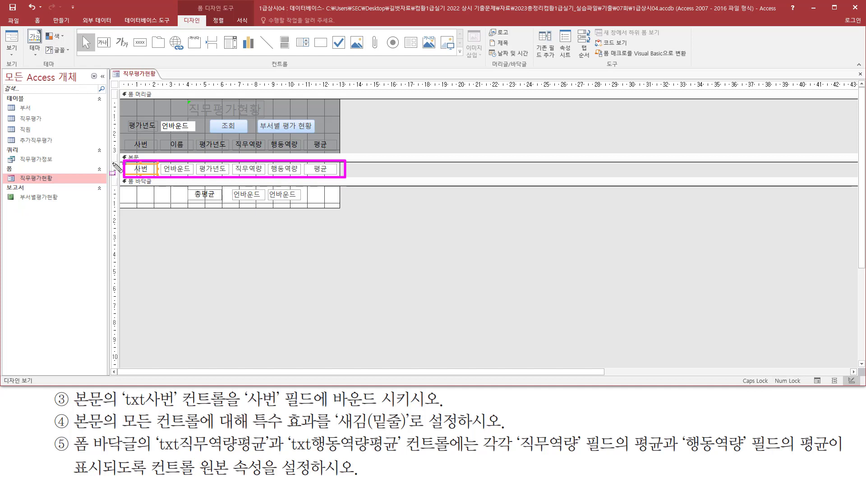
{"action": "left_click_drag", "start_coordinate": [113, 163], "coordinate": [116, 174]}
{"action": "key", "text": "Escape"}
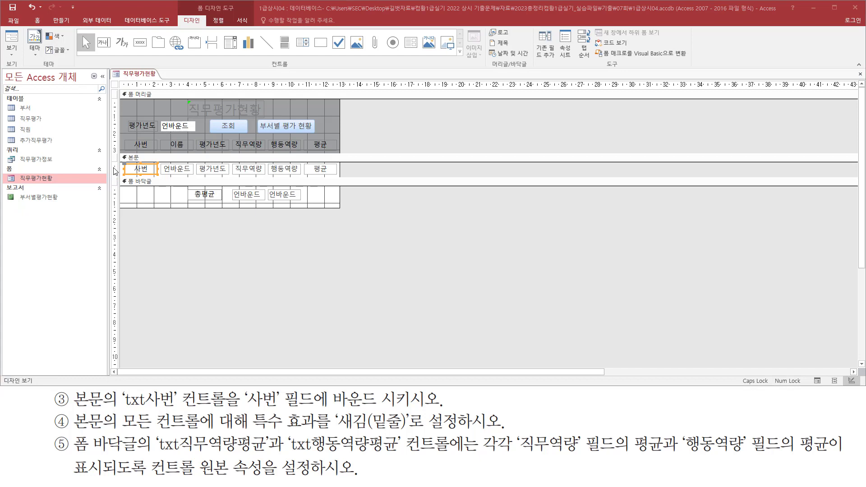
{"action": "left_click", "coordinate": [114, 168]}
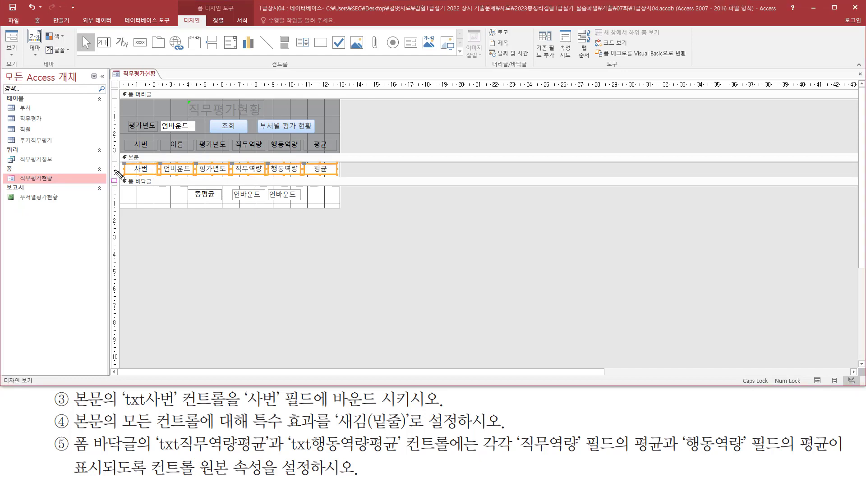
{"action": "left_click_drag", "start_coordinate": [113, 169], "coordinate": [362, 169]}
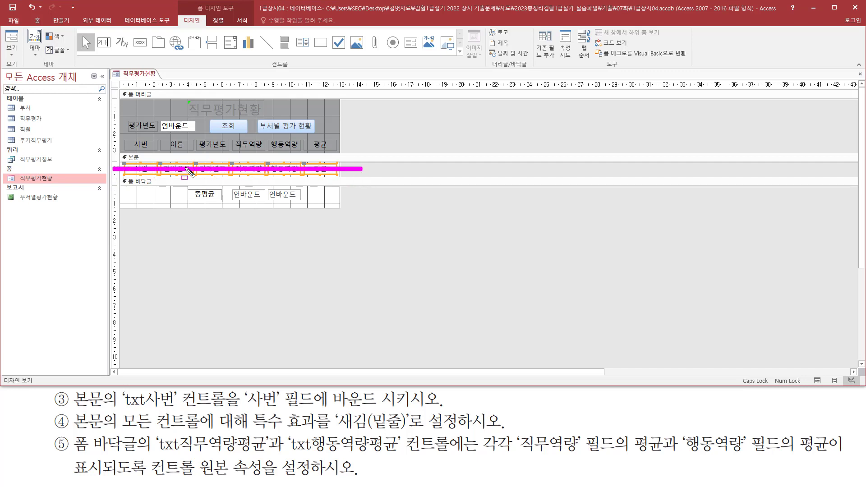
{"action": "key", "text": "Escape"}
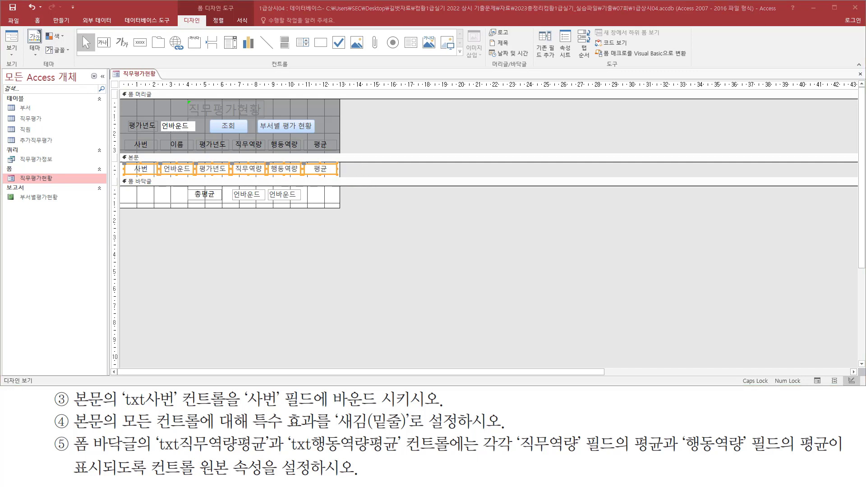
{"action": "right_click", "coordinate": [169, 168]}
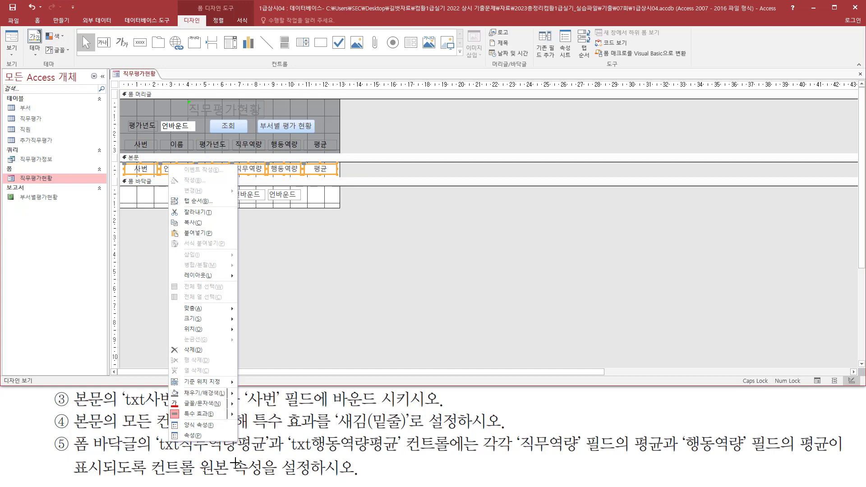
{"action": "left_click", "coordinate": [214, 436]}
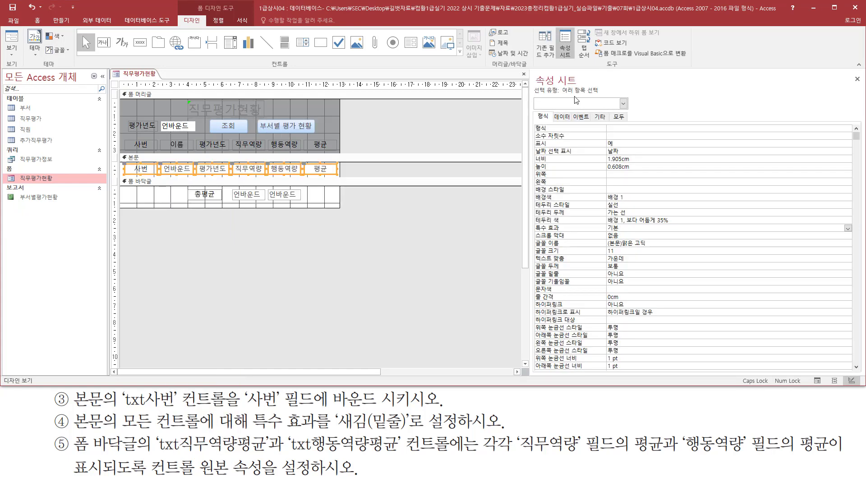
{"action": "mouse_move", "coordinate": [530, 71]}
{"action": "left_mouse_down"}
{"action": "mouse_move", "coordinate": [623, 258]}
{"action": "mouse_move", "coordinate": [850, 357]}
{"action": "left_mouse_up"}
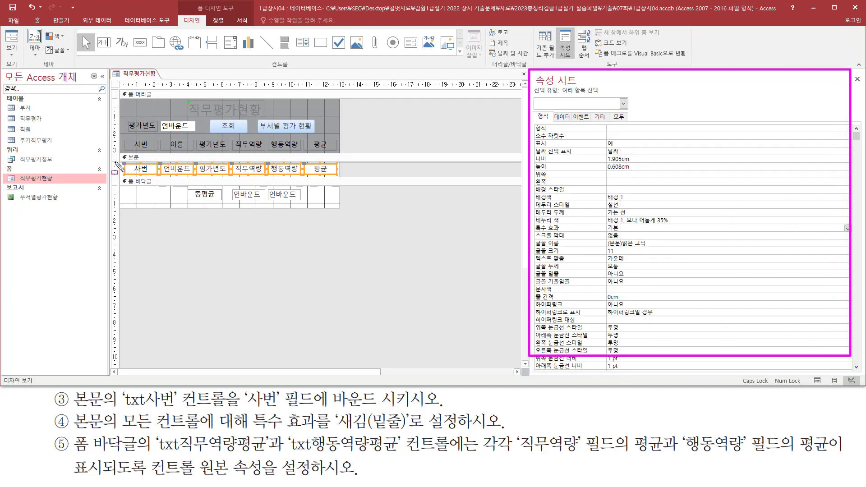
{"action": "mouse_move", "coordinate": [121, 157]}
{"action": "left_mouse_down"}
{"action": "mouse_move", "coordinate": [199, 180]}
{"action": "mouse_move", "coordinate": [343, 179]}
{"action": "left_mouse_up"}
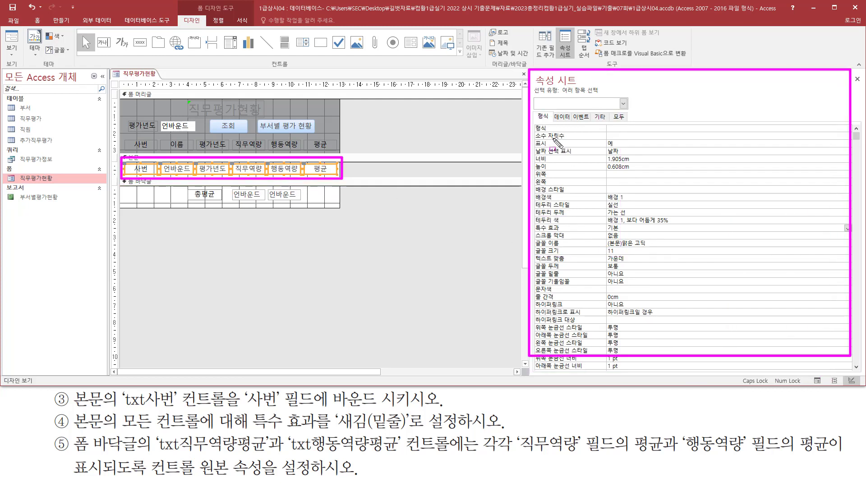
{"action": "left_click_drag", "start_coordinate": [536, 109], "coordinate": [554, 123]}
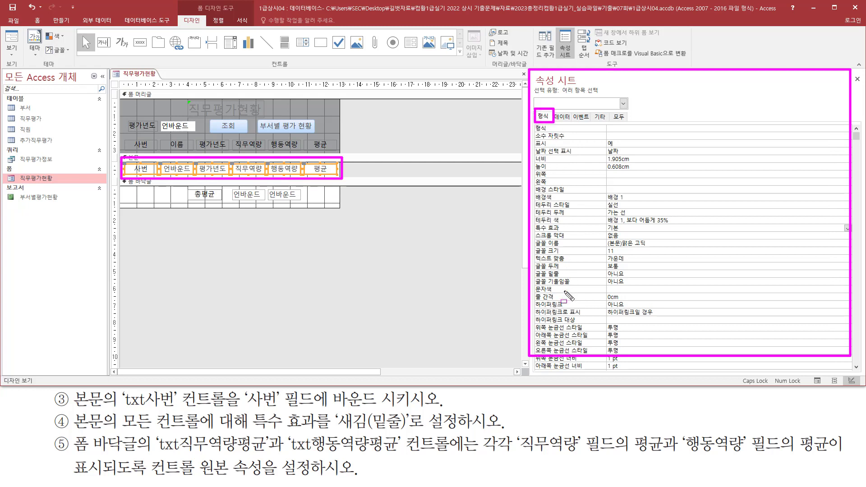
{"action": "mouse_move", "coordinate": [534, 222]}
{"action": "left_mouse_down"}
{"action": "mouse_move", "coordinate": [572, 243]}
{"action": "mouse_move", "coordinate": [564, 234]}
{"action": "mouse_move", "coordinate": [629, 234]}
{"action": "left_mouse_up"}
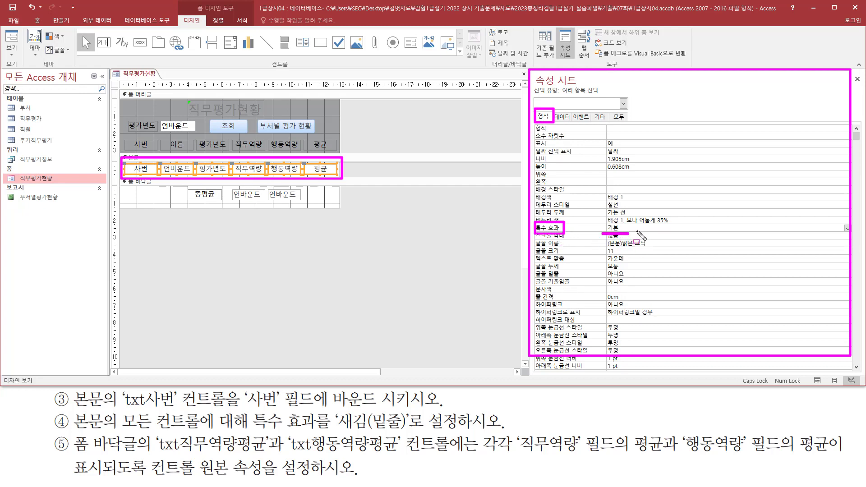
{"action": "mouse_move", "coordinate": [337, 409]}
{"action": "left_mouse_down"}
{"action": "mouse_move", "coordinate": [350, 434]}
{"action": "mouse_move", "coordinate": [408, 433]}
{"action": "left_mouse_up"}
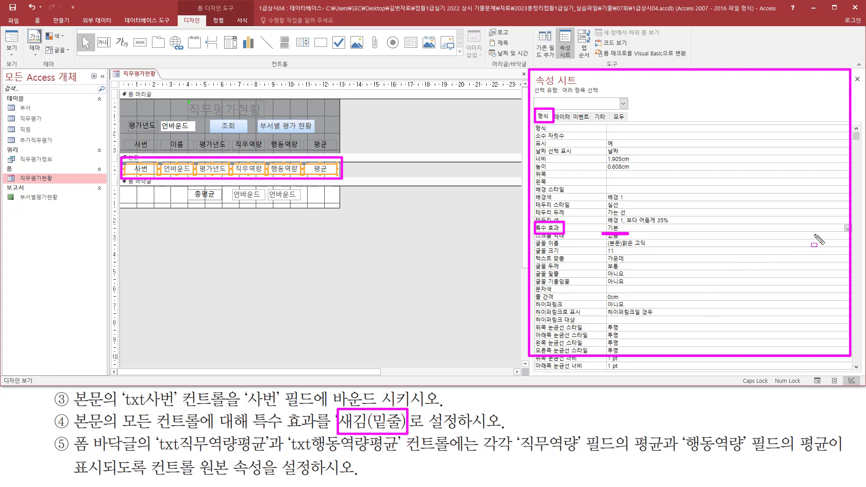
{"action": "key", "text": "Escape"}
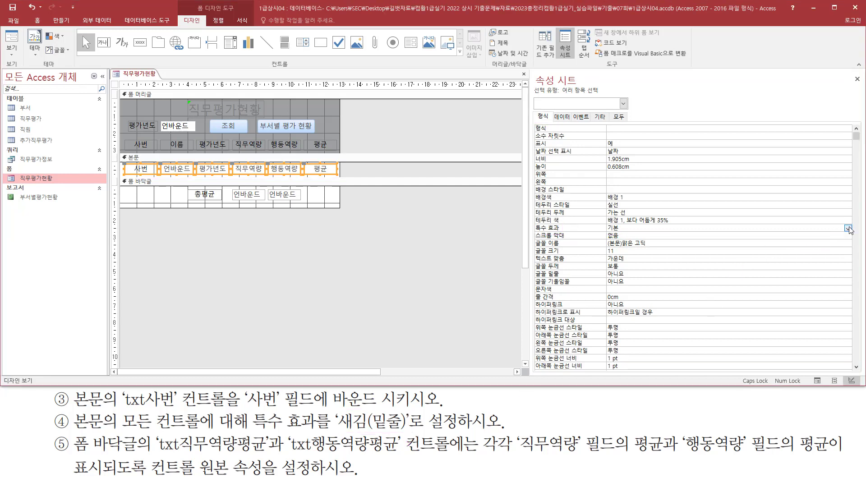
{"action": "left_click", "coordinate": [848, 229]}
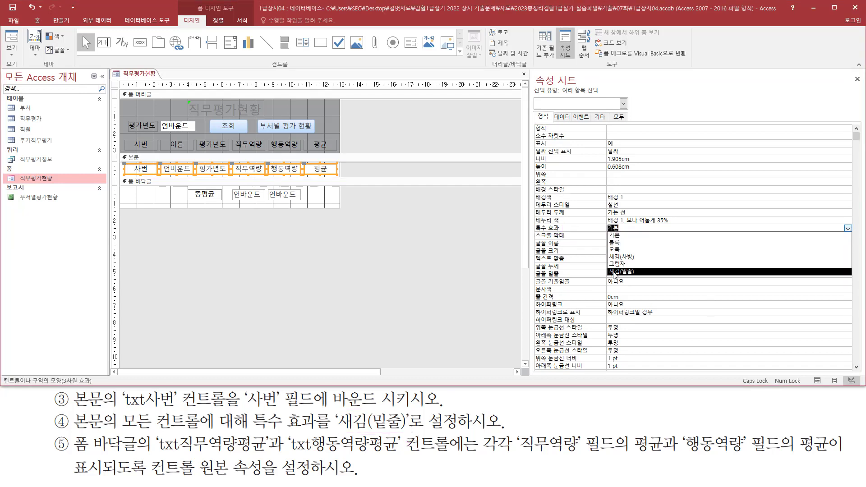
{"action": "left_click", "coordinate": [635, 272]}
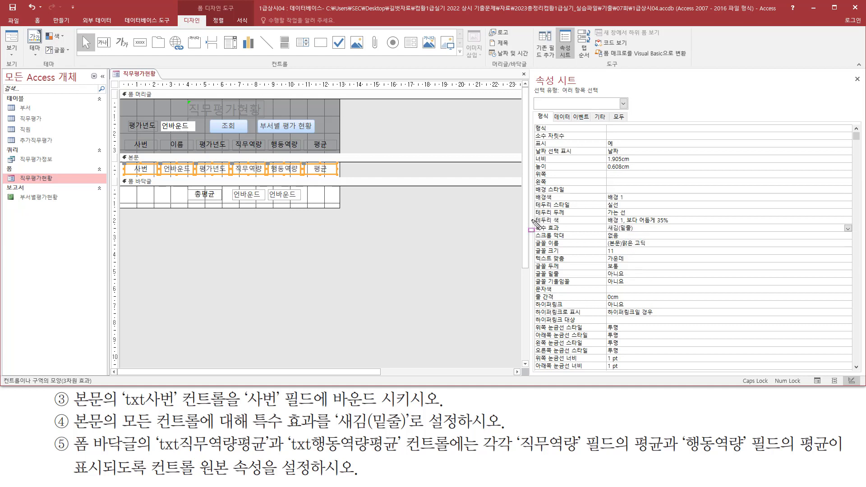
- Preview the form in Form View to check the detail controls' special effect and the footer's average boxes, and return to Design View
{"action": "mouse_move", "coordinate": [533, 221]}
{"action": "left_mouse_down"}
{"action": "mouse_move", "coordinate": [594, 238]}
{"action": "mouse_move", "coordinate": [641, 235]}
{"action": "left_mouse_up"}
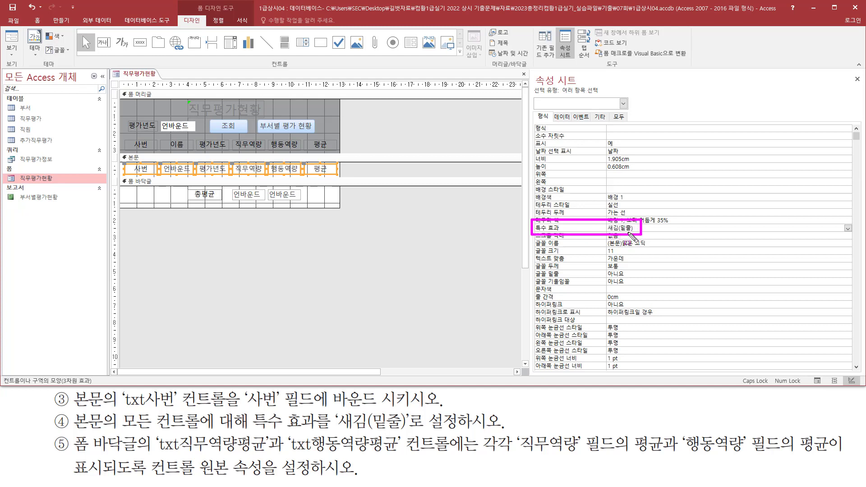
{"action": "key", "text": "Escape"}
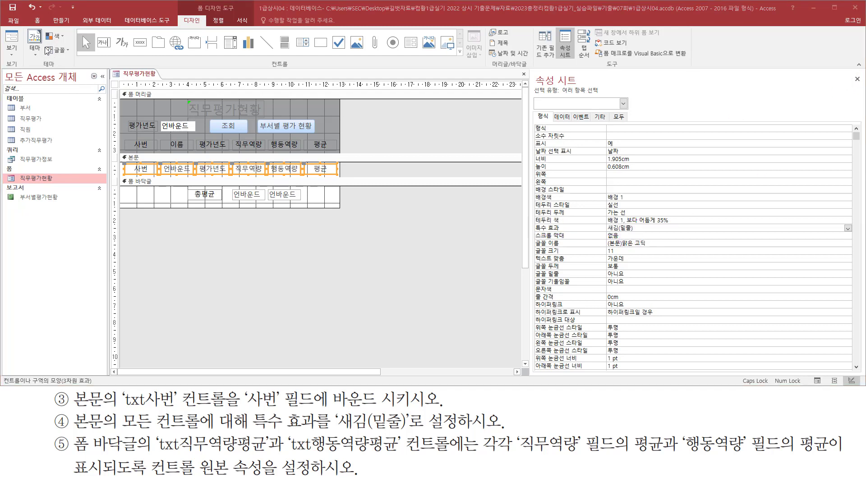
{"action": "left_click", "coordinate": [11, 38]}
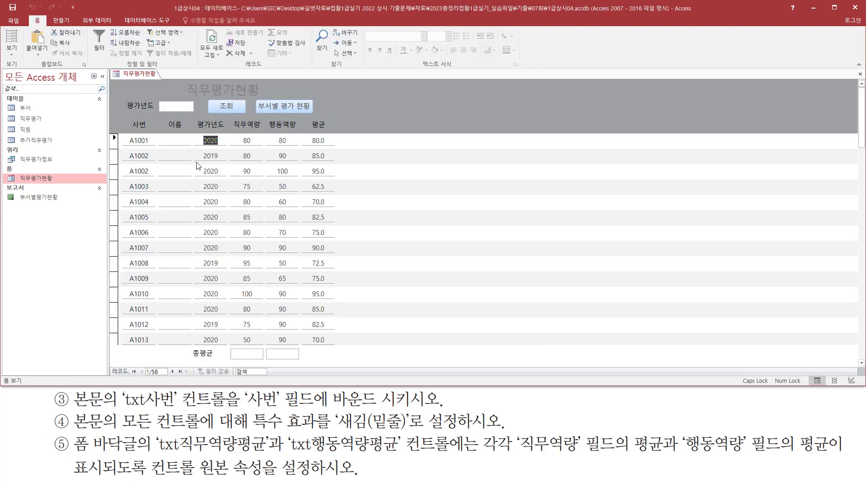
{"action": "key", "text": "ctrl+2"}
{"action": "mouse_move", "coordinate": [72, 432]}
{"action": "left_mouse_down"}
{"action": "mouse_move", "coordinate": [121, 458]}
{"action": "mouse_move", "coordinate": [270, 455]}
{"action": "left_mouse_up"}
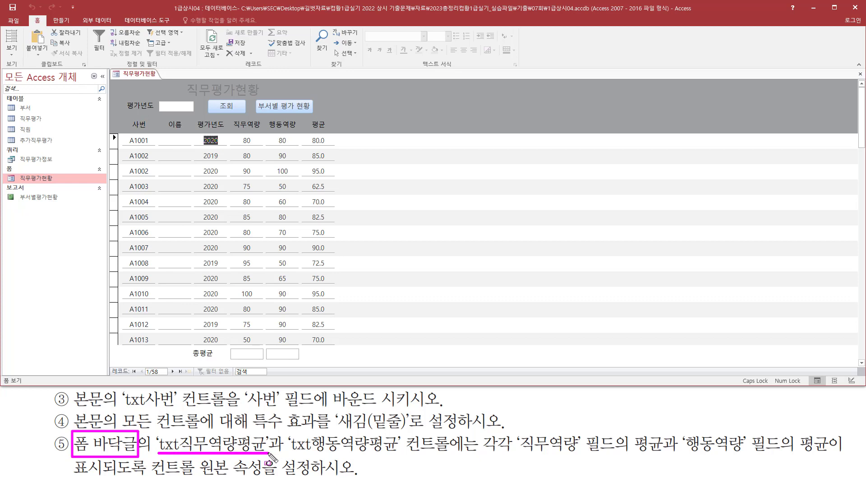
{"action": "left_click_drag", "start_coordinate": [290, 455], "coordinate": [400, 454]}
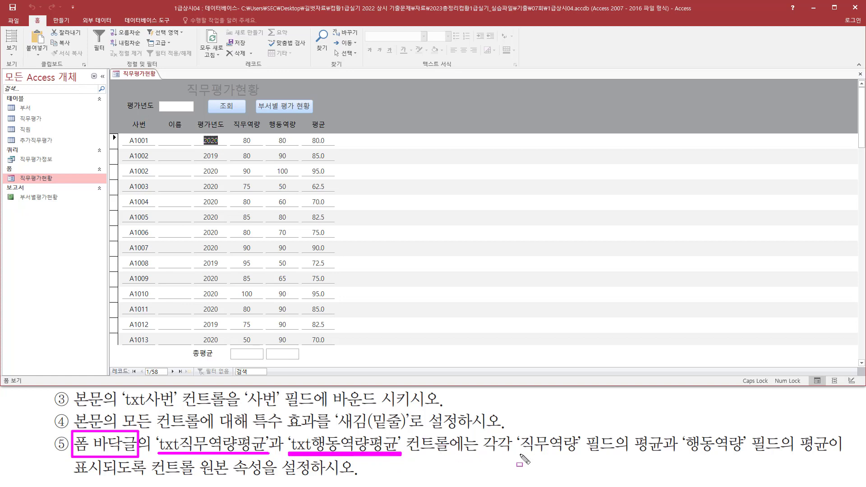
{"action": "mouse_move", "coordinate": [521, 456]}
{"action": "left_mouse_down"}
{"action": "mouse_move", "coordinate": [618, 455]}
{"action": "mouse_move", "coordinate": [618, 429]}
{"action": "mouse_move", "coordinate": [659, 451]}
{"action": "mouse_move", "coordinate": [695, 443]}
{"action": "mouse_move", "coordinate": [833, 453]}
{"action": "left_mouse_up"}
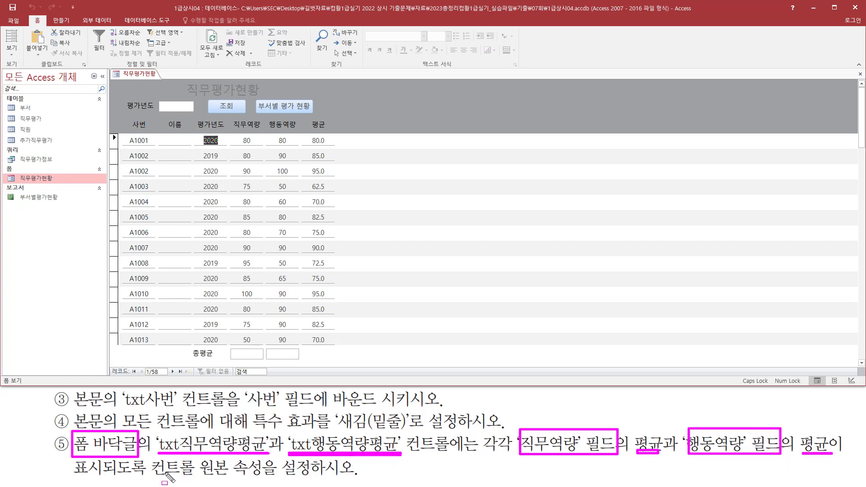
{"action": "left_click_drag", "start_coordinate": [143, 477], "coordinate": [266, 479]}
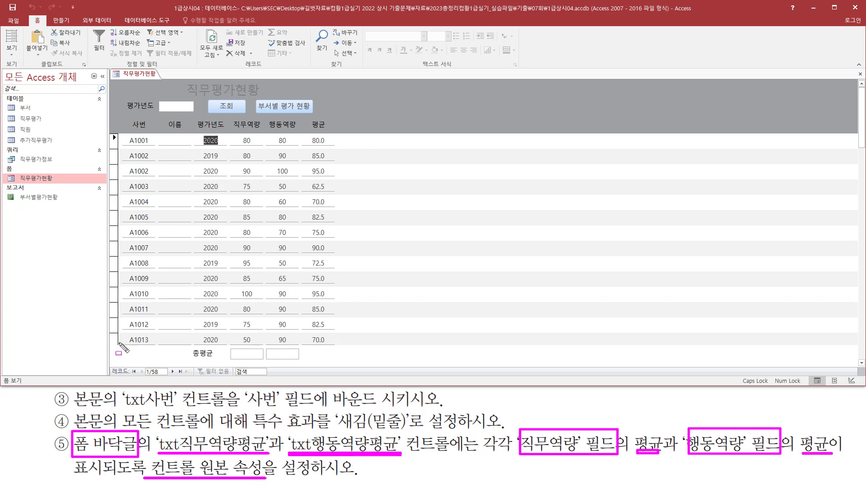
{"action": "left_click_drag", "start_coordinate": [118, 346], "coordinate": [321, 364]}
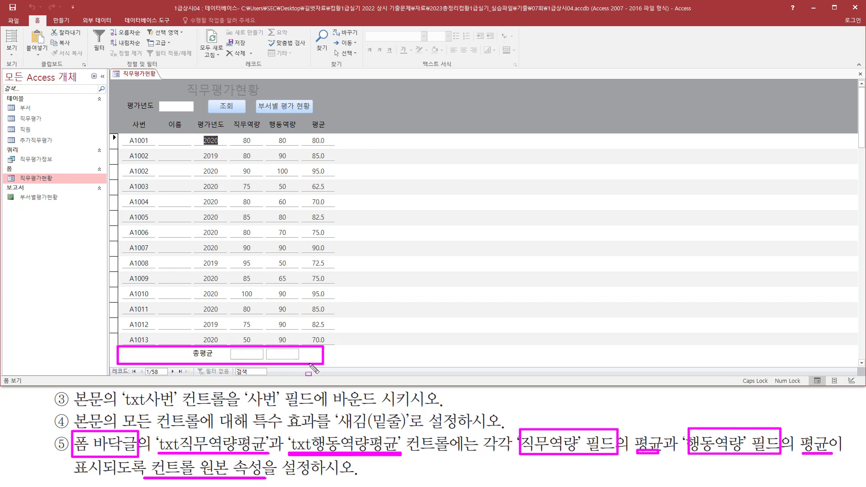
{"action": "mouse_move", "coordinate": [232, 349]}
{"action": "left_mouse_down"}
{"action": "mouse_move", "coordinate": [254, 361]}
{"action": "mouse_move", "coordinate": [300, 360]}
{"action": "left_mouse_up"}
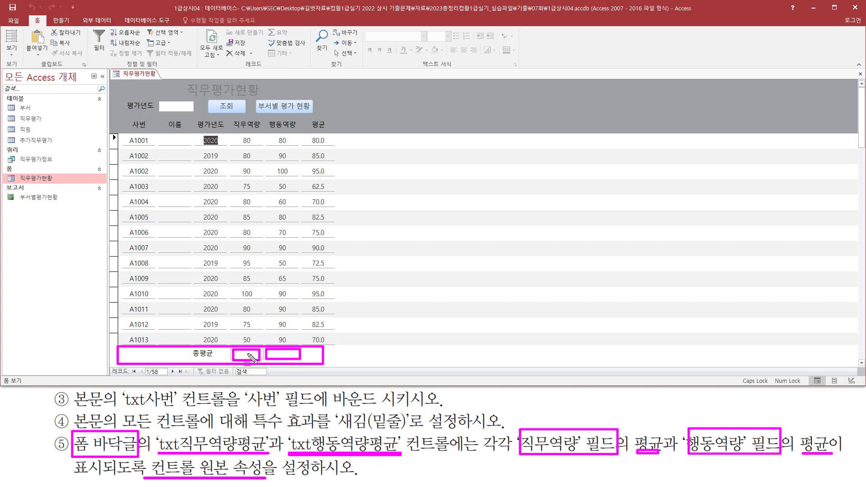
{"action": "key", "text": "Escape"}
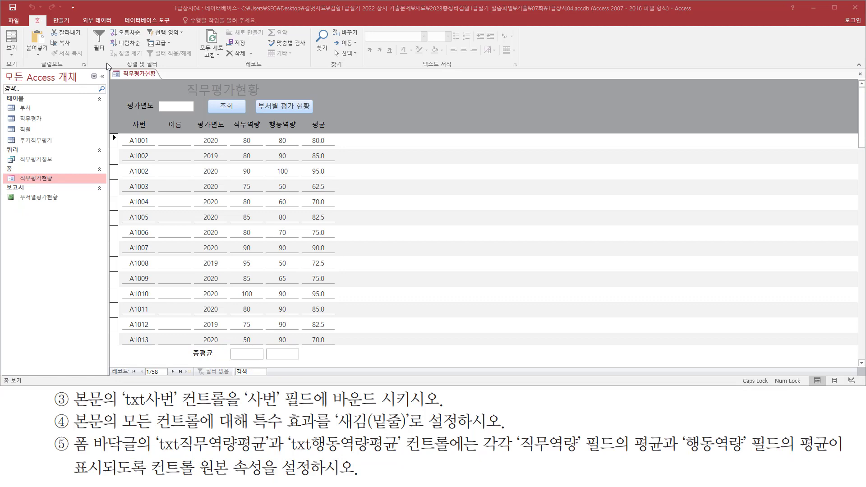
{"action": "left_click", "coordinate": [16, 54]}
{"action": "left_click", "coordinate": [45, 107]}
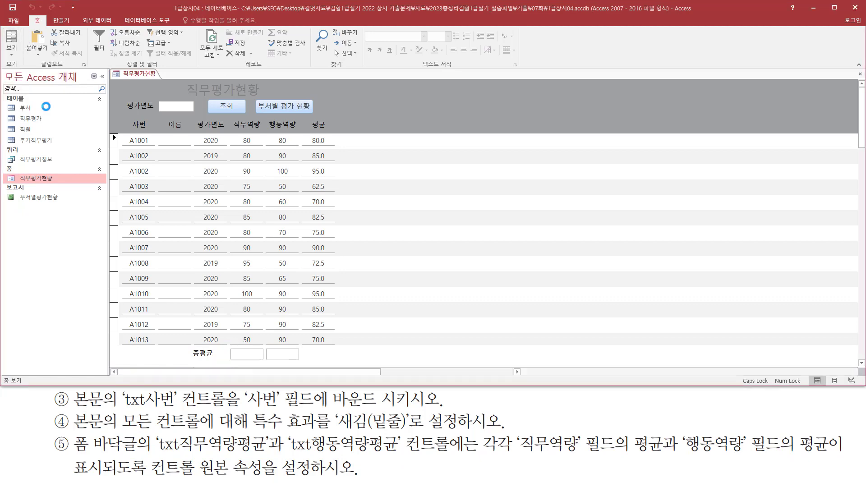
- Set the 컨트롤 원본 property of the txt직무역량평균 text box in the form footer to =AVG([직무역량])
{"action": "left_click", "coordinate": [244, 195]}
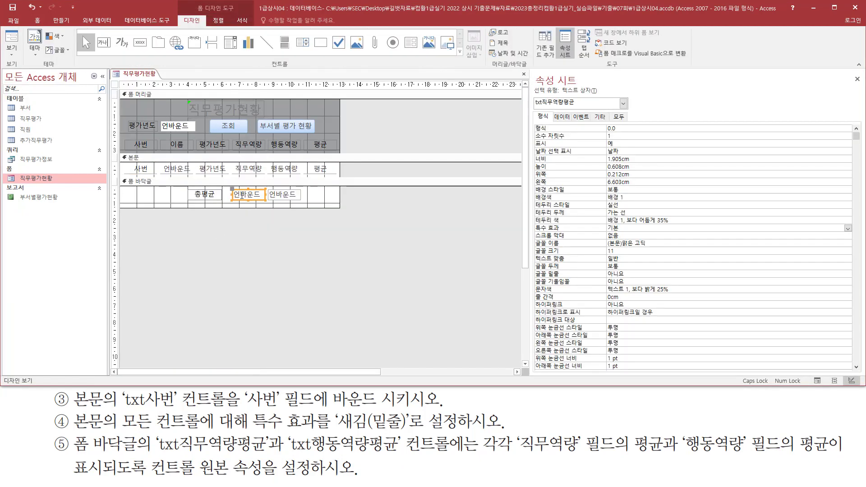
{"action": "left_click_drag", "start_coordinate": [230, 186], "coordinate": [269, 204]}
{"action": "key", "text": "Escape"}
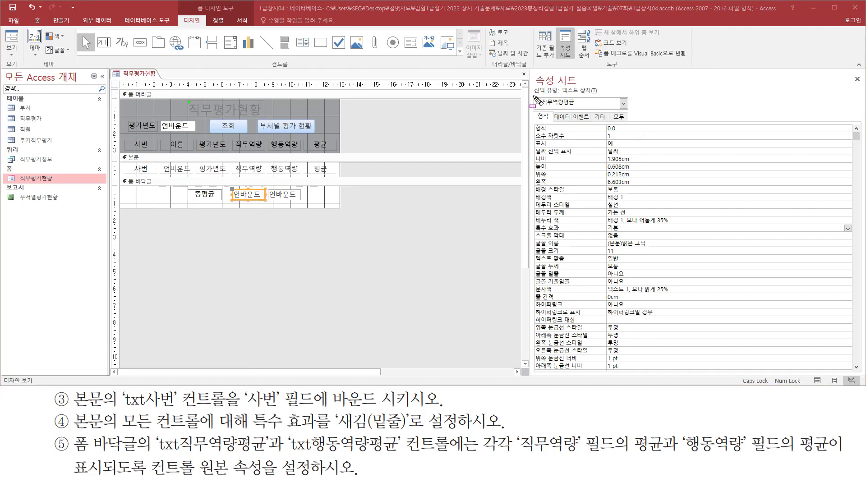
{"action": "mouse_move", "coordinate": [532, 95]}
{"action": "left_mouse_down"}
{"action": "mouse_move", "coordinate": [542, 111]}
{"action": "mouse_move", "coordinate": [584, 110]}
{"action": "left_mouse_up"}
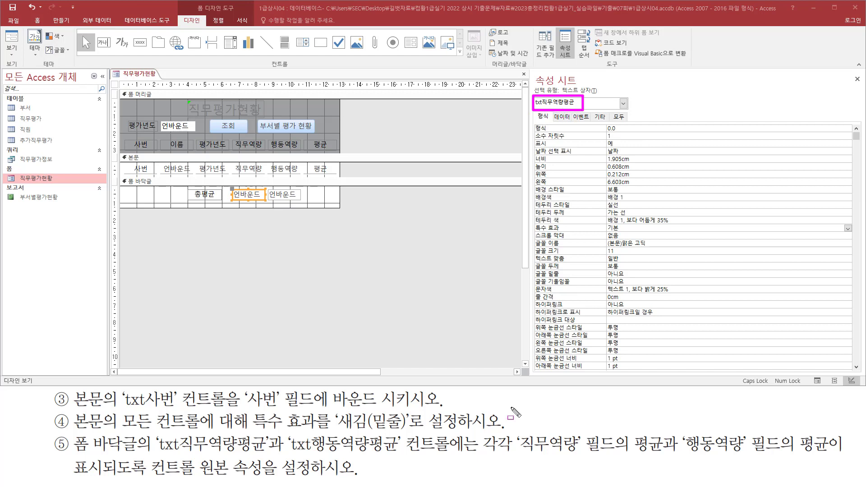
{"action": "left_click_drag", "start_coordinate": [519, 430], "coordinate": [668, 465]}
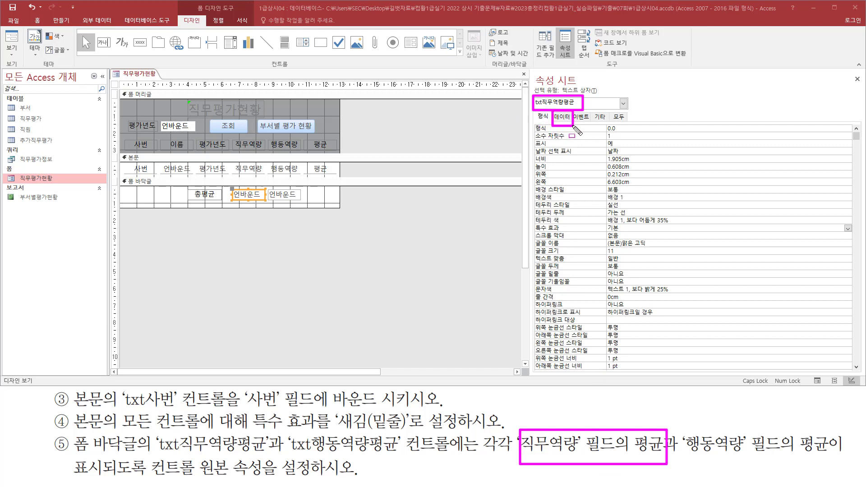
{"action": "key", "text": "Escape"}
{"action": "left_click", "coordinate": [563, 117]}
{"action": "key", "text": "ctrl+2"}
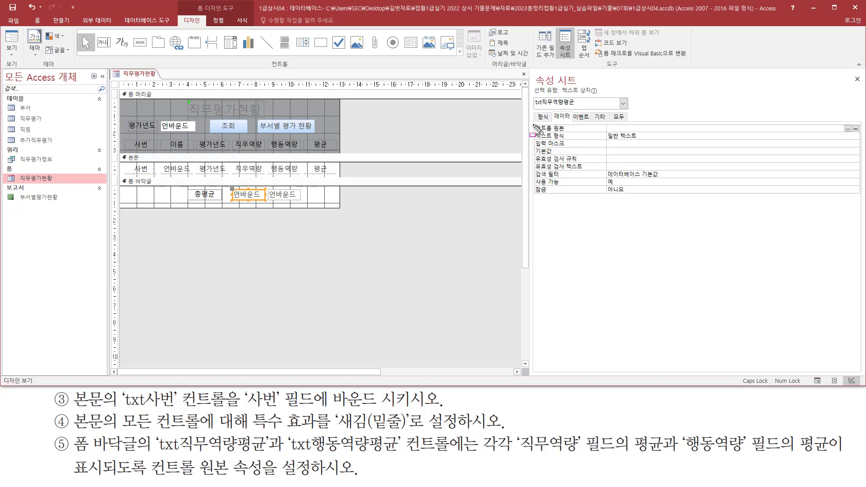
{"action": "mouse_move", "coordinate": [536, 122]}
{"action": "left_mouse_down"}
{"action": "mouse_move", "coordinate": [537, 133]}
{"action": "mouse_move", "coordinate": [571, 134]}
{"action": "left_mouse_up"}
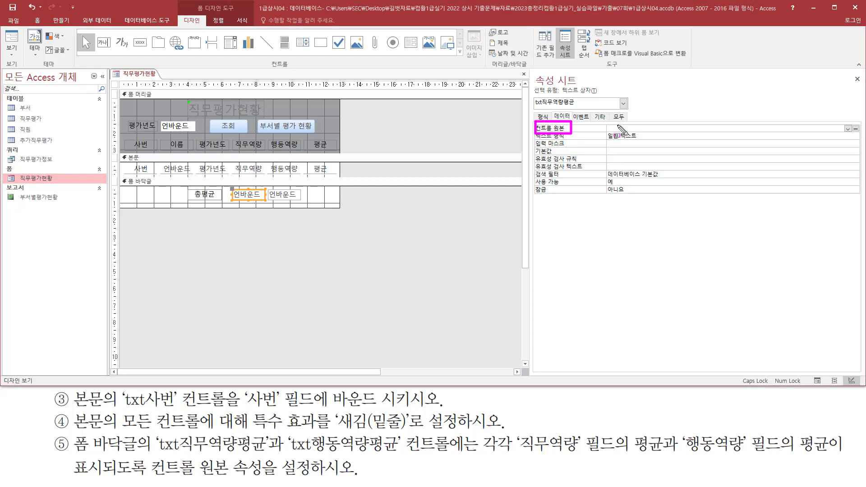
{"action": "key", "text": "Escape"}
{"action": "left_click", "coordinate": [624, 129]}
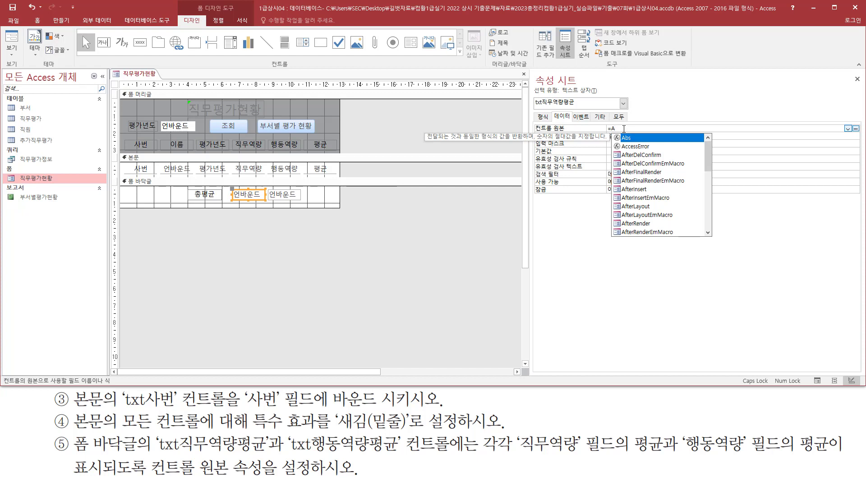
{"action": "type", "text": "=AVG"}
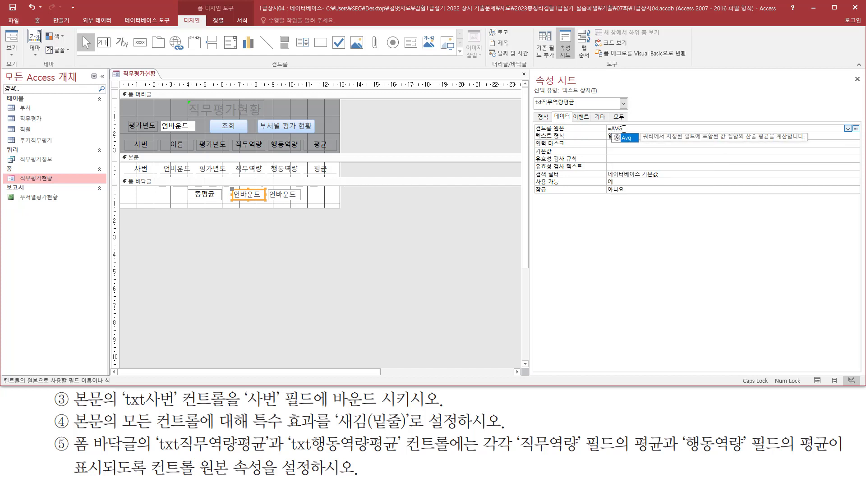
{"action": "type", "text": "("}
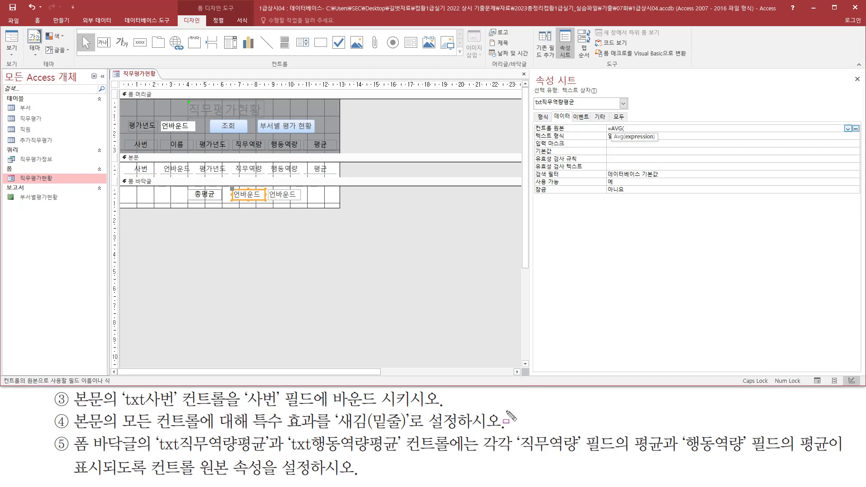
{"action": "mouse_move", "coordinate": [516, 424]}
{"action": "left_mouse_down"}
{"action": "mouse_move", "coordinate": [605, 458]}
{"action": "mouse_move", "coordinate": [664, 455]}
{"action": "left_mouse_up"}
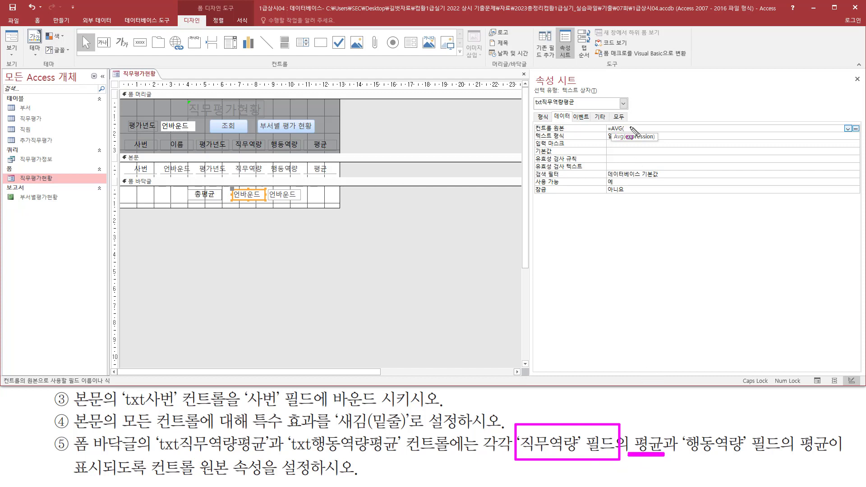
{"action": "key", "text": "Escape"}
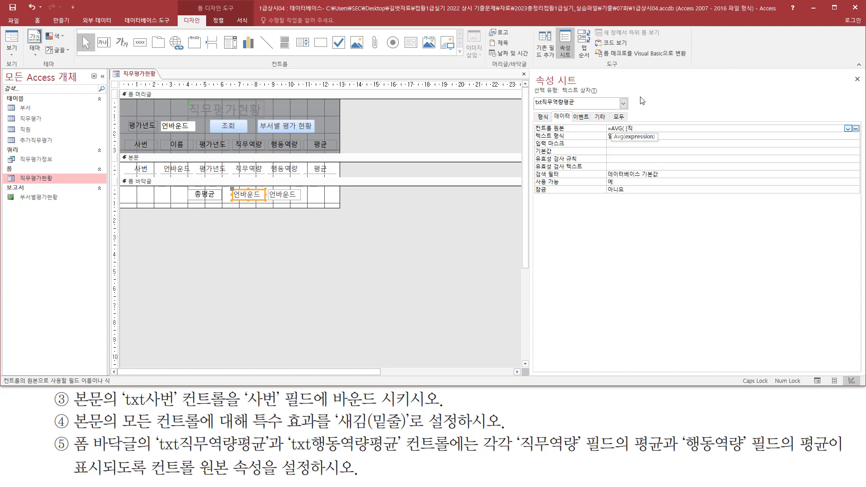
{"action": "type", "text": "무역량"}
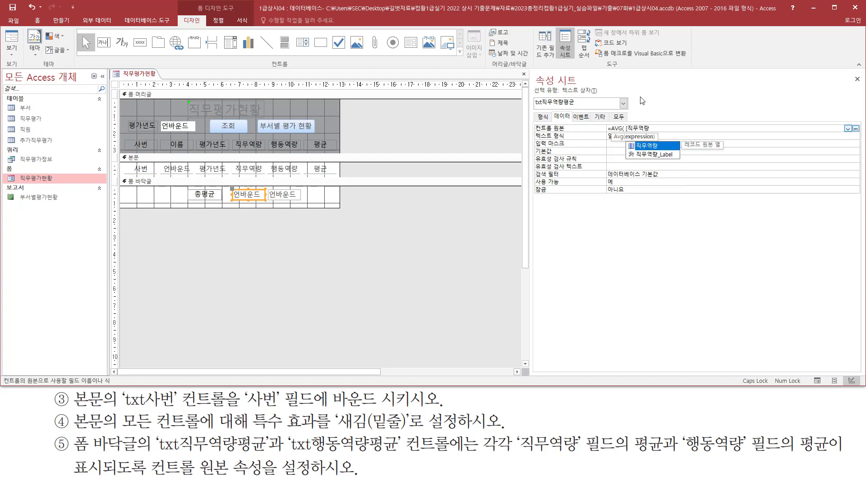
{"action": "type", "text": "]"}
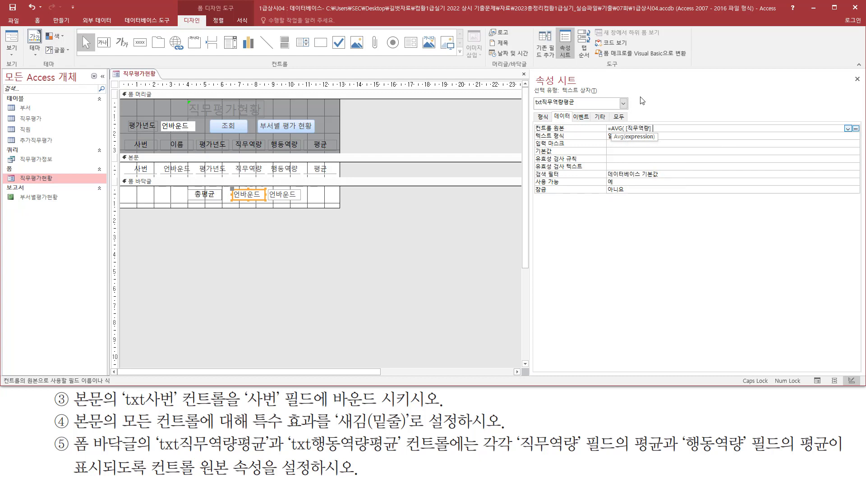
{"action": "type", "text": " )"}
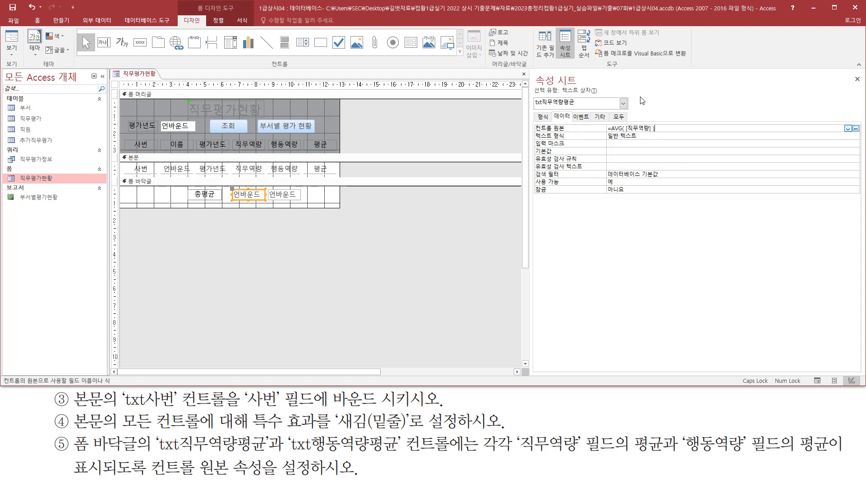
{"action": "key", "text": "Return"}
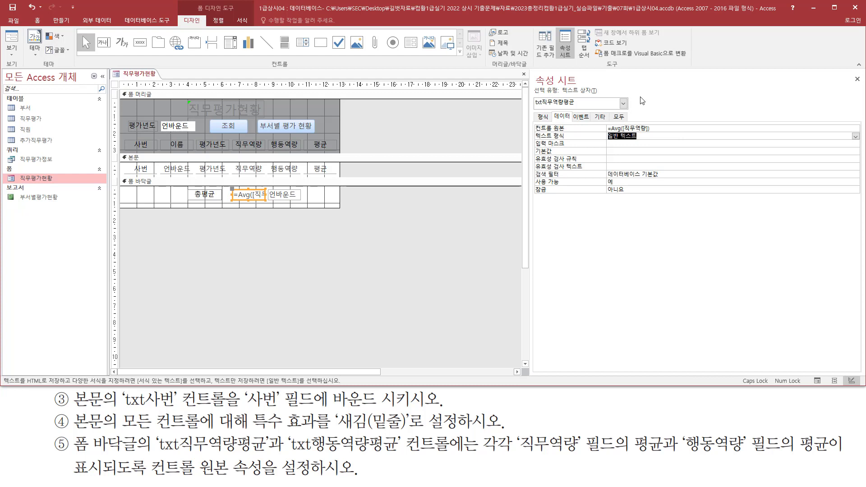
{"action": "left_click_drag", "start_coordinate": [603, 122], "coordinate": [654, 133]}
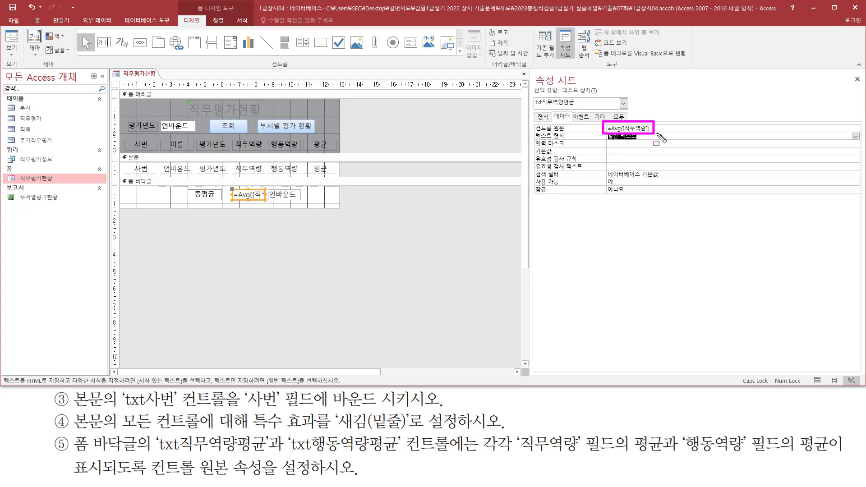
{"action": "key", "text": "Escape"}
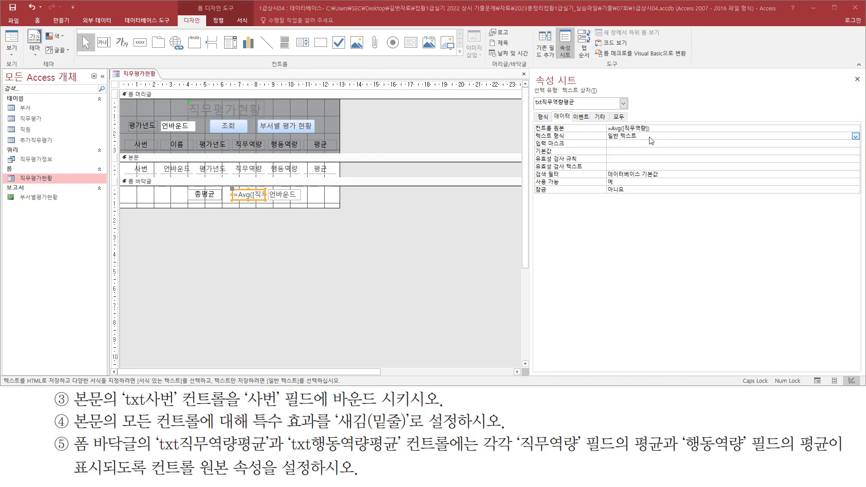
{"action": "key", "text": "ctrl+2"}
- Set the 컨트롤 원본 property of the txt행동역량평균 text box in the form footer to =AVG([행동역량])
{"action": "left_click", "coordinate": [283, 197]}
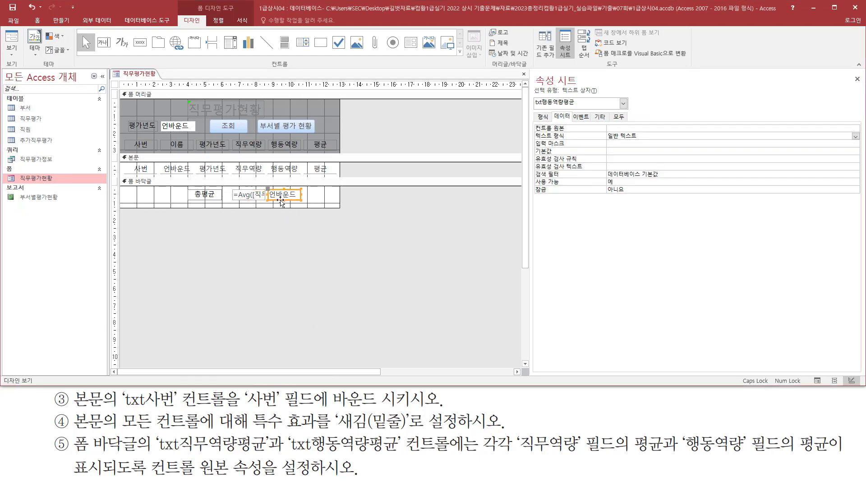
{"action": "key", "text": "ctrl+2"}
{"action": "left_click_drag", "start_coordinate": [266, 183], "coordinate": [307, 208]}
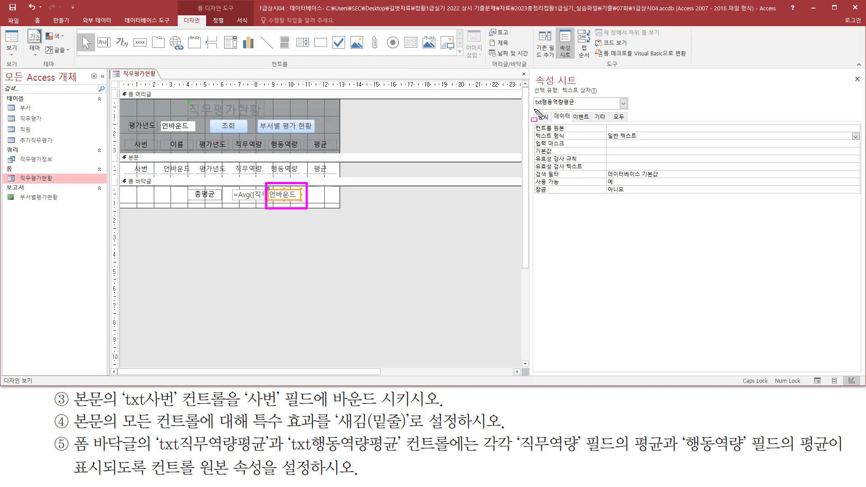
{"action": "left_click_drag", "start_coordinate": [534, 110], "coordinate": [579, 95]}
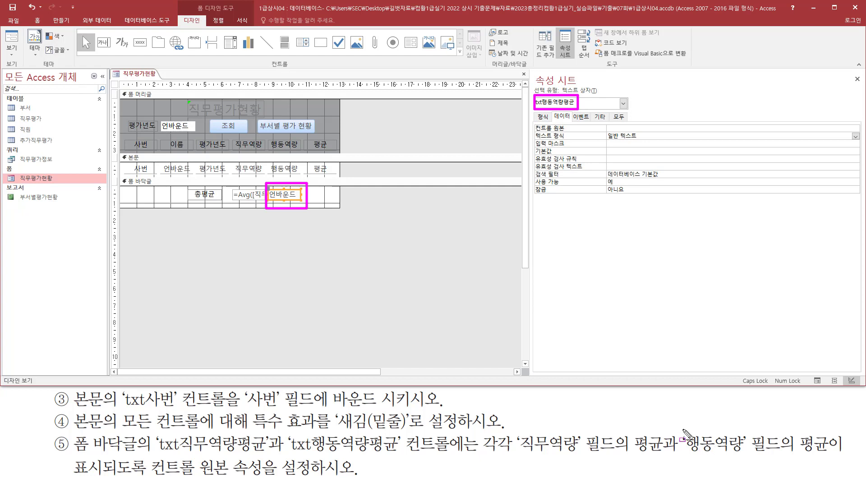
{"action": "mouse_move", "coordinate": [683, 429]}
{"action": "left_mouse_down"}
{"action": "mouse_move", "coordinate": [766, 459]}
{"action": "mouse_move", "coordinate": [831, 459]}
{"action": "left_mouse_up"}
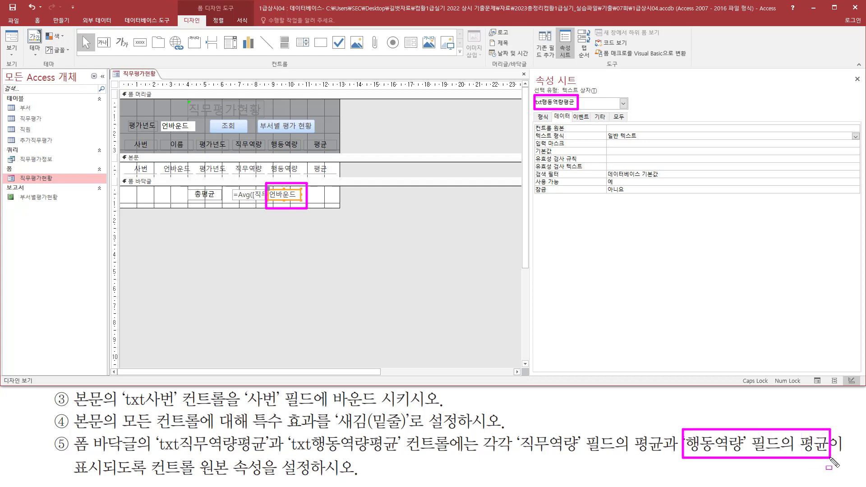
{"action": "mouse_move", "coordinate": [547, 110]}
{"action": "left_mouse_down"}
{"action": "mouse_move", "coordinate": [625, 138]}
{"action": "mouse_move", "coordinate": [659, 134]}
{"action": "left_mouse_up"}
{"action": "key", "text": "Escape"}
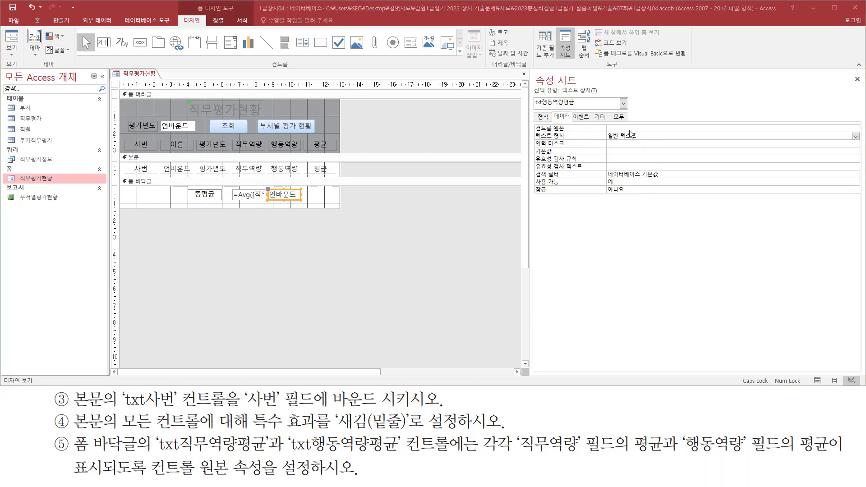
{"action": "left_click", "coordinate": [631, 128]}
{"action": "type", "text": "="}
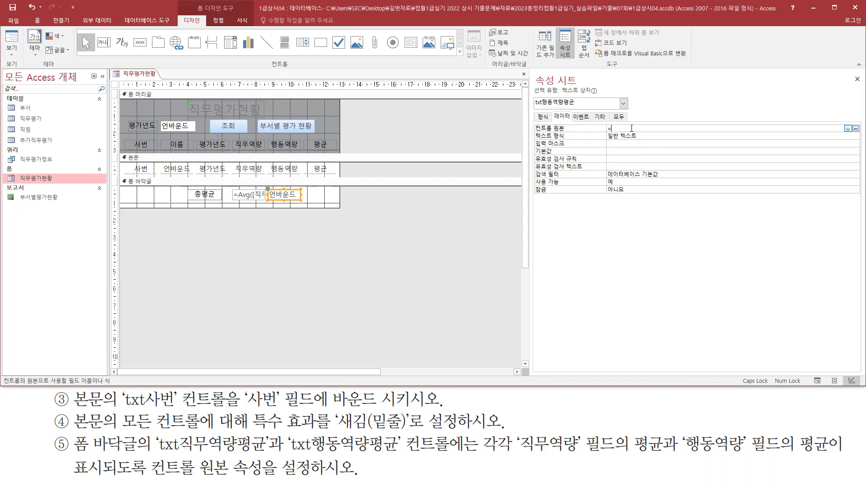
{"action": "type", "text": "AV"}
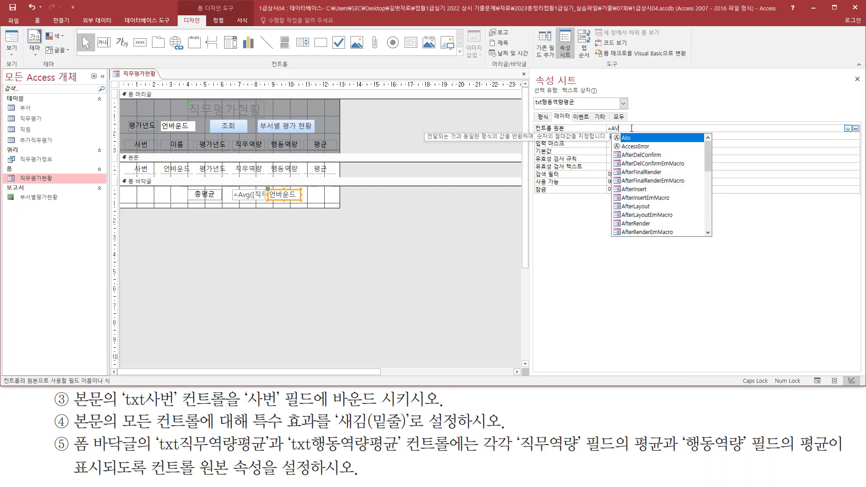
{"action": "type", "text": "G("}
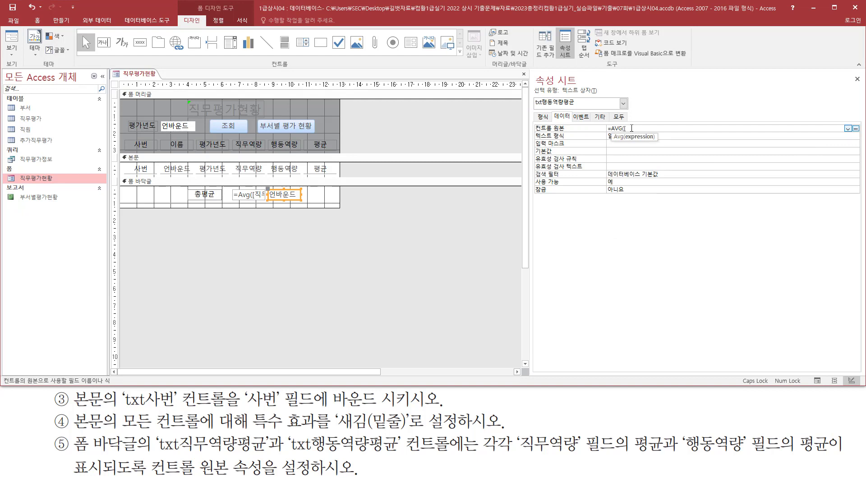
{"action": "type", "text": "[행동"}
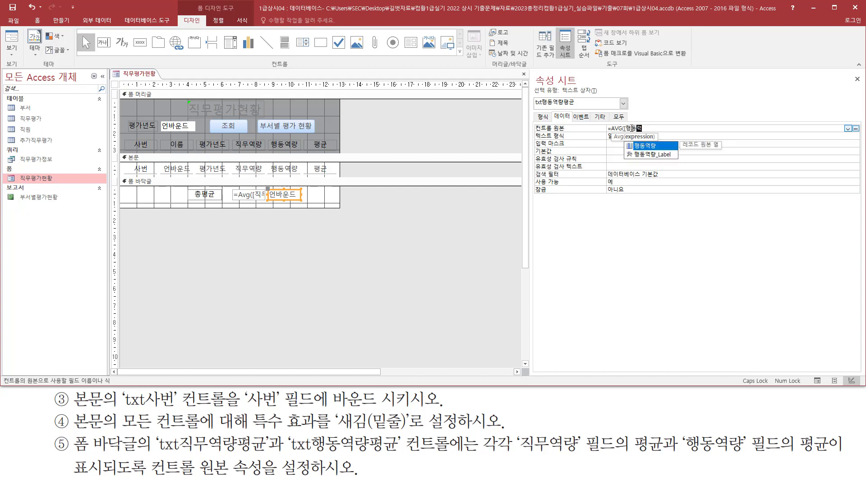
{"action": "type", "text": "역량]"}
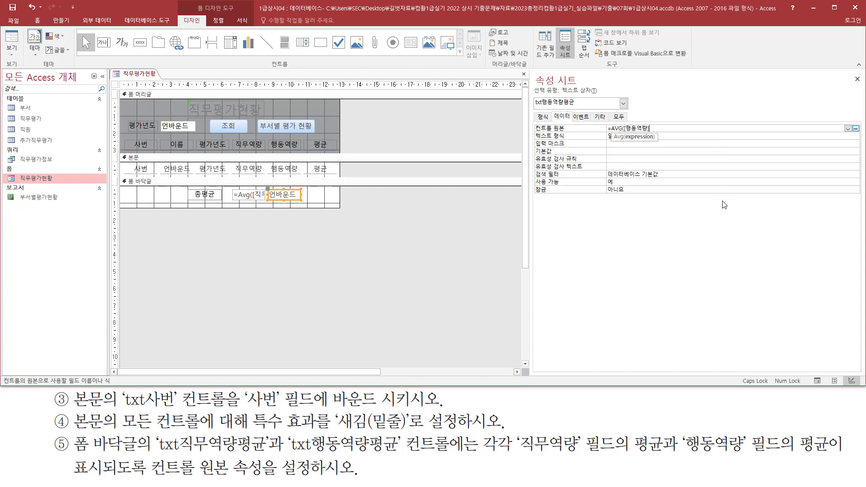
{"action": "type", "text": ")"}
{"action": "key", "text": "Return"}
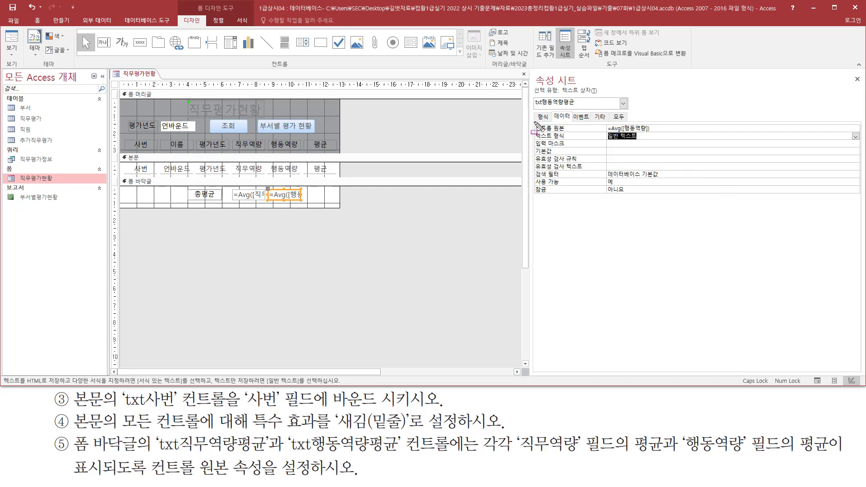
{"action": "left_click_drag", "start_coordinate": [534, 121], "coordinate": [659, 136]}
{"action": "key", "text": "Escape"}
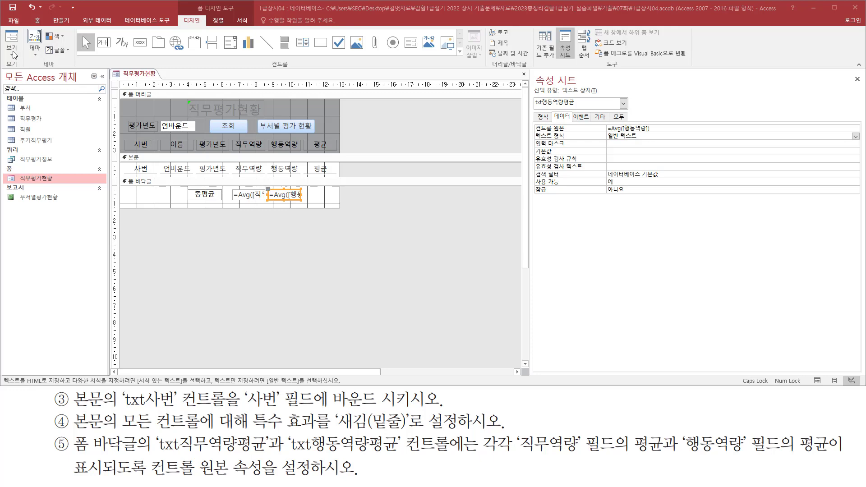
- Preview the form in Form View to check both footer averages, return to Design View and review the two average expressions
{"action": "left_click", "coordinate": [17, 40]}
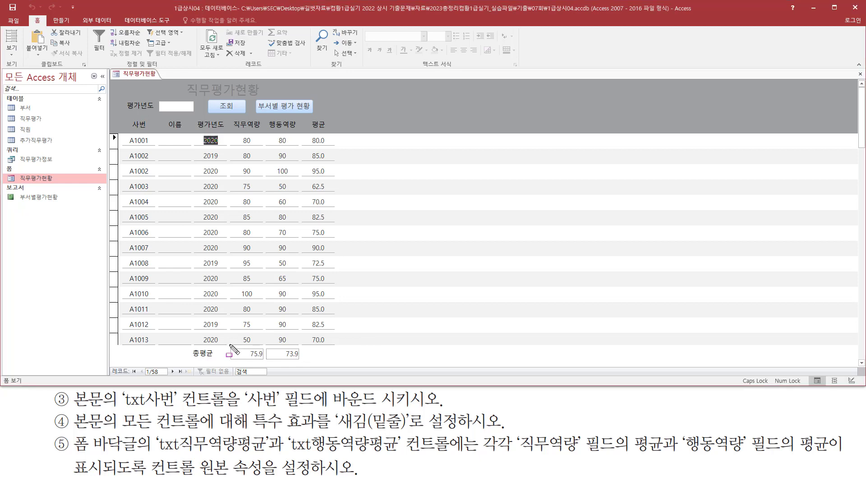
{"action": "mouse_move", "coordinate": [229, 347]}
{"action": "left_mouse_down"}
{"action": "mouse_move", "coordinate": [253, 360]}
{"action": "mouse_move", "coordinate": [309, 361]}
{"action": "left_mouse_up"}
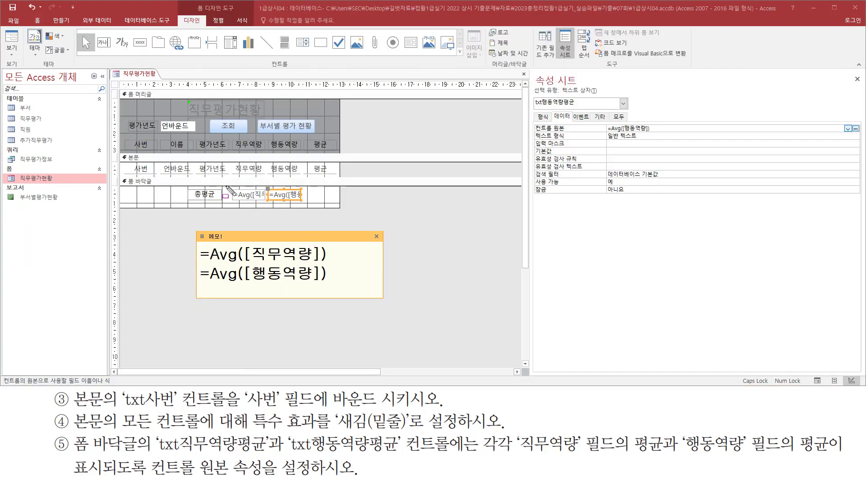
{"action": "left_click_drag", "start_coordinate": [226, 184], "coordinate": [309, 205]}
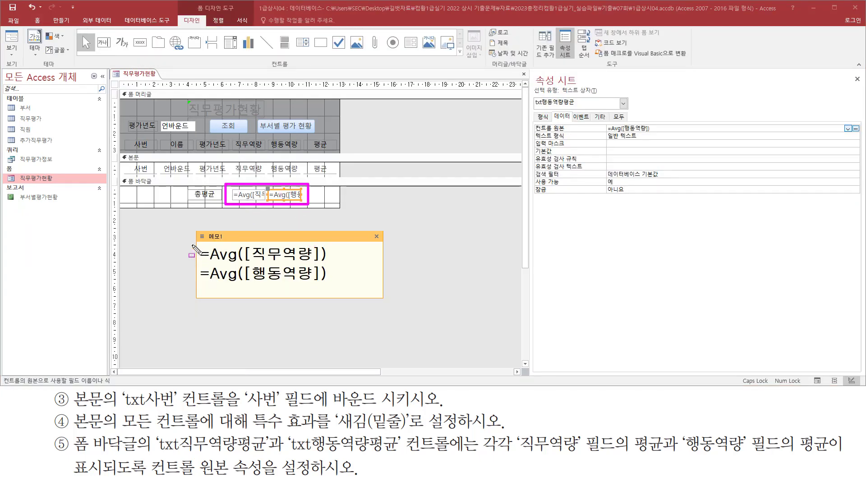
{"action": "left_click_drag", "start_coordinate": [186, 242], "coordinate": [340, 287]}
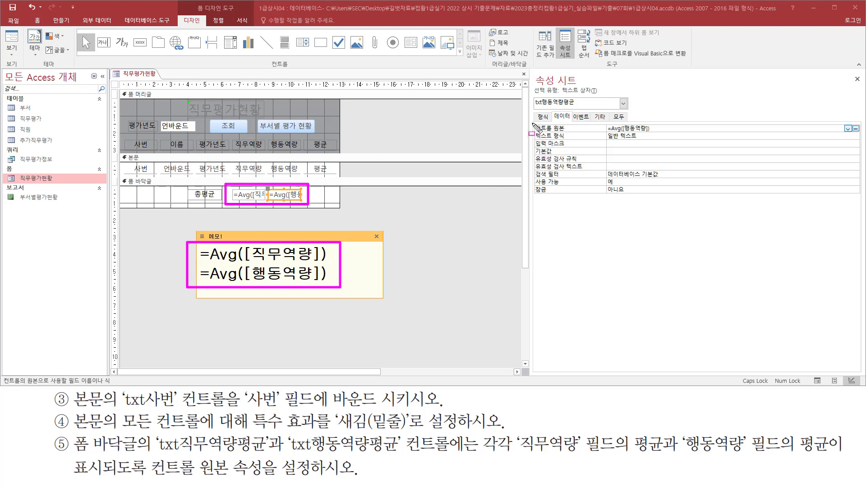
{"action": "mouse_move", "coordinate": [533, 123]}
{"action": "left_mouse_down"}
{"action": "mouse_move", "coordinate": [574, 132]}
{"action": "mouse_move", "coordinate": [548, 132]}
{"action": "mouse_move", "coordinate": [662, 133]}
{"action": "left_mouse_up"}
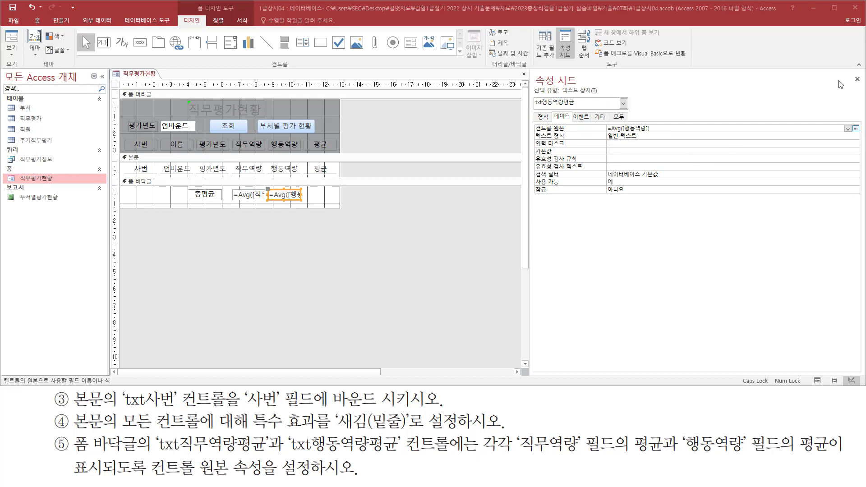
- Close the property sheet and the 직무평가현황 form, saving the design changes
{"action": "left_click", "coordinate": [857, 80]}
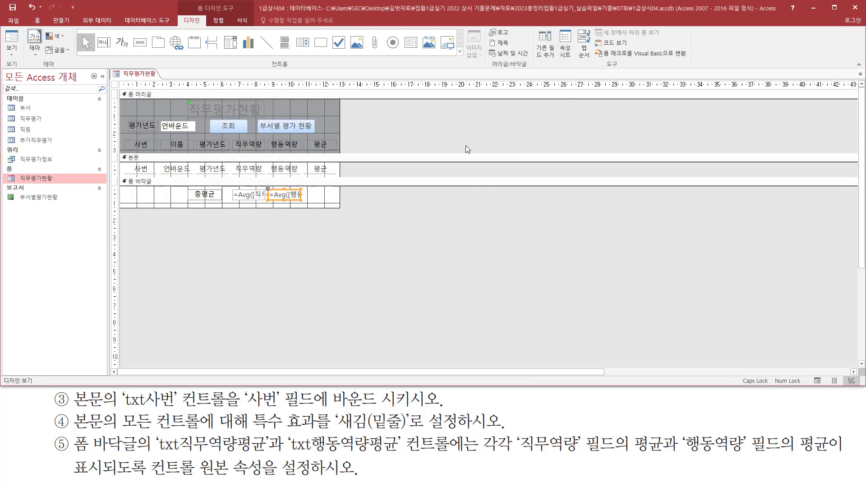
{"action": "left_click", "coordinate": [860, 73]}
{"action": "left_click_drag", "start_coordinate": [482, 260], "coordinate": [529, 259]}
{"action": "key", "text": "Escape"}
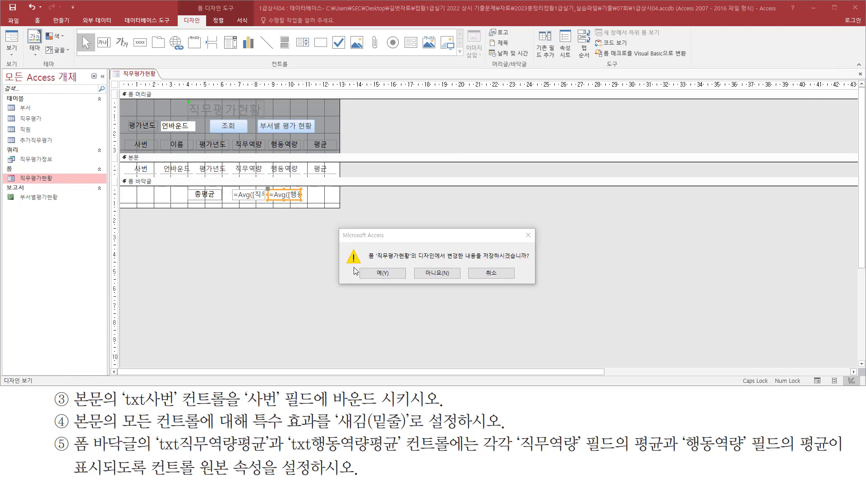
{"action": "left_click", "coordinate": [383, 274]}
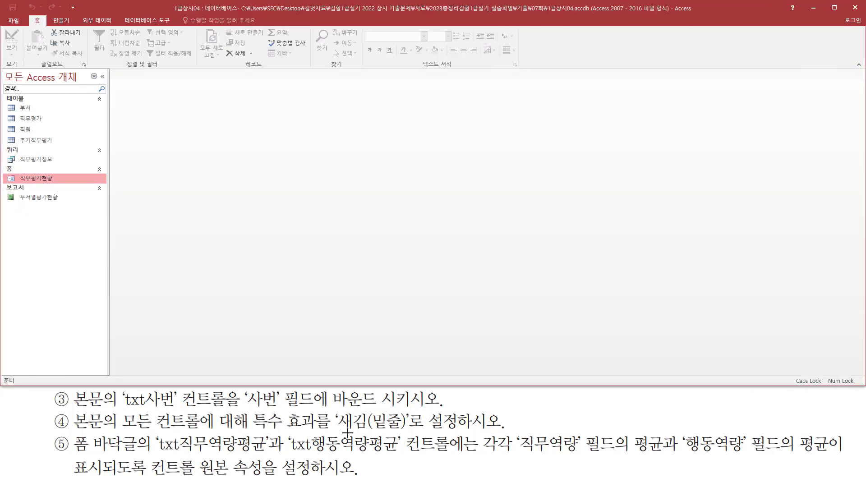
- Open the 직무평가현황 form in Form View and examine its 이름 column against the txt이름 control source requirement in task 2
{"action": "mouse_move", "coordinate": [43, 403]}
{"action": "left_mouse_down"}
{"action": "mouse_move", "coordinate": [54, 427]}
{"action": "mouse_move", "coordinate": [159, 432]}
{"action": "left_mouse_up"}
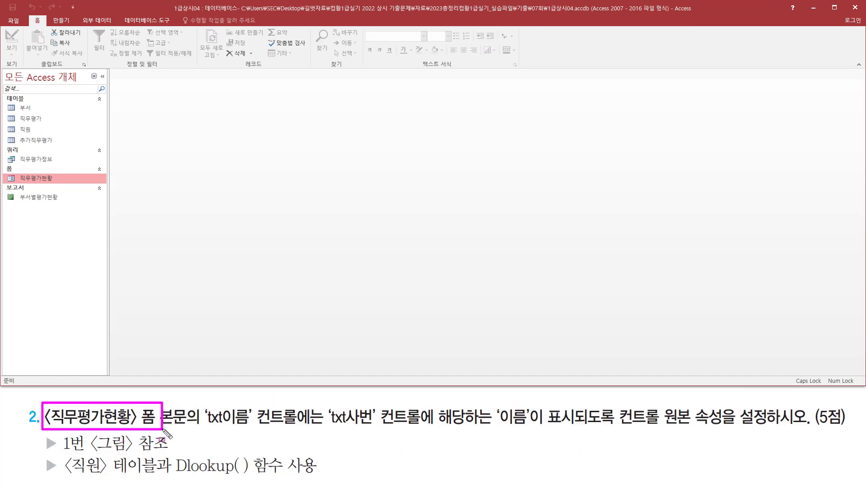
{"action": "left_click_drag", "start_coordinate": [29, 178], "coordinate": [59, 184]}
{"action": "key", "text": "Escape"}
{"action": "double_click", "coordinate": [38, 178]}
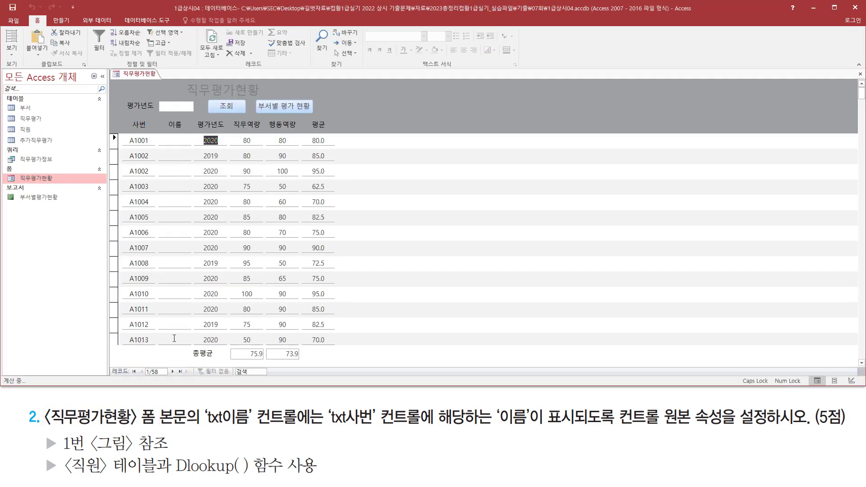
{"action": "mouse_move", "coordinate": [138, 404]}
{"action": "left_mouse_down"}
{"action": "mouse_move", "coordinate": [176, 424]}
{"action": "mouse_move", "coordinate": [301, 431]}
{"action": "left_mouse_up"}
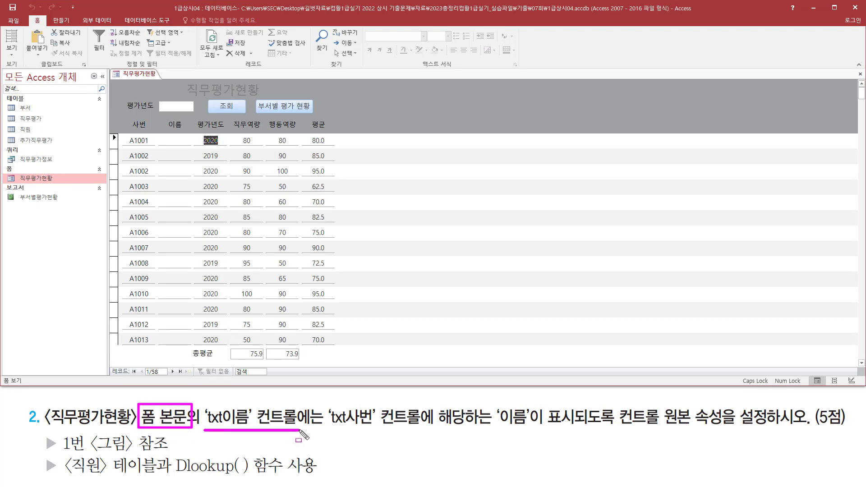
{"action": "left_click_drag", "start_coordinate": [161, 133], "coordinate": [166, 183]}
{"action": "left_click_drag", "start_coordinate": [168, 236], "coordinate": [191, 349]}
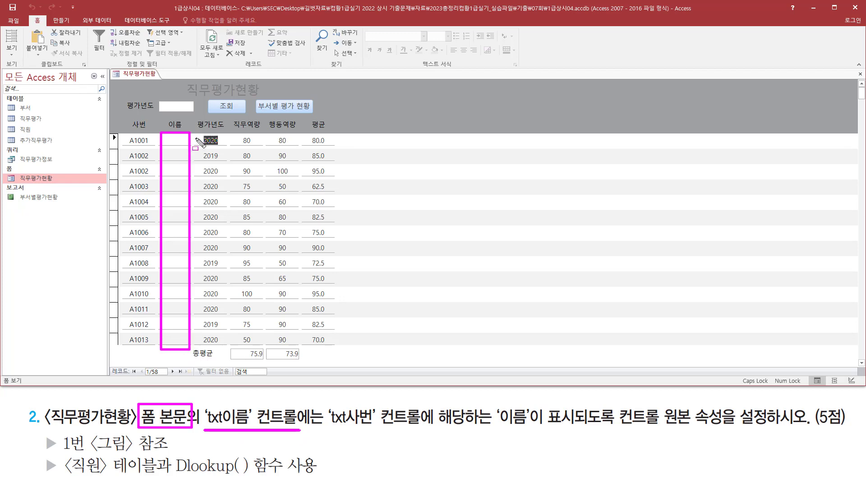
{"action": "left_click_drag", "start_coordinate": [329, 425], "coordinate": [424, 426]}
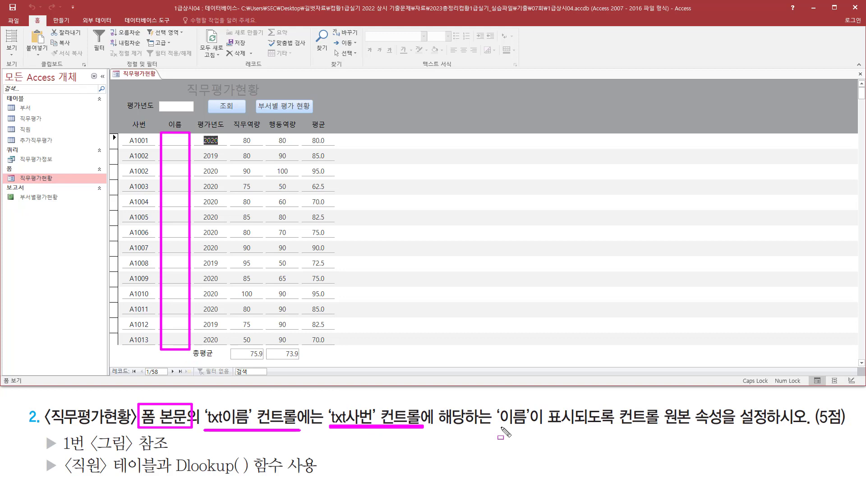
{"action": "left_click_drag", "start_coordinate": [500, 426], "coordinate": [525, 426]}
{"action": "mouse_move", "coordinate": [614, 429]}
{"action": "left_mouse_down"}
{"action": "mouse_move", "coordinate": [722, 440]}
{"action": "mouse_move", "coordinate": [729, 405]}
{"action": "left_mouse_up"}
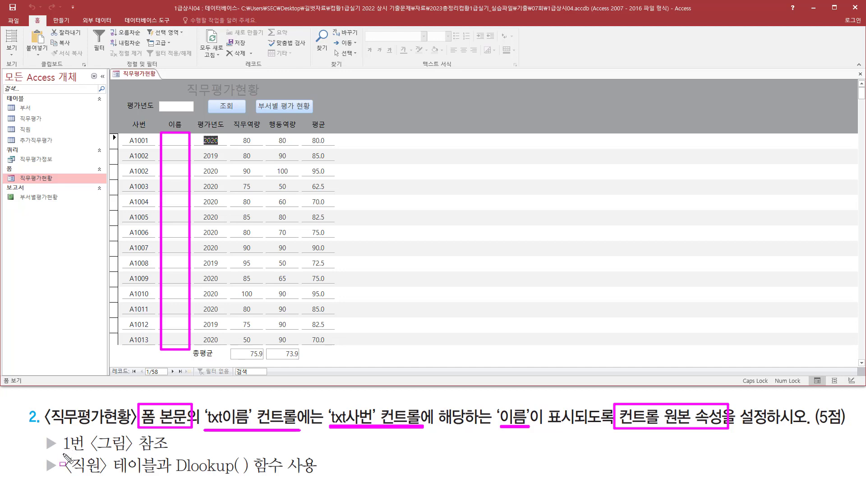
{"action": "left_click_drag", "start_coordinate": [66, 474], "coordinate": [320, 475]}
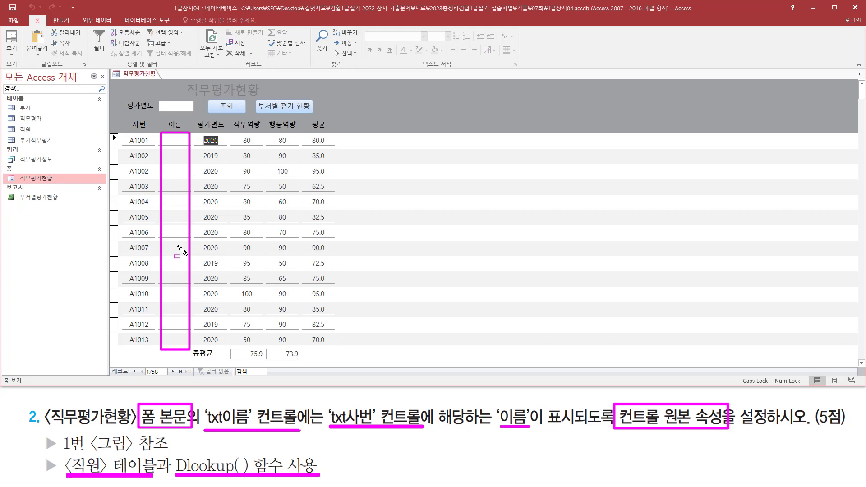
{"action": "left_click_drag", "start_coordinate": [64, 453], "coordinate": [155, 481]}
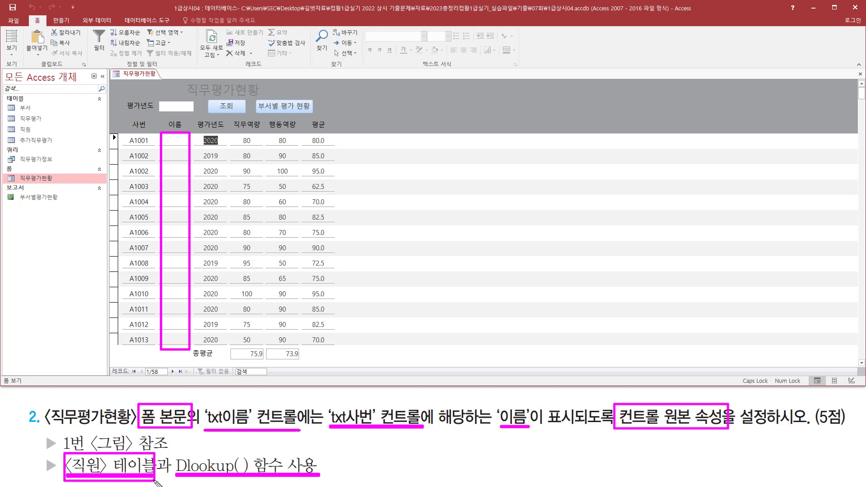
- Open the 직원 table and compare its 사번 and 이름 fields with the 사번 column of the 직무평가현황 form
{"action": "key", "text": "Escape"}
{"action": "left_click", "coordinate": [38, 129]}
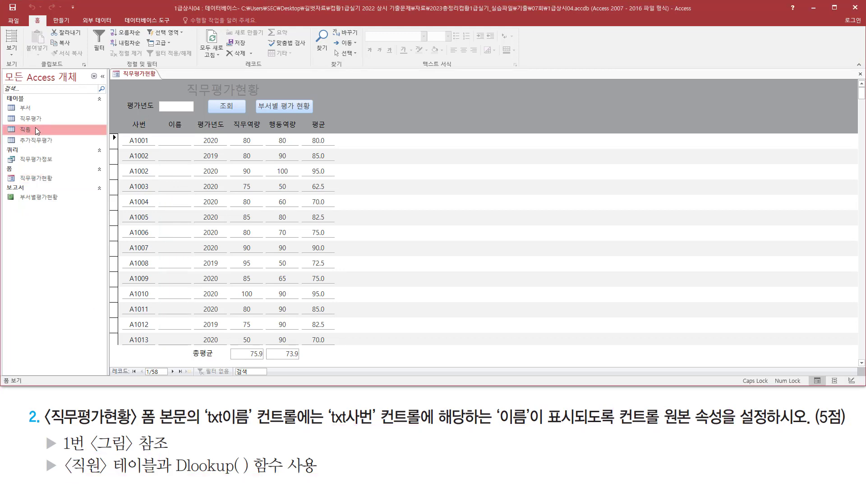
{"action": "double_click", "coordinate": [35, 128]}
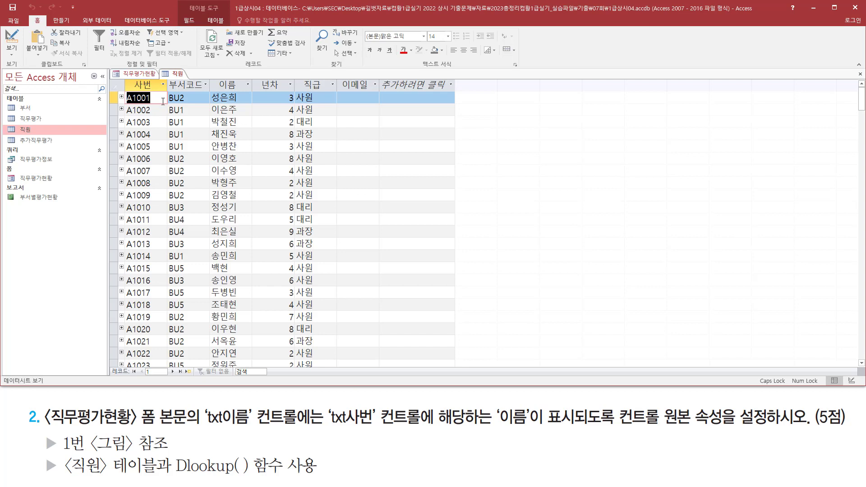
{"action": "mouse_move", "coordinate": [131, 79]}
{"action": "left_mouse_down"}
{"action": "mouse_move", "coordinate": [204, 92]}
{"action": "mouse_move", "coordinate": [343, 93]}
{"action": "mouse_move", "coordinate": [380, 105]}
{"action": "mouse_move", "coordinate": [361, 345]}
{"action": "mouse_move", "coordinate": [373, 376]}
{"action": "mouse_move", "coordinate": [379, 366]}
{"action": "left_mouse_up"}
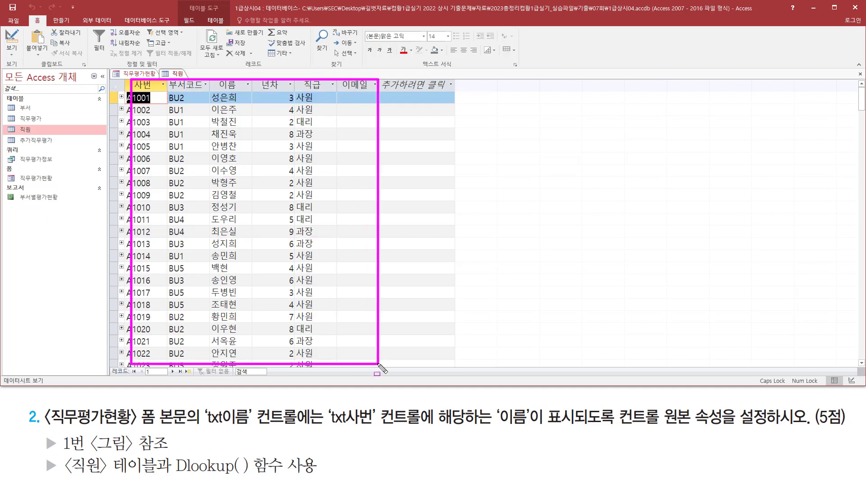
{"action": "key", "text": "Escape"}
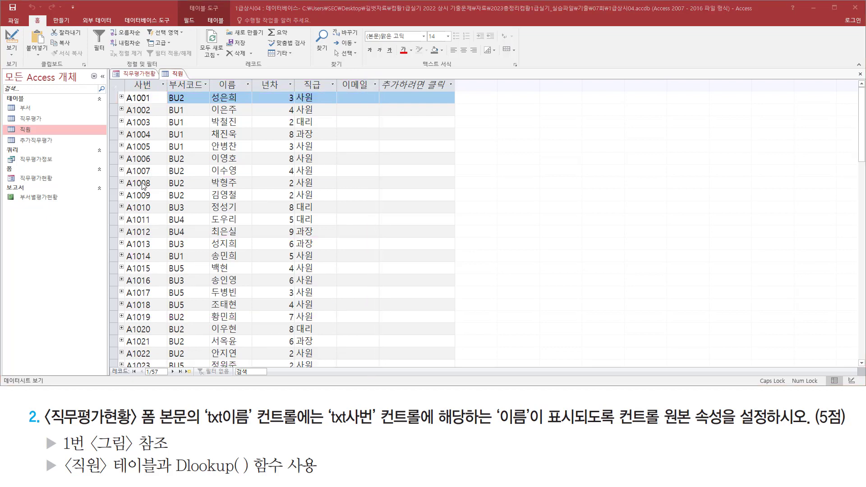
{"action": "left_click", "coordinate": [145, 73]}
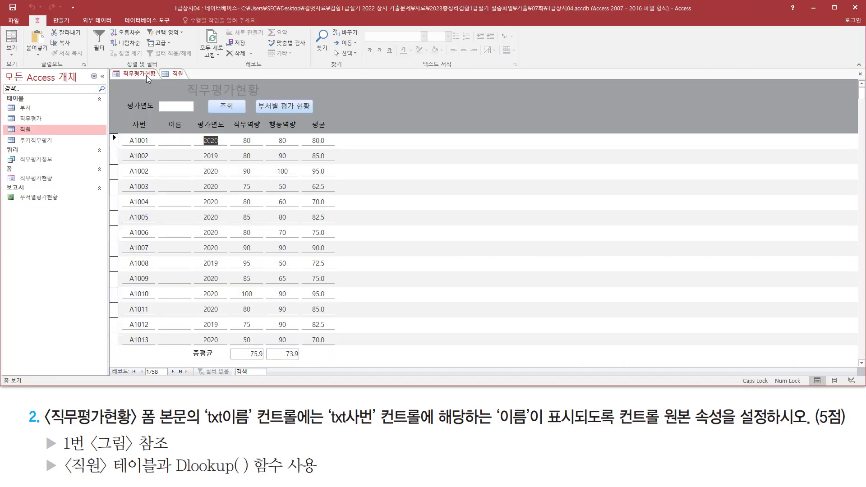
{"action": "left_click_drag", "start_coordinate": [124, 131], "coordinate": [155, 350]}
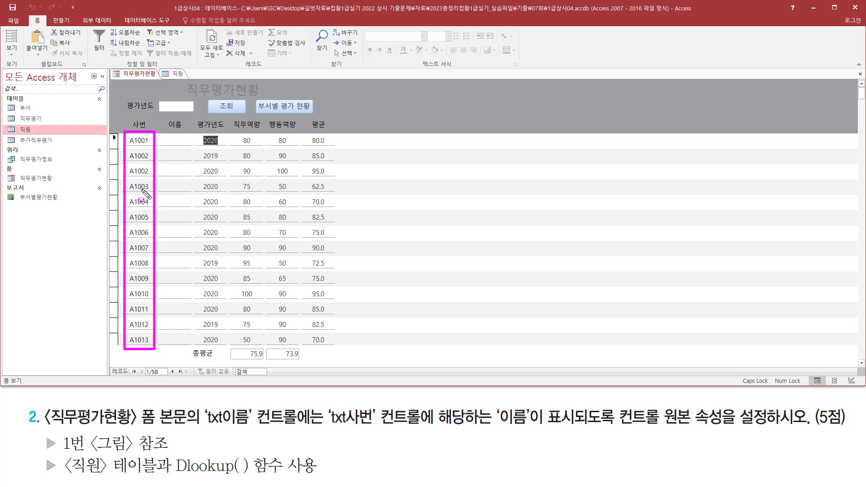
{"action": "left_click", "coordinate": [174, 74]}
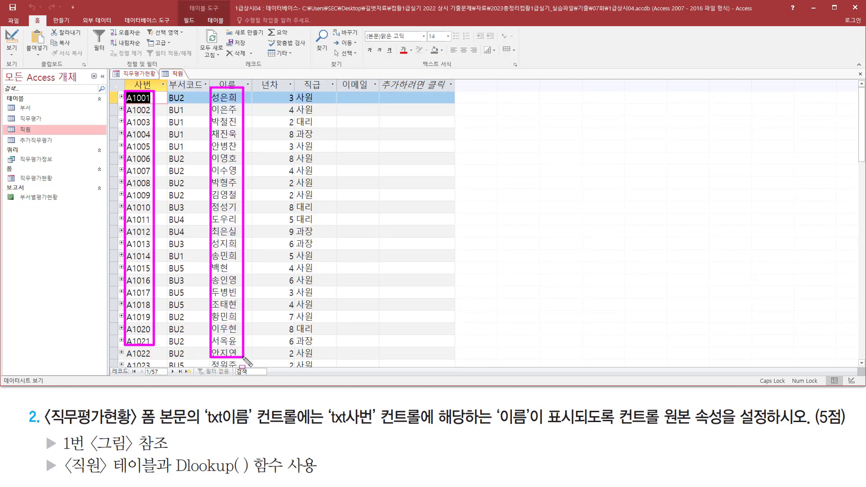
- Return to the 직무평가현황 form and write the syntax DLOOKUP( 인수 , 도메인 , 조건 ) in an on-screen memo note
{"action": "left_click", "coordinate": [149, 73]}
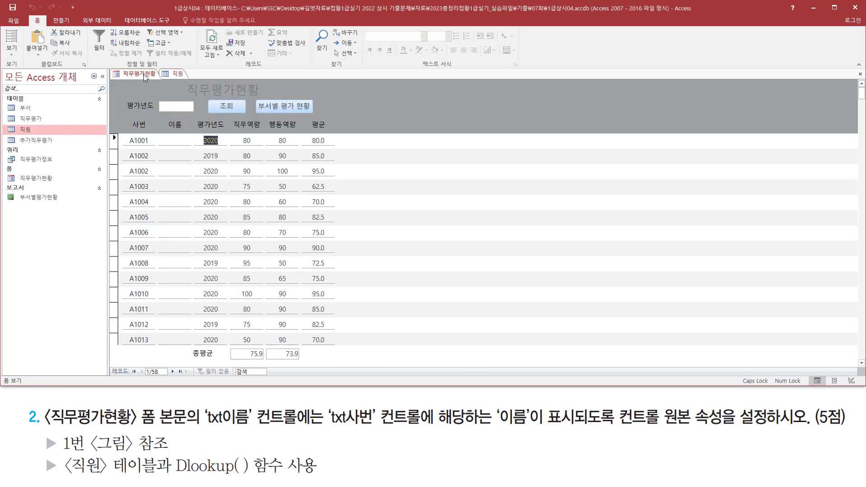
{"action": "key", "text": "ctrl+shift+d"}
{"action": "left_click_drag", "start_coordinate": [165, 135], "coordinate": [184, 347]}
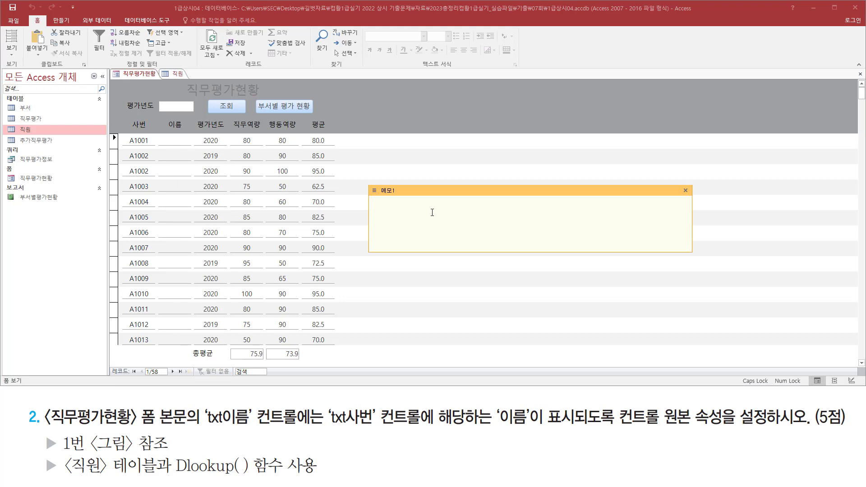
{"action": "type", "text": "DLOOKUP( 인"}
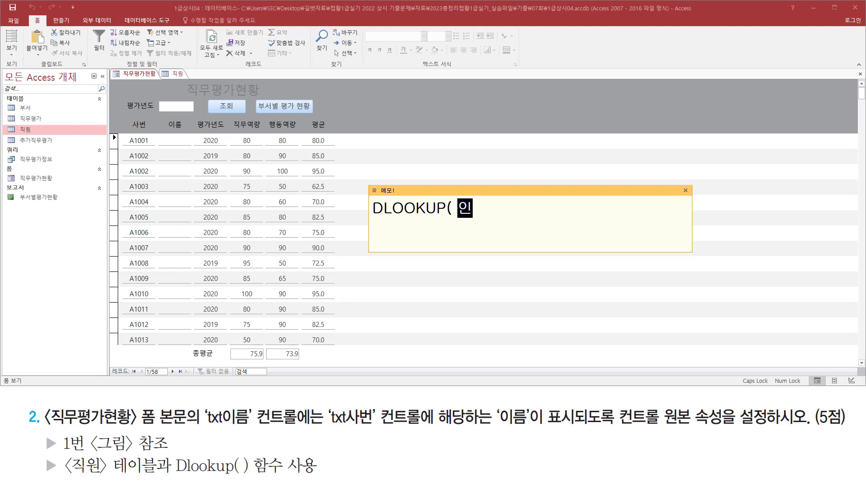
{"action": "type", "text": "수 , ㄷ도메인"}
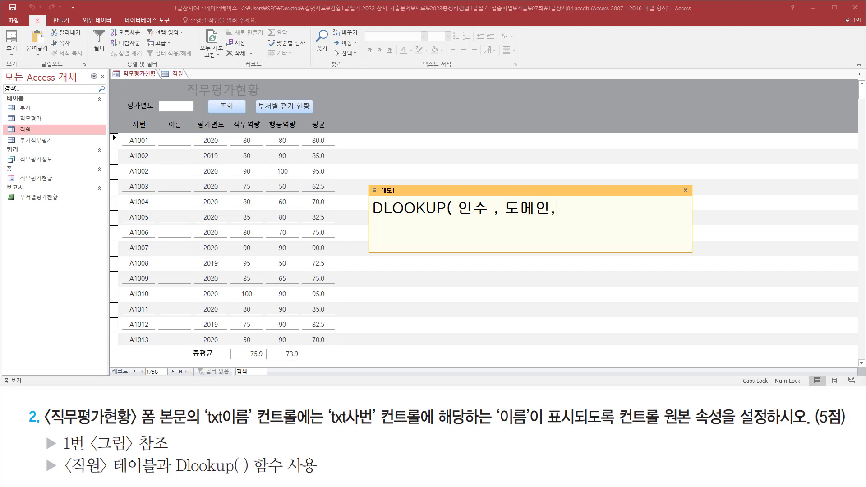
{"action": "type", "text": " , 조건"}
{"action": "left_click_drag", "start_coordinate": [64, 456], "coordinate": [159, 478]}
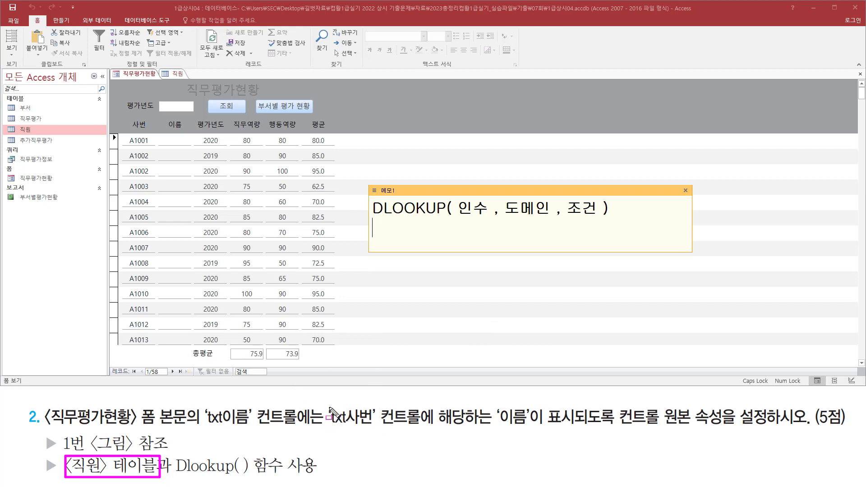
{"action": "left_click_drag", "start_coordinate": [327, 404], "coordinate": [379, 431]}
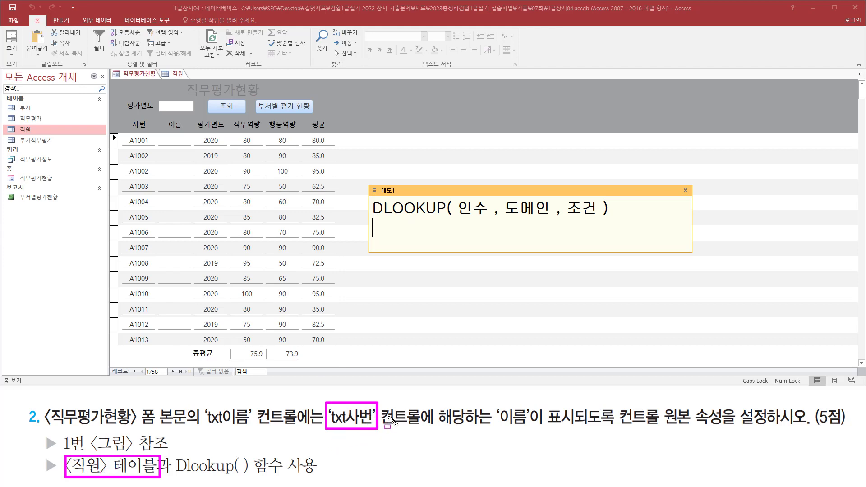
{"action": "key", "text": "Escape"}
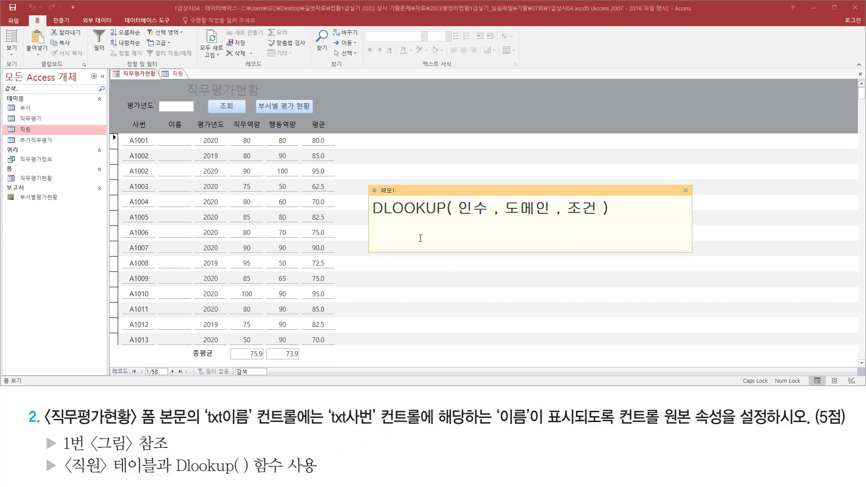
- Prefix the memo's syntax line with an equals sign, write =DLOOKUP( "이름" , "직원" , "TXT사번 = 사번" ) below it, and widen the note
{"action": "left_click", "coordinate": [389, 227]}
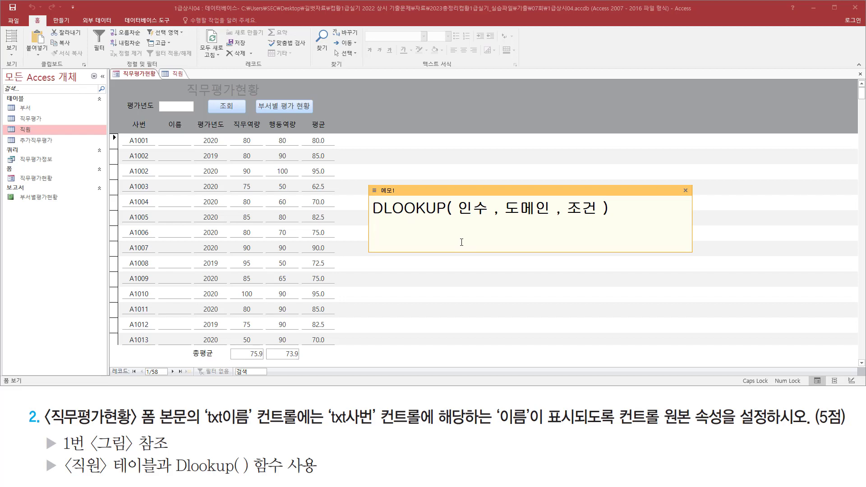
{"action": "type", "text": "="}
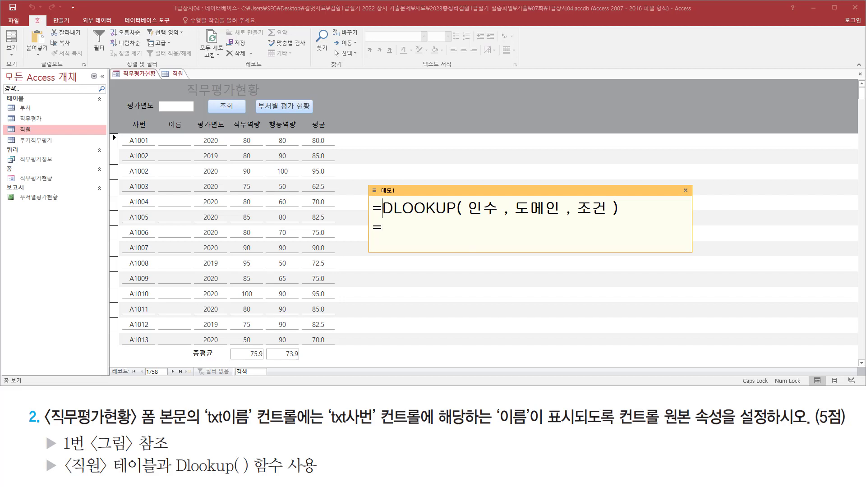
{"action": "type", "text": "ㅇ"}
{"action": "key", "text": "BackSpace"}
{"action": "type", "text": "DLOOKUP"}
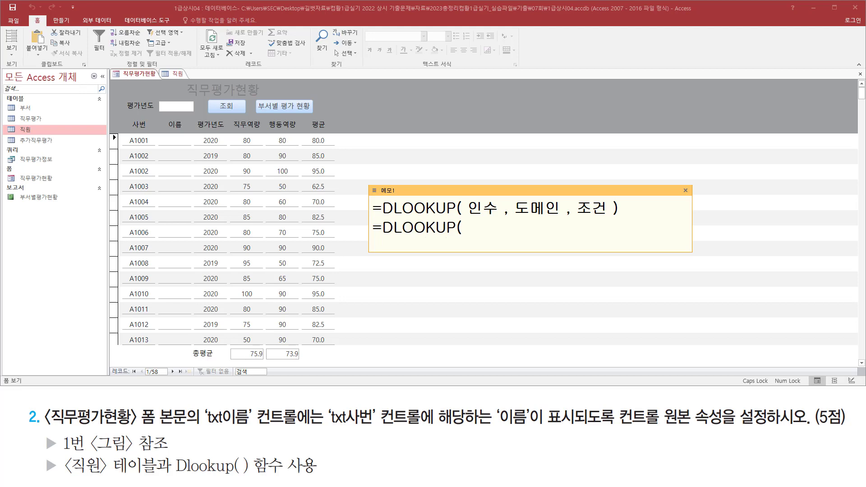
{"action": "type", "text": "( \"이름\" , \"직원\" ,"}
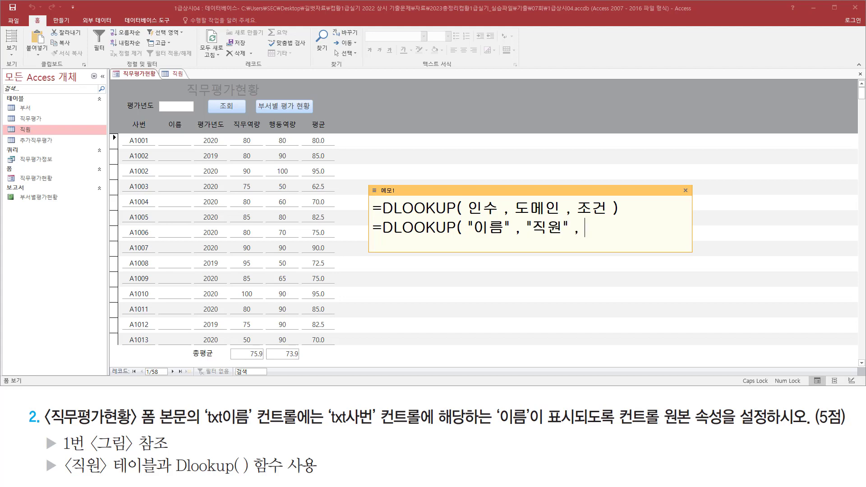
{"action": "type", "text": "\"TXT사버"}
{"action": "type", "text": " = "}
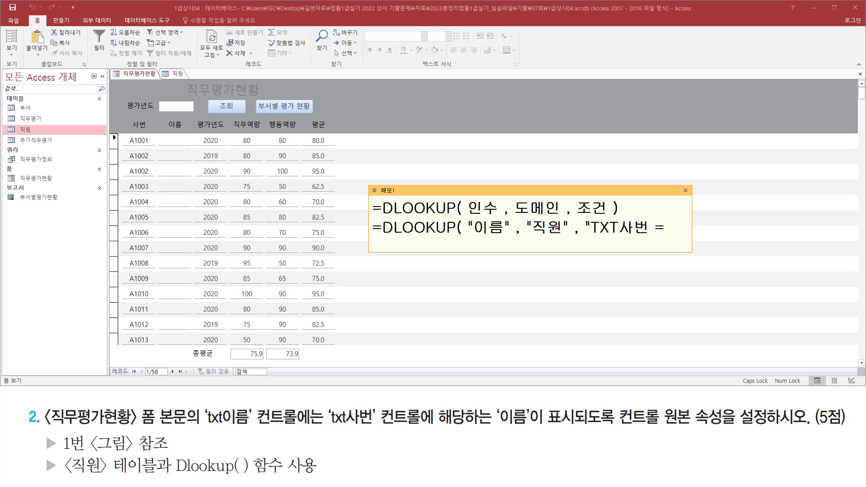
{"action": "type", "text": "사버"}
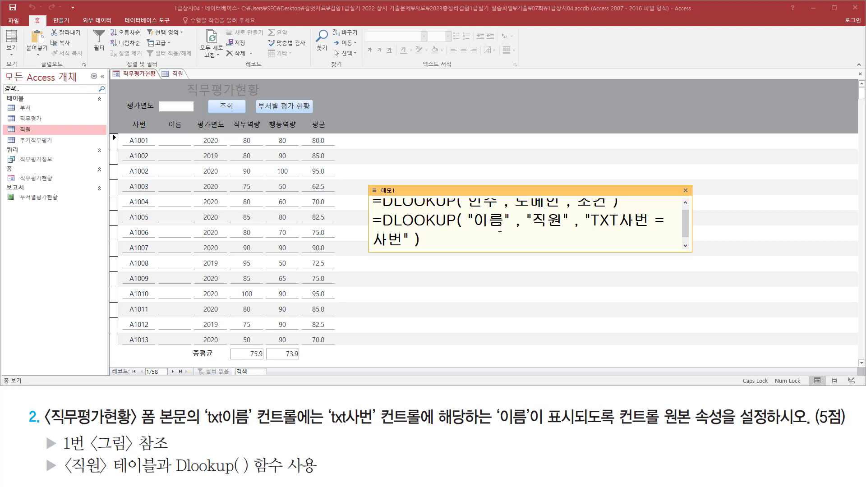
{"action": "left_click_drag", "start_coordinate": [692, 222], "coordinate": [746, 221]}
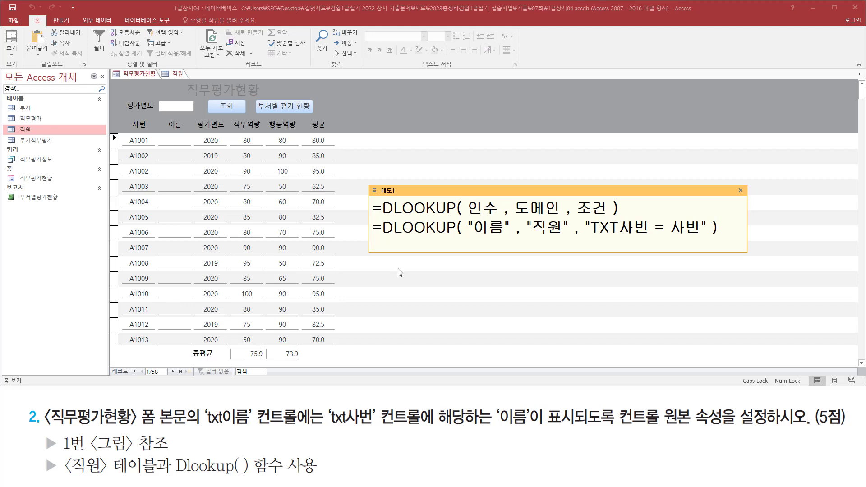
- Switch the 직무평가현황 form to Design View and open the properties of the txt이름 text box in the detail section
{"action": "left_click", "coordinate": [144, 75]}
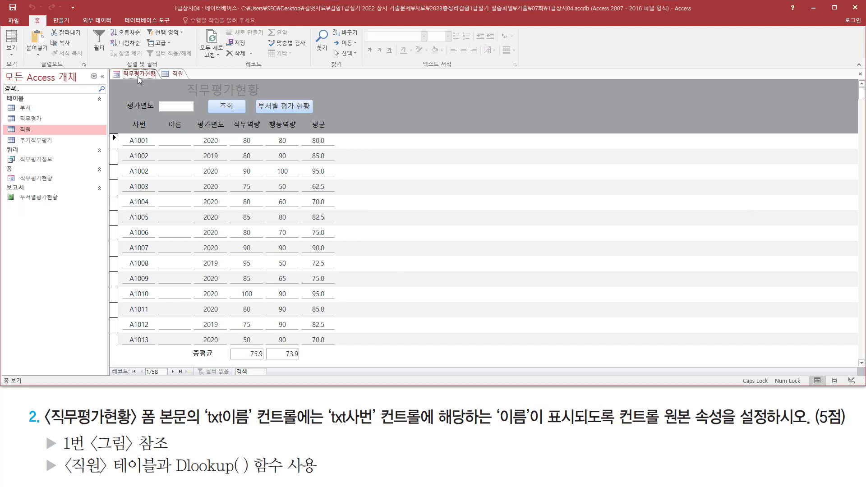
{"action": "right_click", "coordinate": [139, 80]}
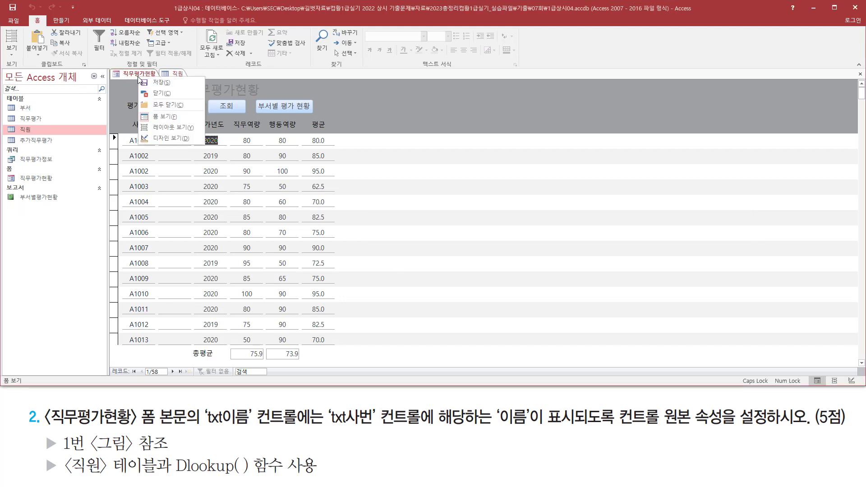
{"action": "left_click", "coordinate": [158, 139]}
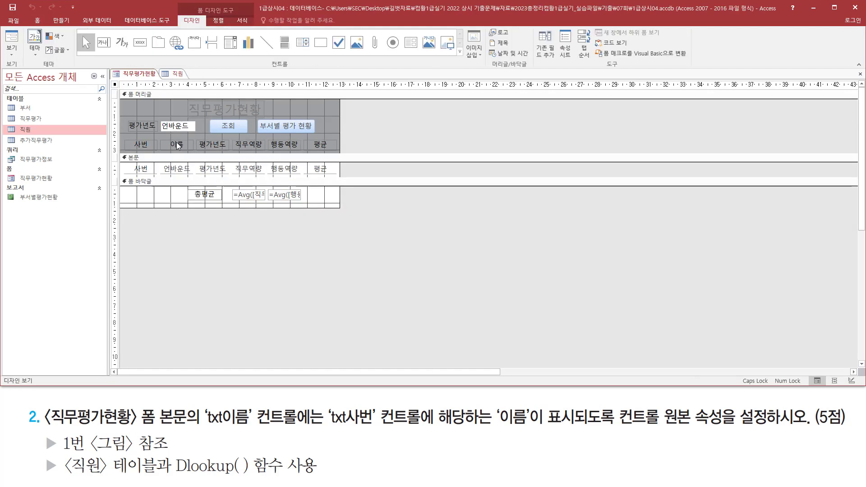
{"action": "left_click", "coordinate": [177, 170]}
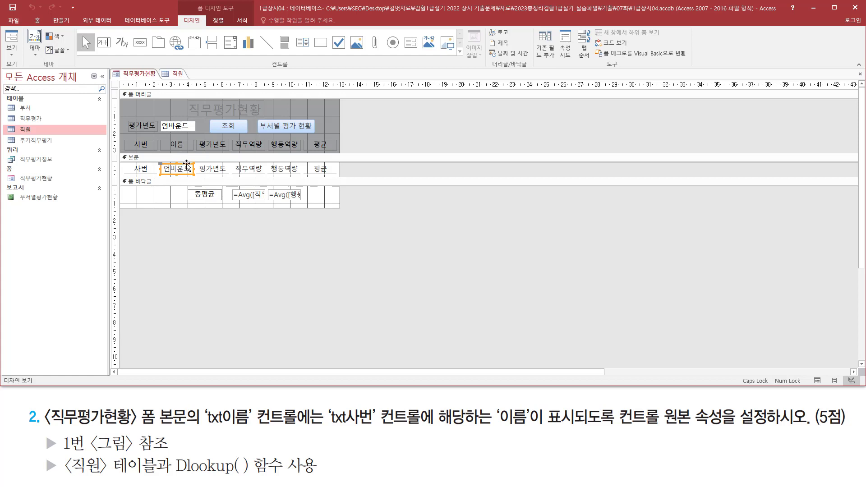
{"action": "double_click", "coordinate": [187, 165]}
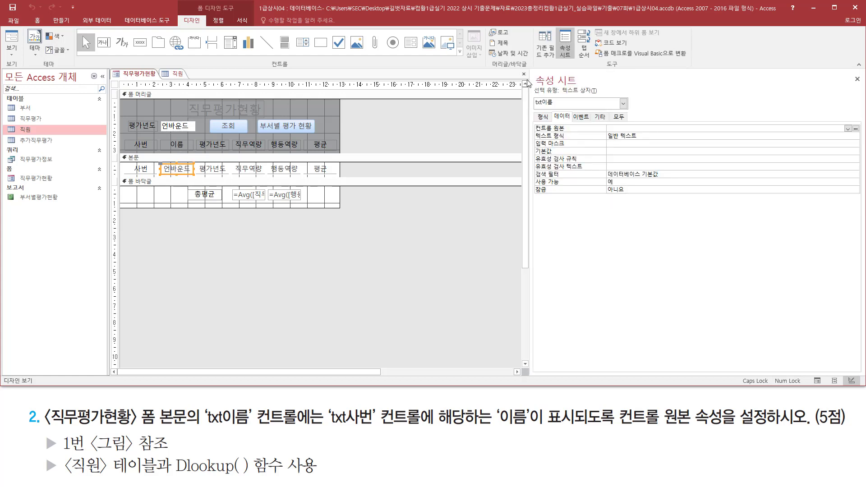
- Set the control source of txt이름 to =DLOOKUP( "이름" , "직원" , "TXT사번 = 사번" )
{"action": "left_click_drag", "start_coordinate": [532, 71], "coordinate": [864, 255]}
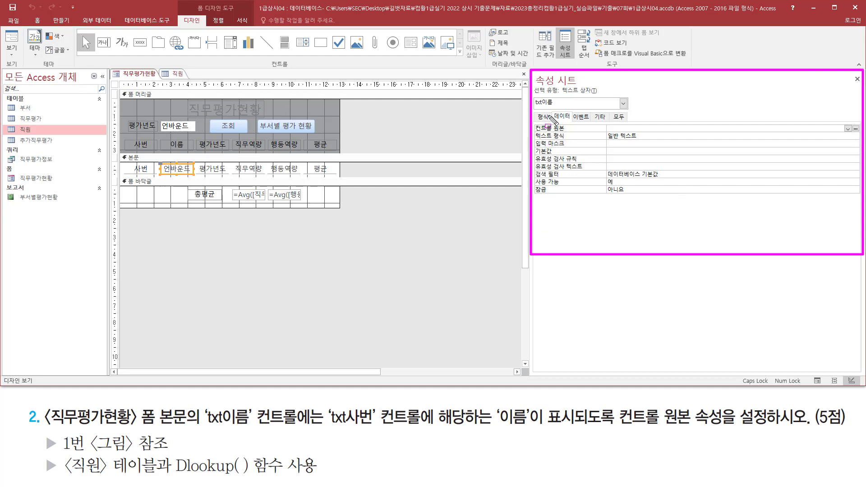
{"action": "mouse_move", "coordinate": [552, 109]}
{"action": "left_mouse_down"}
{"action": "mouse_move", "coordinate": [587, 138]}
{"action": "mouse_move", "coordinate": [575, 132]}
{"action": "left_mouse_up"}
{"action": "key", "text": "Escape"}
{"action": "left_click", "coordinate": [622, 129]}
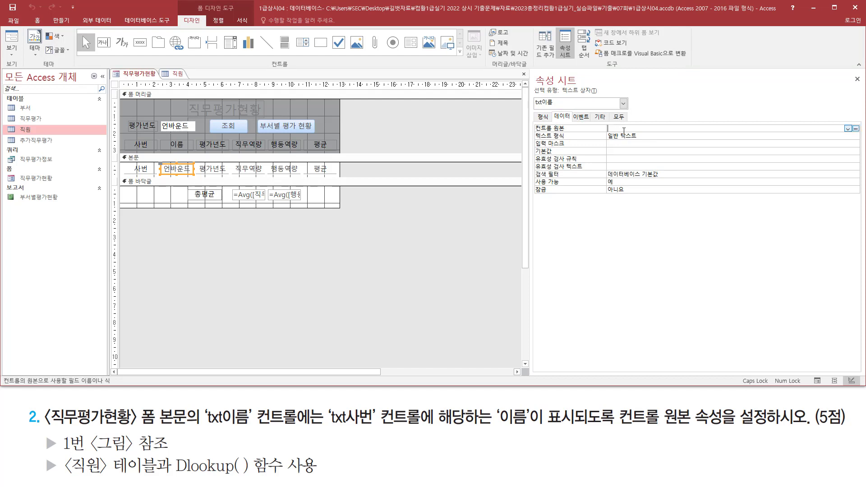
{"action": "type", "text": "=DLOOKUP( \"이름\" , \"직원\" , \"TXT사번 = 사번\" )"}
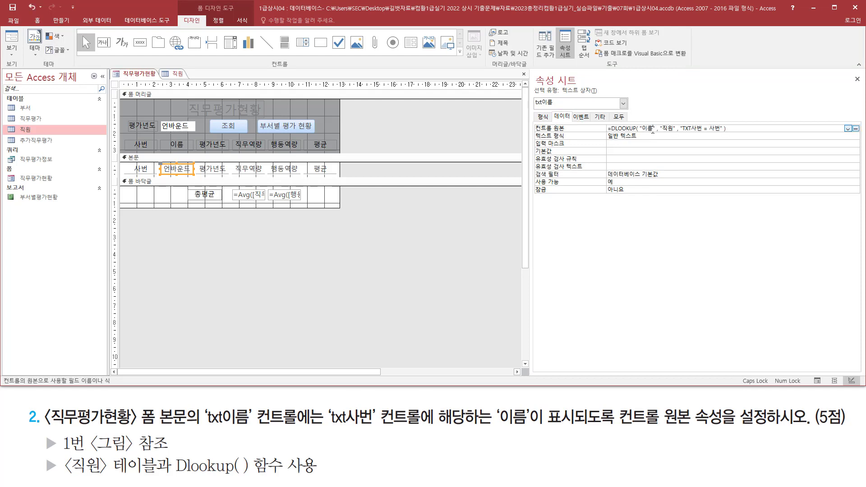
{"action": "key", "text": "Return"}
{"action": "left_click", "coordinate": [626, 129]}
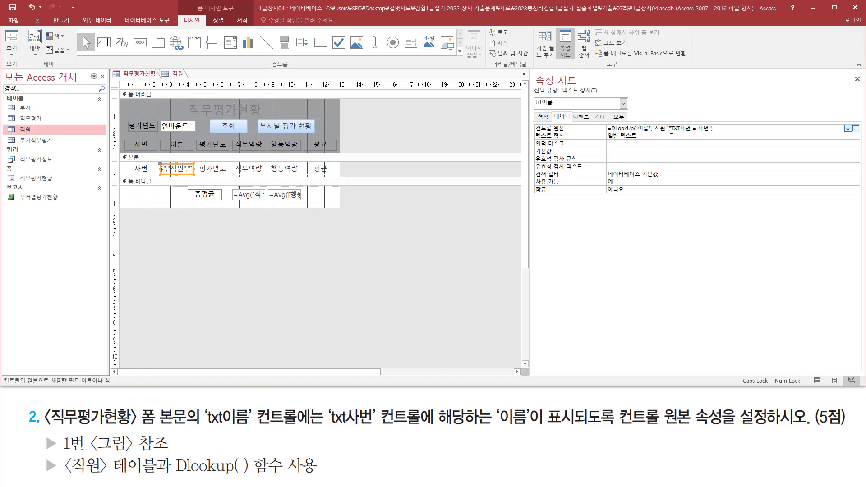
- Preview the form in Form View and check its 이름 column against the reference picture and the DLOOKUP expression in the memo
{"action": "left_click", "coordinate": [10, 40]}
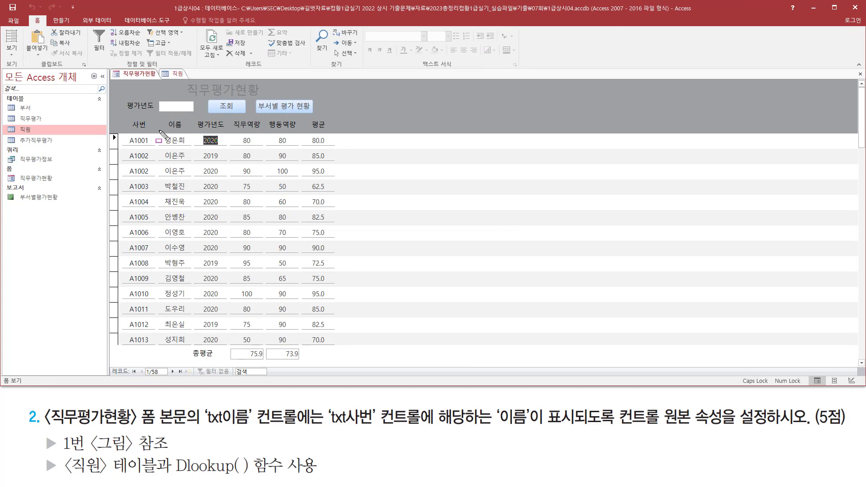
{"action": "mouse_move", "coordinate": [160, 131]}
{"action": "left_mouse_down"}
{"action": "mouse_move", "coordinate": [192, 363]}
{"action": "mouse_move", "coordinate": [192, 353]}
{"action": "left_mouse_up"}
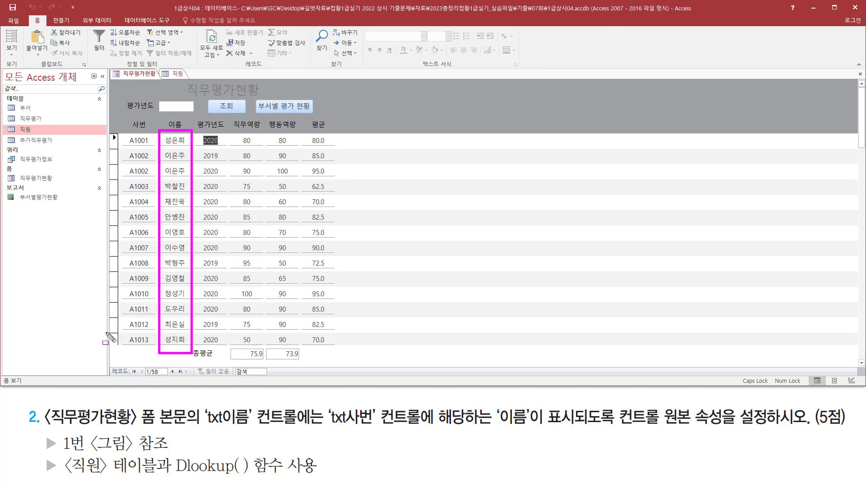
{"action": "left_click_drag", "start_coordinate": [61, 453], "coordinate": [172, 454]}
{"action": "key", "text": "Escape"}
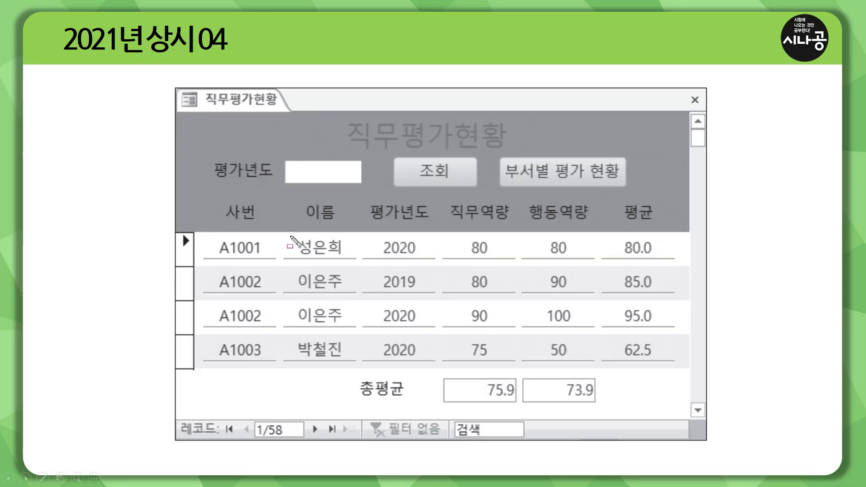
{"action": "mouse_move", "coordinate": [293, 233]}
{"action": "left_mouse_down"}
{"action": "mouse_move", "coordinate": [294, 305]}
{"action": "mouse_move", "coordinate": [354, 283]}
{"action": "mouse_move", "coordinate": [346, 285]}
{"action": "mouse_move", "coordinate": [344, 365]}
{"action": "left_mouse_up"}
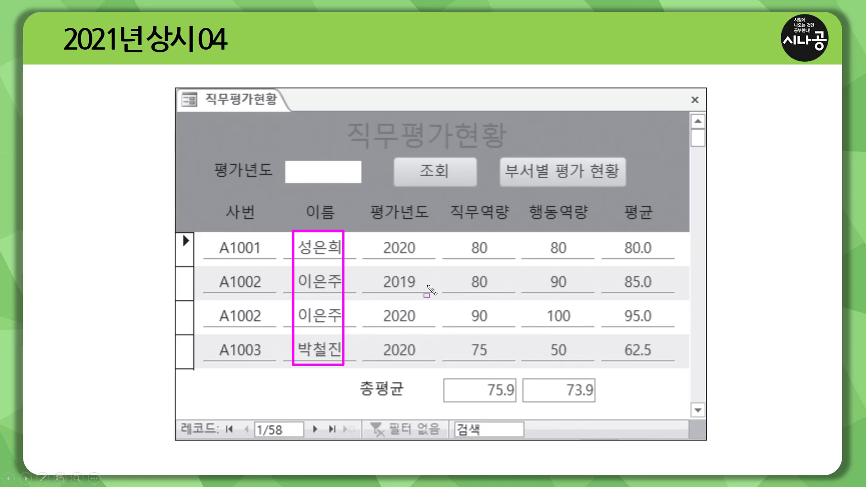
{"action": "key", "text": "Escape"}
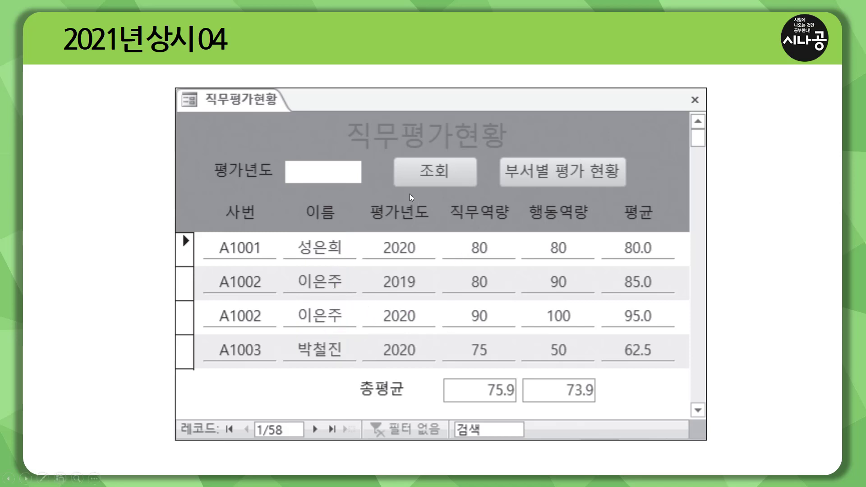
{"action": "key", "text": "Escape"}
{"action": "mouse_move", "coordinate": [162, 133]}
{"action": "left_mouse_down"}
{"action": "mouse_move", "coordinate": [191, 150]}
{"action": "mouse_move", "coordinate": [191, 194]}
{"action": "left_mouse_up"}
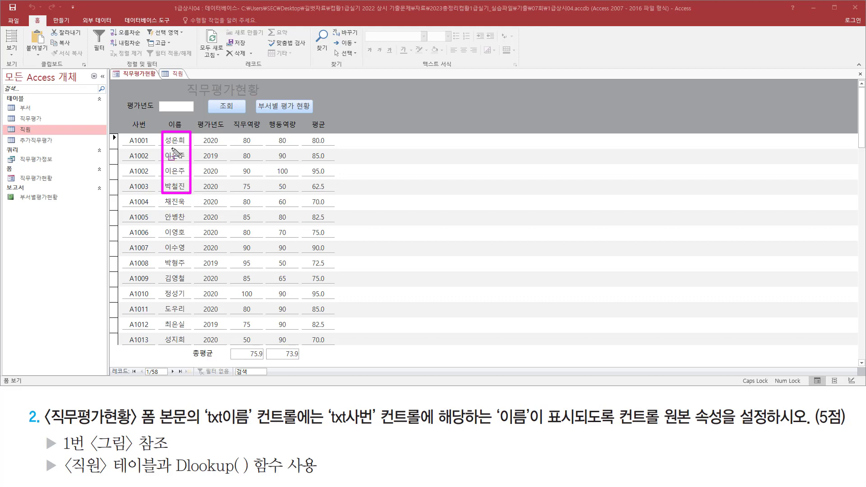
{"action": "left_click_drag", "start_coordinate": [162, 195], "coordinate": [190, 352]}
{"action": "key", "text": "Escape"}
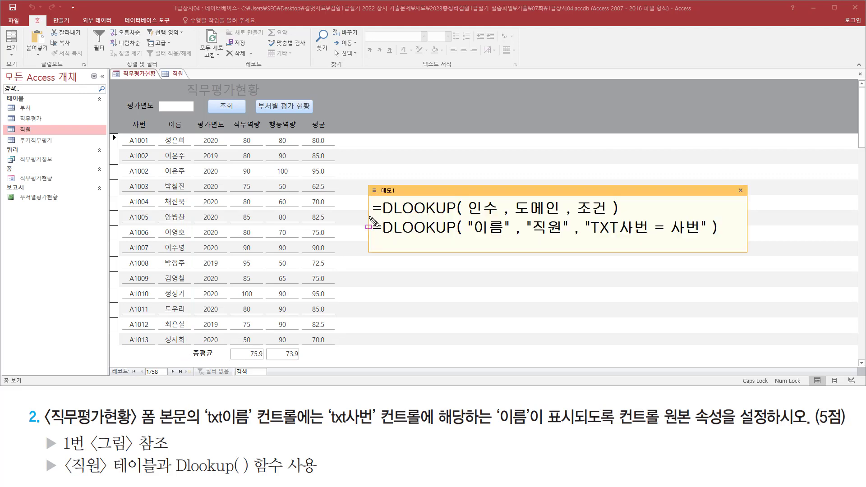
{"action": "left_click_drag", "start_coordinate": [368, 215], "coordinate": [730, 242]}
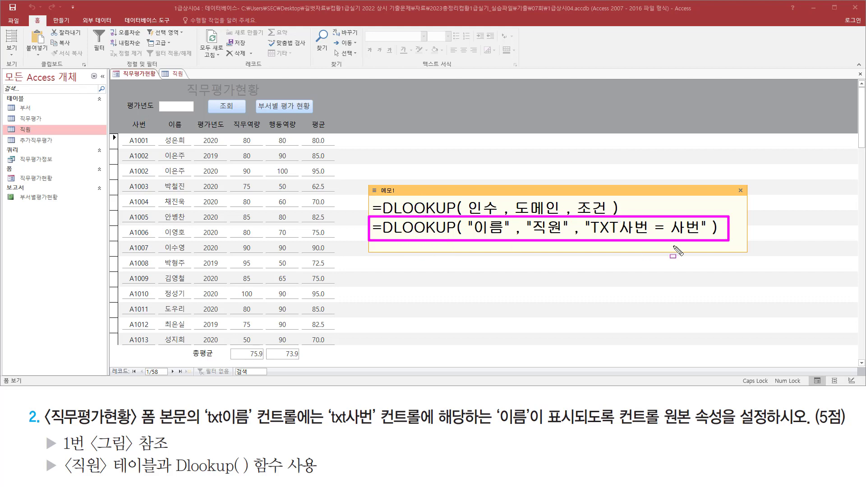
{"action": "key", "text": "Escape"}
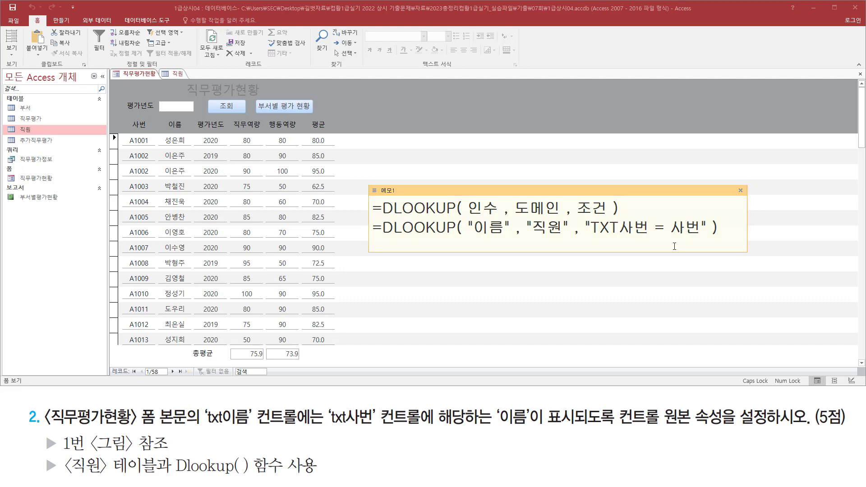
- Dismiss the memo note and close the 직무평가현황 form, saving its design changes
{"action": "left_click", "coordinate": [576, 197]}
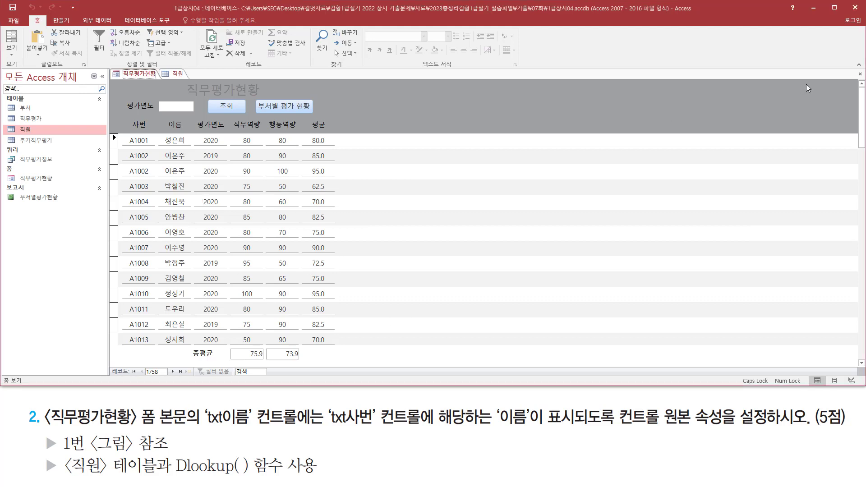
{"action": "left_click", "coordinate": [861, 74]}
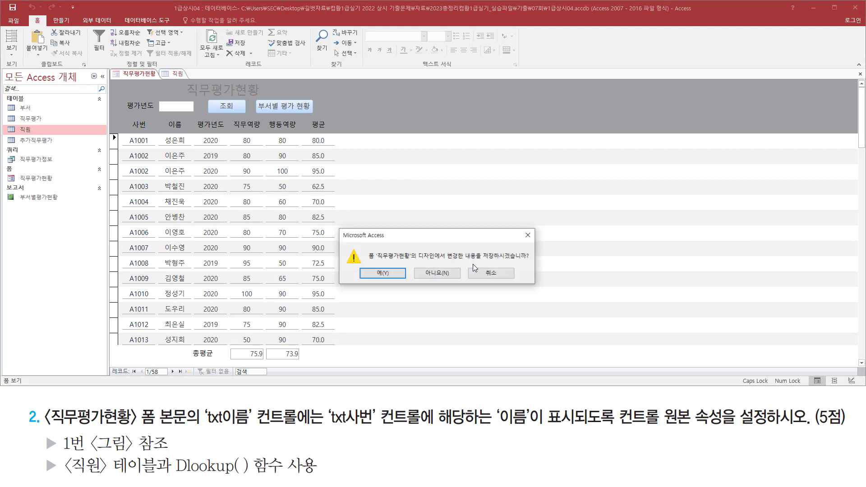
{"action": "left_click", "coordinate": [383, 273]}
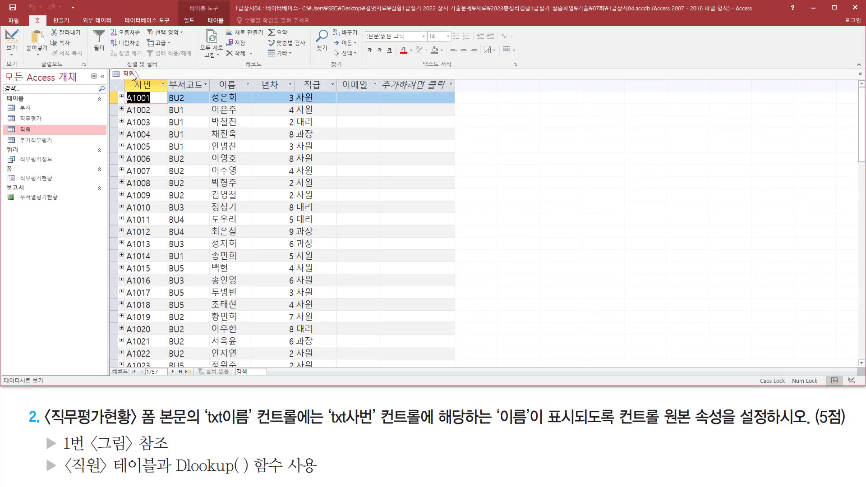
- Close the 직원 table and open the 직무평가현황 form in Form View
{"action": "left_click", "coordinate": [135, 85]}
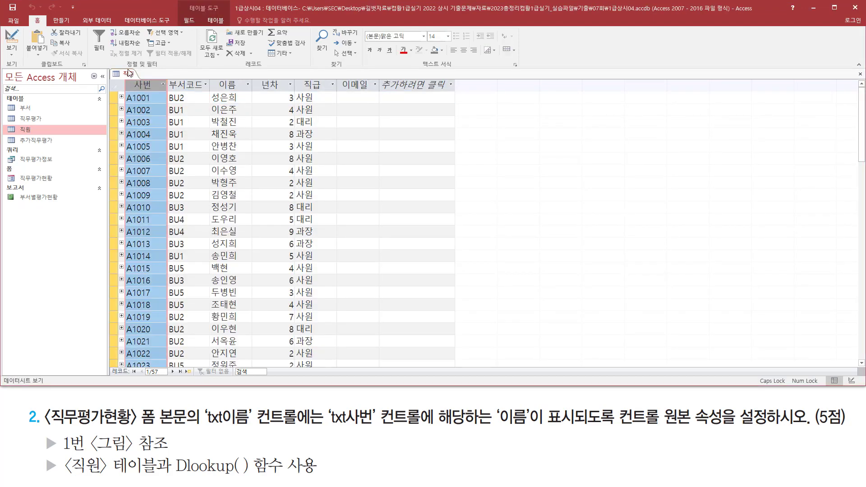
{"action": "left_click", "coordinate": [861, 74]}
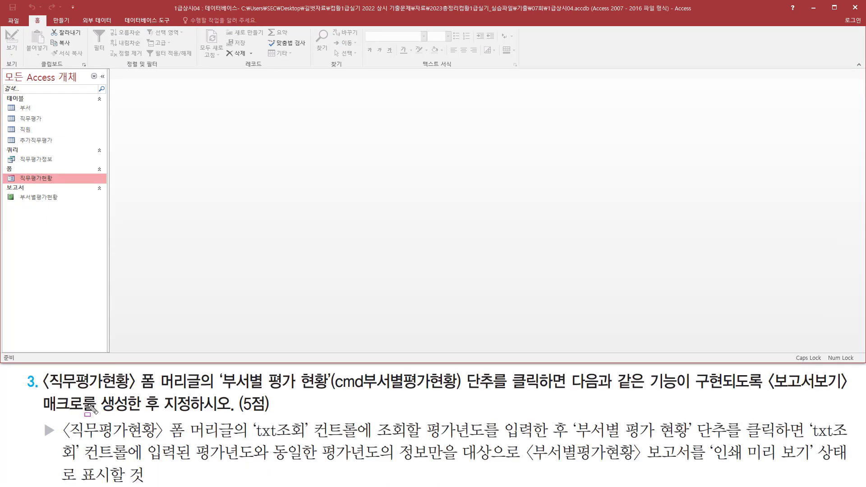
{"action": "mouse_move", "coordinate": [40, 382]}
{"action": "left_mouse_down"}
{"action": "mouse_move", "coordinate": [74, 392]}
{"action": "mouse_move", "coordinate": [155, 391]}
{"action": "left_mouse_up"}
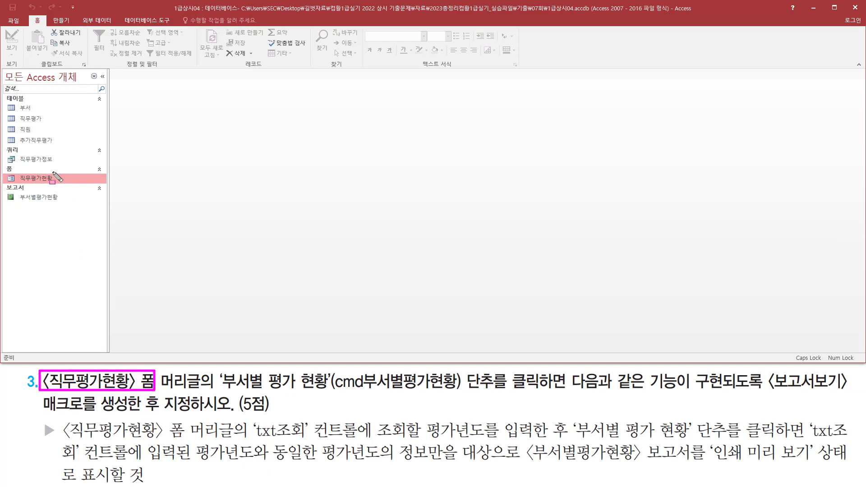
{"action": "left_click_drag", "start_coordinate": [20, 169], "coordinate": [57, 185]}
{"action": "key", "text": "Escape"}
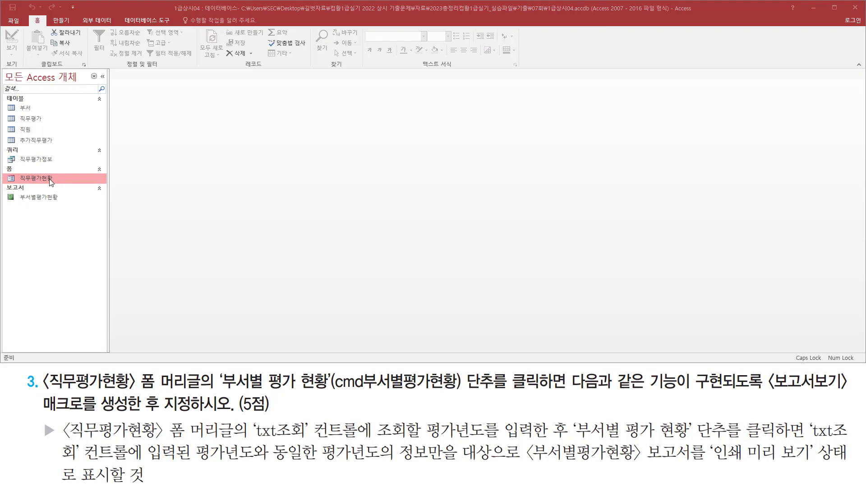
{"action": "double_click", "coordinate": [51, 182]}
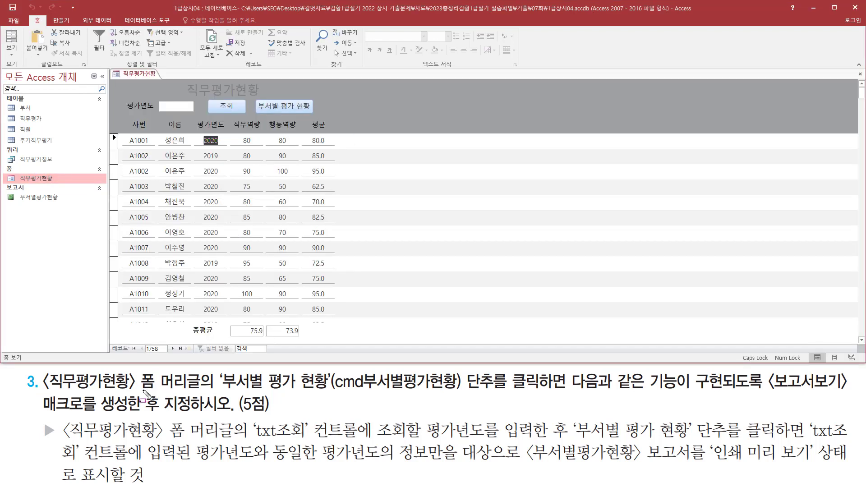
- Review the task 3 macro instructions alongside the 평가년도 input box, 부서별 평가 현황 button and 평가년도 column on the form
{"action": "mouse_move", "coordinate": [142, 391]}
{"action": "left_mouse_down"}
{"action": "mouse_move", "coordinate": [195, 390]}
{"action": "mouse_move", "coordinate": [204, 371]}
{"action": "mouse_move", "coordinate": [255, 391]}
{"action": "mouse_move", "coordinate": [328, 392]}
{"action": "left_mouse_up"}
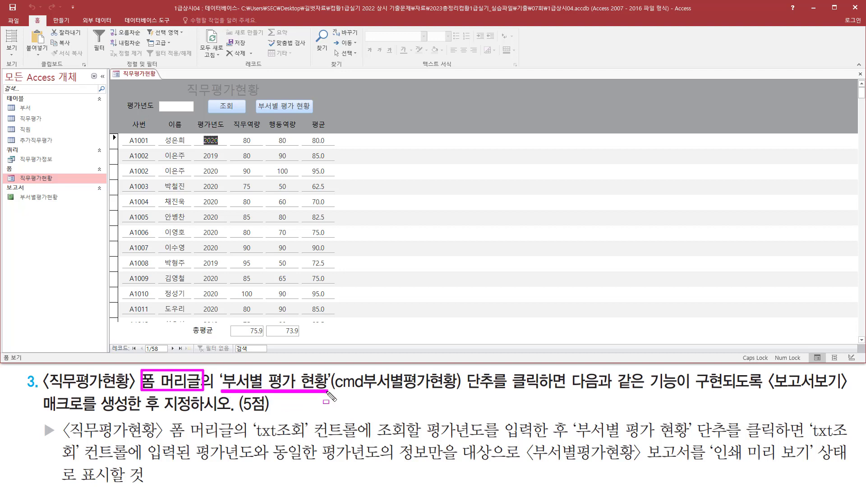
{"action": "left_click_drag", "start_coordinate": [463, 394], "coordinate": [543, 394]}
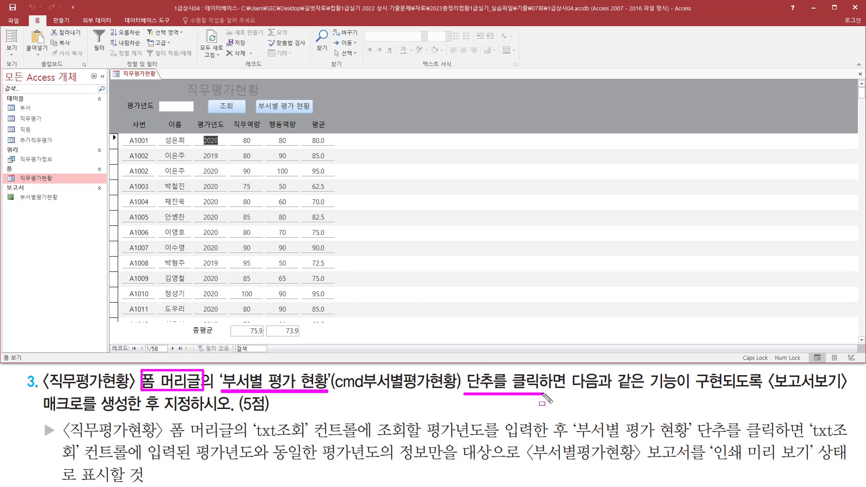
{"action": "left_click_drag", "start_coordinate": [253, 97], "coordinate": [316, 118]}
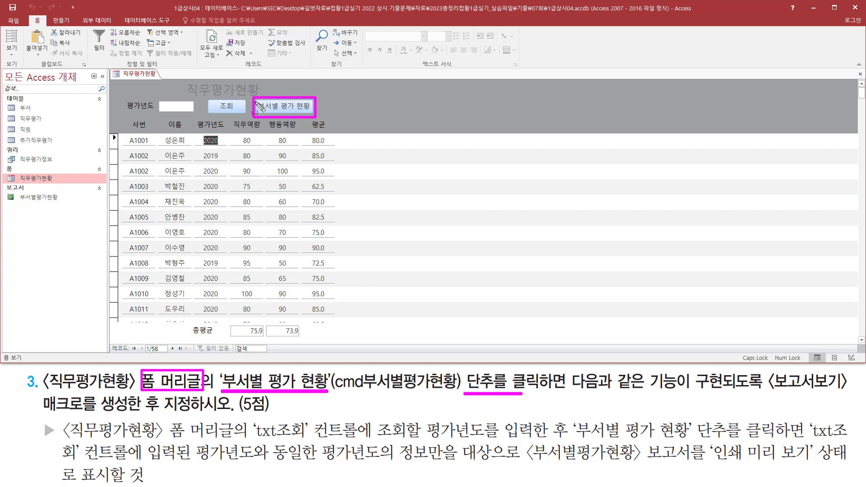
{"action": "mouse_move", "coordinate": [509, 370]}
{"action": "left_mouse_down"}
{"action": "mouse_move", "coordinate": [570, 404]}
{"action": "mouse_move", "coordinate": [564, 397]}
{"action": "left_mouse_up"}
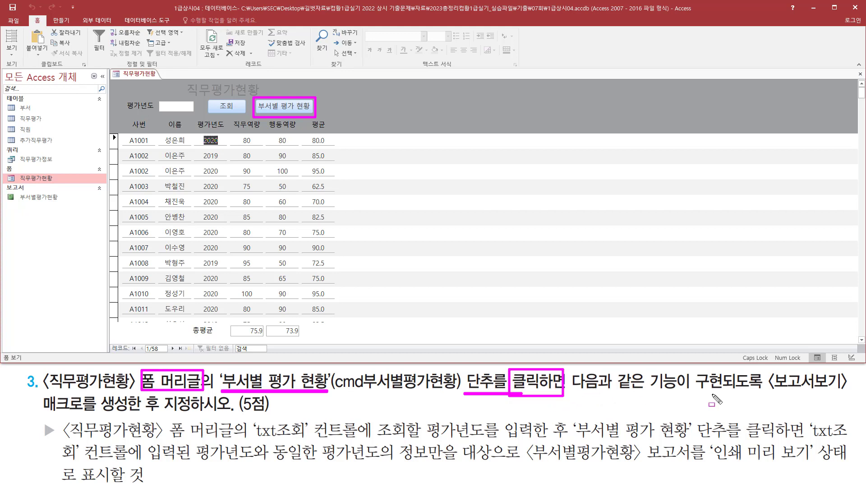
{"action": "left_click_drag", "start_coordinate": [769, 391], "coordinate": [843, 391]}
{"action": "left_click_drag", "start_coordinate": [41, 411], "coordinate": [239, 412]}
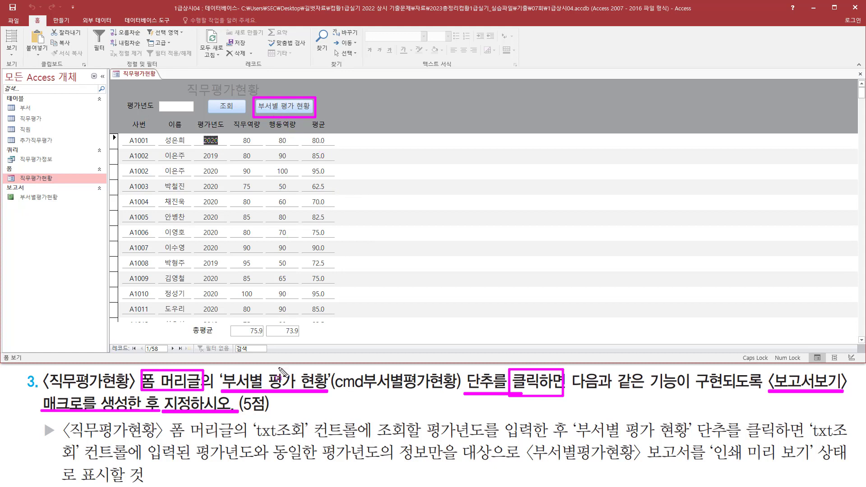
{"action": "left_click_drag", "start_coordinate": [64, 439], "coordinate": [361, 445]}
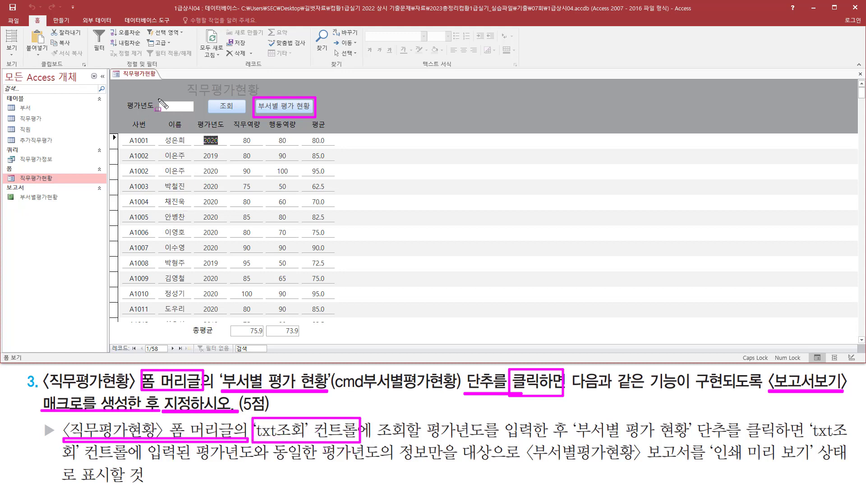
{"action": "left_click_drag", "start_coordinate": [159, 98], "coordinate": [194, 116]}
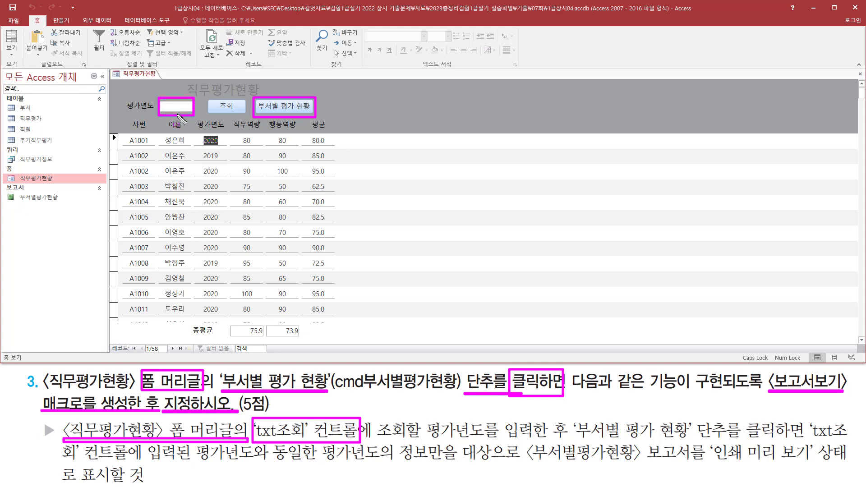
{"action": "left_click_drag", "start_coordinate": [376, 449], "coordinate": [845, 438]}
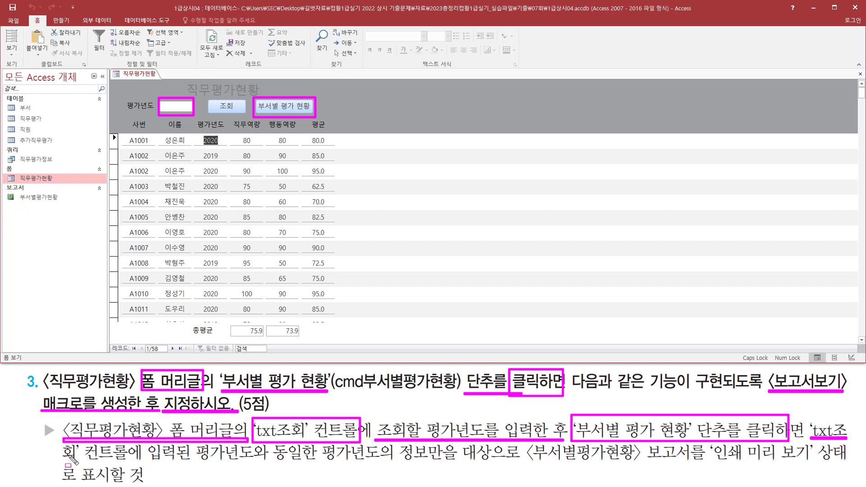
{"action": "left_click_drag", "start_coordinate": [58, 460], "coordinate": [450, 466]}
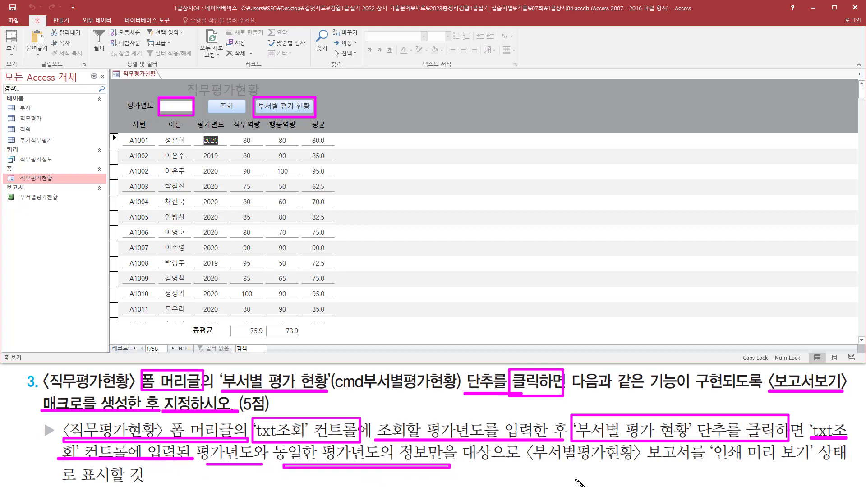
{"action": "left_click_drag", "start_coordinate": [532, 464], "coordinate": [817, 463]}
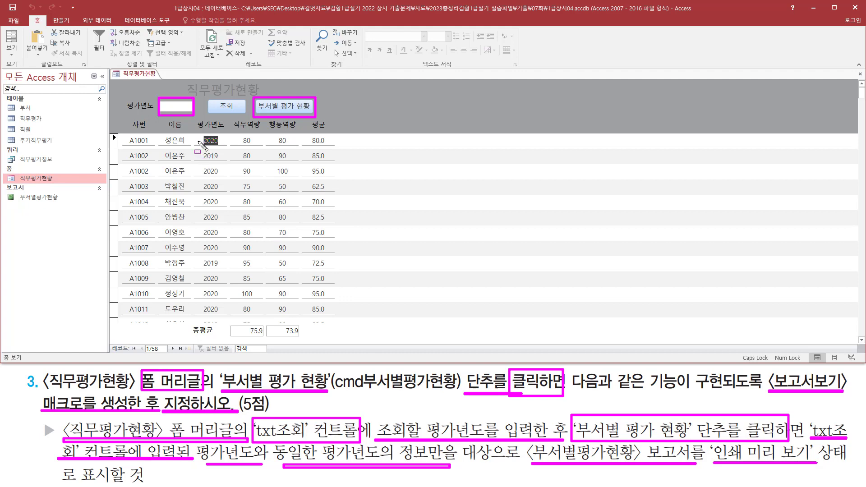
{"action": "mouse_move", "coordinate": [199, 135]}
{"action": "left_mouse_down"}
{"action": "mouse_move", "coordinate": [222, 148]}
{"action": "mouse_move", "coordinate": [226, 171]}
{"action": "mouse_move", "coordinate": [223, 318]}
{"action": "left_mouse_up"}
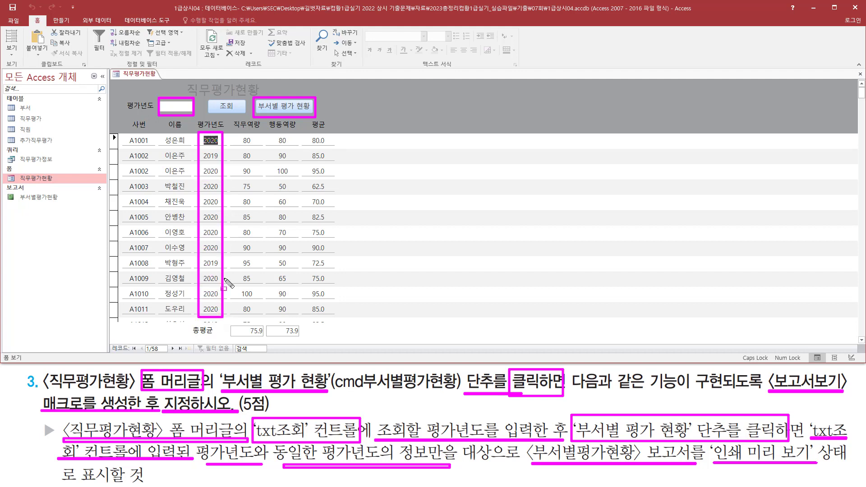
{"action": "key", "text": "Escape"}
{"action": "left_click_drag", "start_coordinate": [162, 102], "coordinate": [190, 111]}
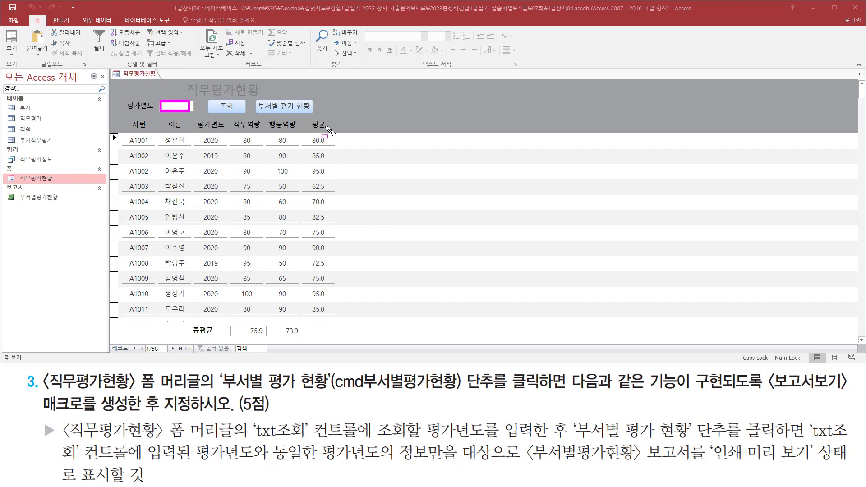
{"action": "left_click_drag", "start_coordinate": [256, 98], "coordinate": [316, 116]}
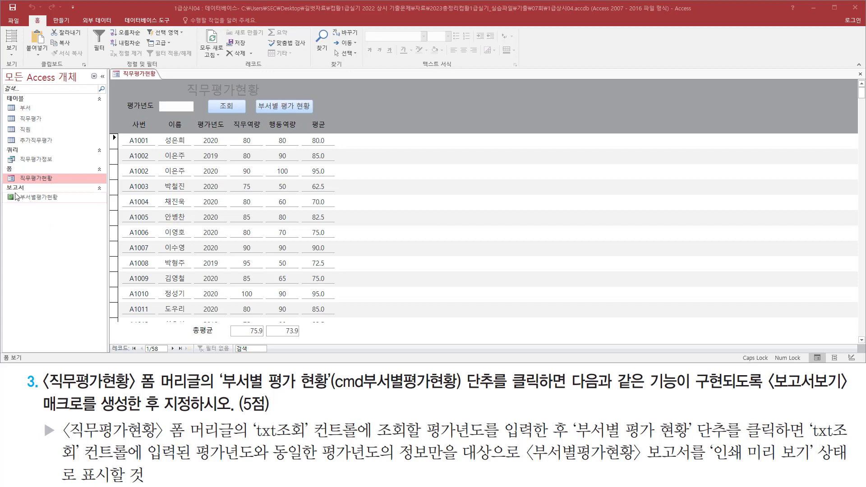
- Open the 부서별평가현황 report and compare its 평가년도 column with the year input box and 부서별 평가 현황 button on the form
{"action": "left_click_drag", "start_coordinate": [16, 198], "coordinate": [54, 202]}
{"action": "double_click", "coordinate": [49, 198]}
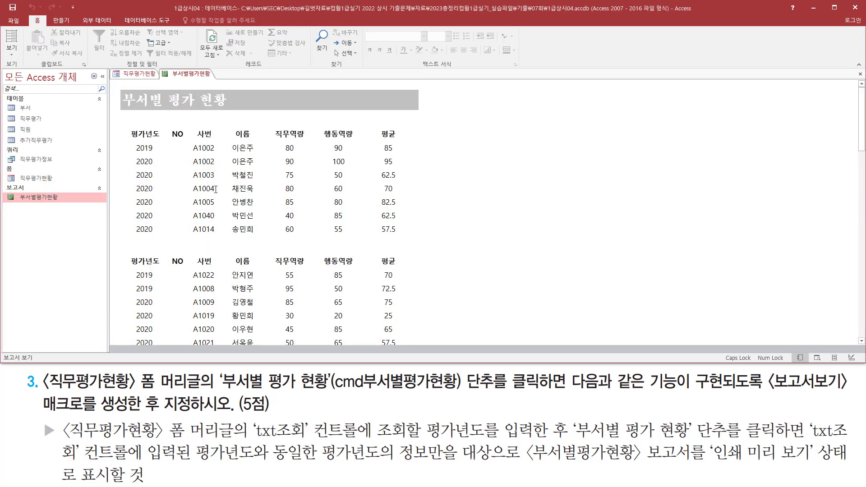
{"action": "key", "text": "ctrl+2"}
{"action": "left_click_drag", "start_coordinate": [130, 142], "coordinate": [161, 240]}
{"action": "left_click_drag", "start_coordinate": [133, 268], "coordinate": [157, 350]}
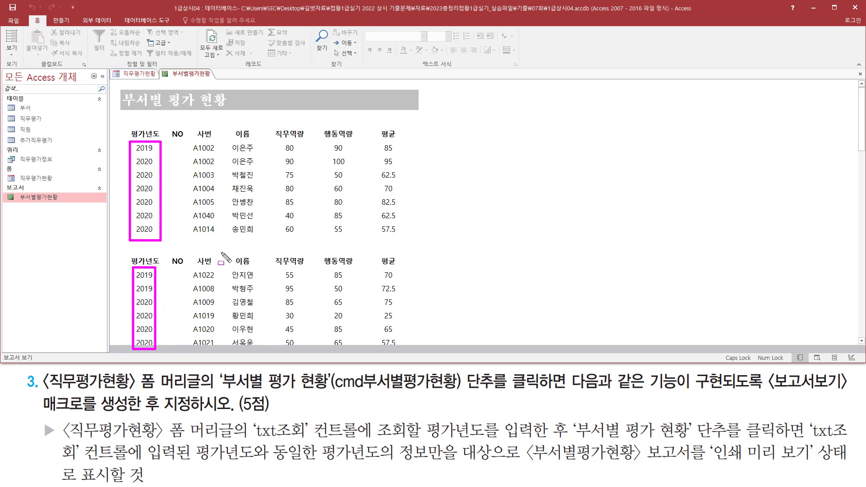
{"action": "key", "text": "Escape"}
{"action": "left_click", "coordinate": [140, 74]}
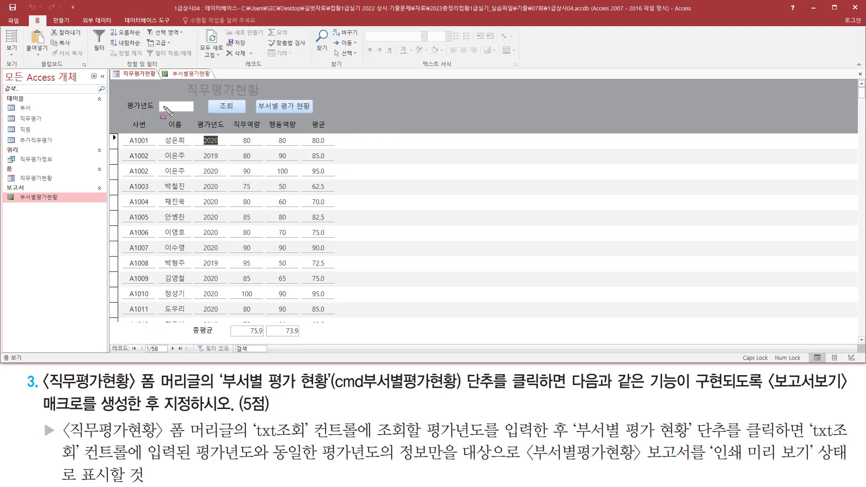
{"action": "left_click_drag", "start_coordinate": [160, 100], "coordinate": [199, 115]}
{"action": "key", "text": "Escape"}
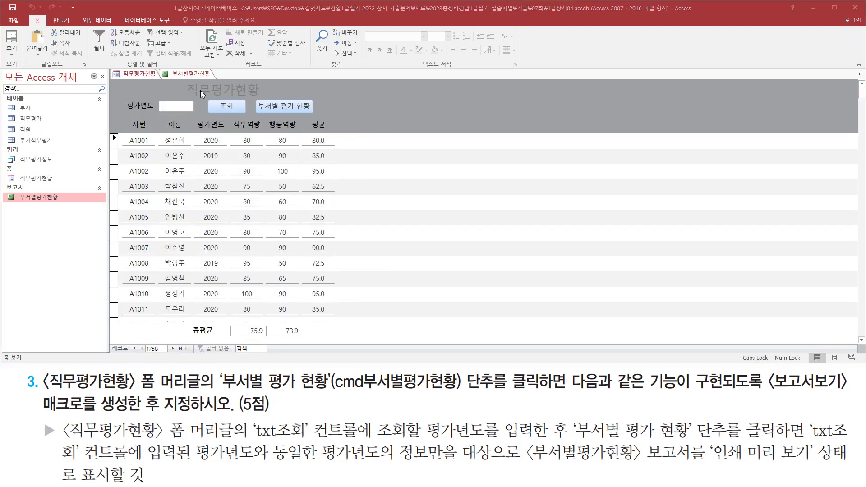
{"action": "left_click_drag", "start_coordinate": [257, 99], "coordinate": [313, 120]}
{"action": "key", "text": "Escape"}
{"action": "left_click", "coordinate": [192, 75]}
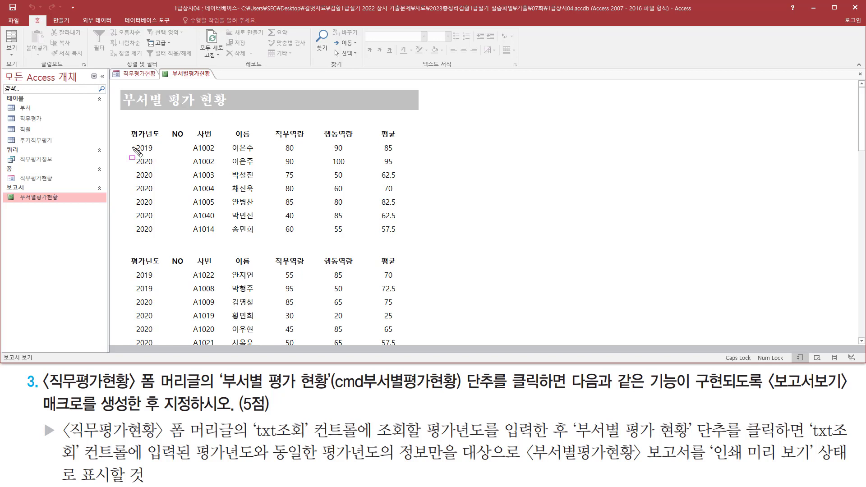
{"action": "mouse_move", "coordinate": [134, 139]}
{"action": "left_mouse_down"}
{"action": "mouse_move", "coordinate": [135, 186]}
{"action": "mouse_move", "coordinate": [156, 235]}
{"action": "left_mouse_up"}
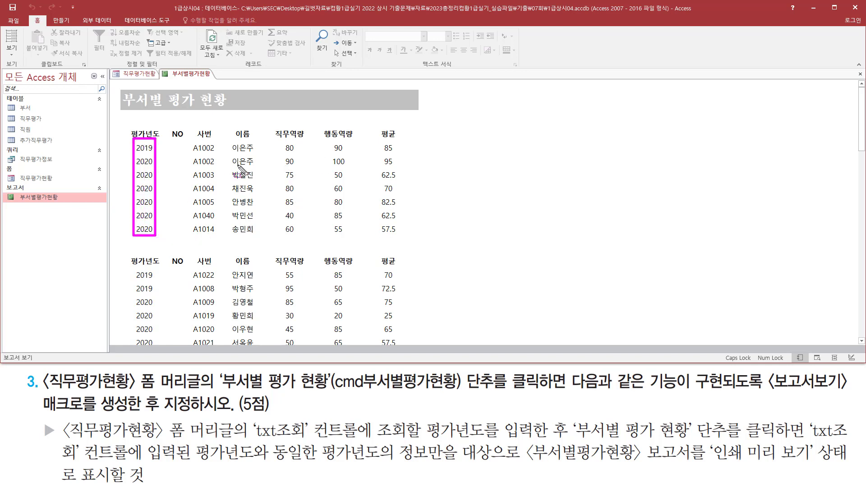
{"action": "key", "text": "Escape"}
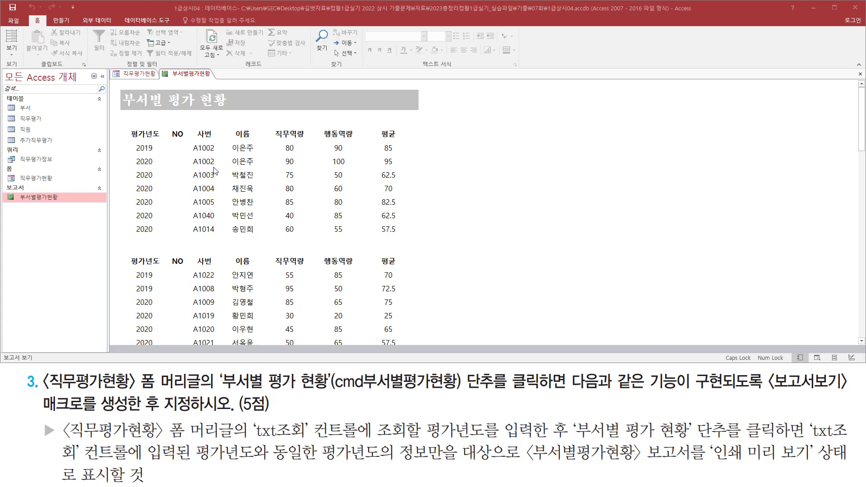
- Inspect the 평가년도 field in the 부서별평가현황 report's detail section in Design View against the form's year box, and close the report
{"action": "right_click", "coordinate": [192, 74]}
{"action": "left_click", "coordinate": [224, 136]}
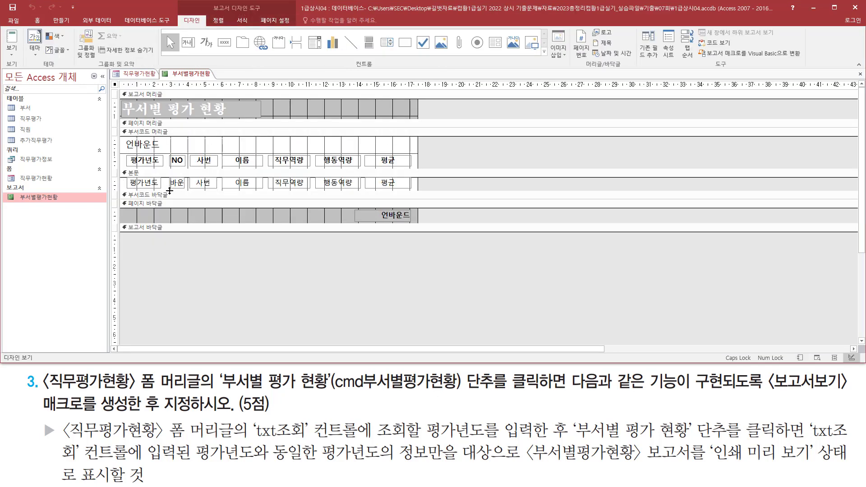
{"action": "left_click", "coordinate": [136, 183]}
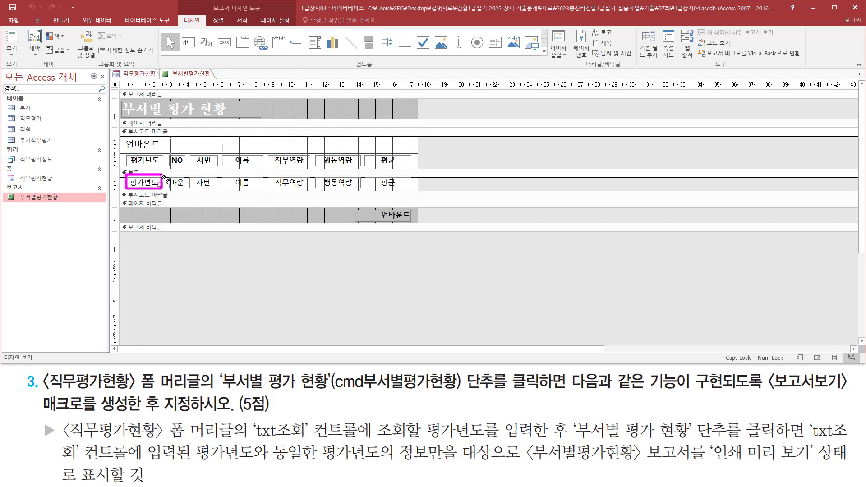
{"action": "left_click", "coordinate": [143, 74]}
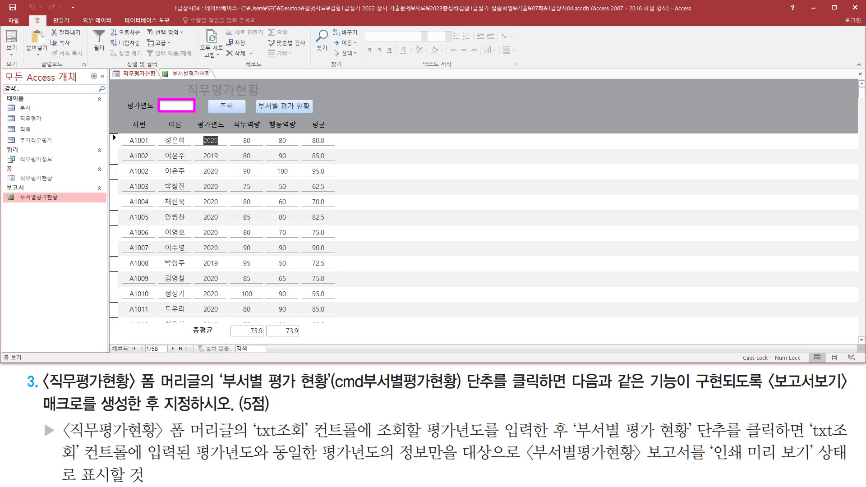
{"action": "left_click", "coordinate": [190, 73]}
{"action": "right_click", "coordinate": [189, 74]}
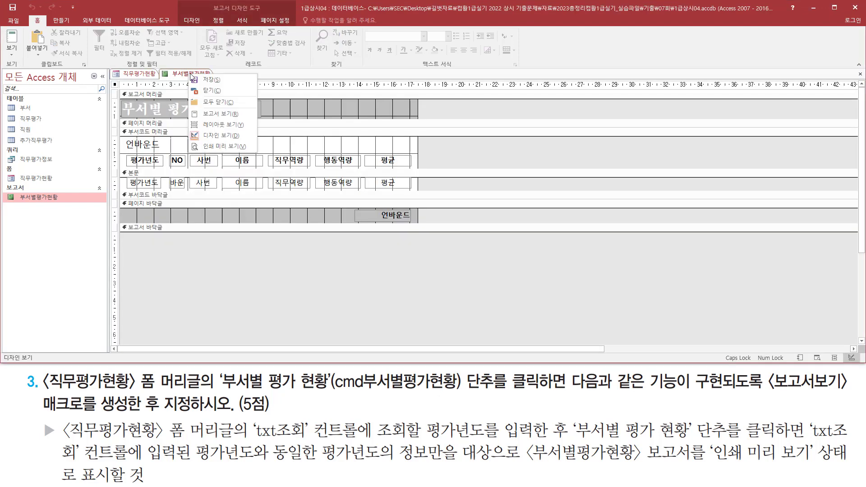
{"action": "left_click", "coordinate": [205, 91]}
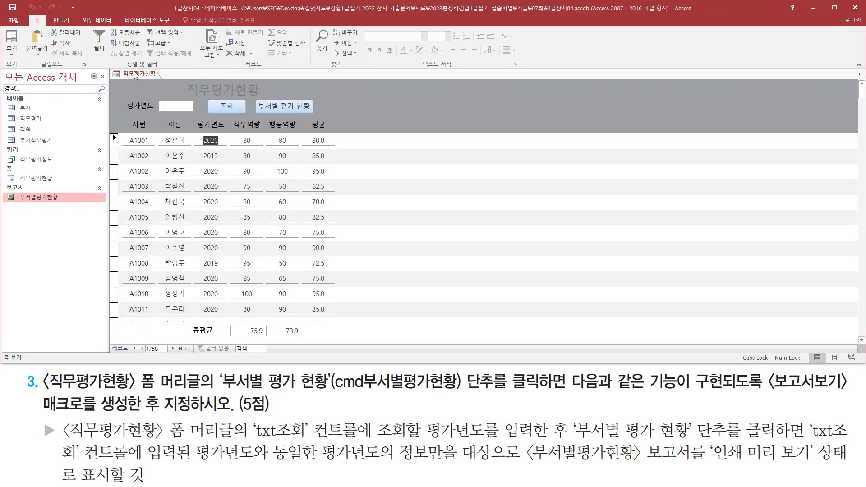
- Switch the 직무평가현황 form to Design View and create a new blank macro
{"action": "right_click", "coordinate": [139, 75]}
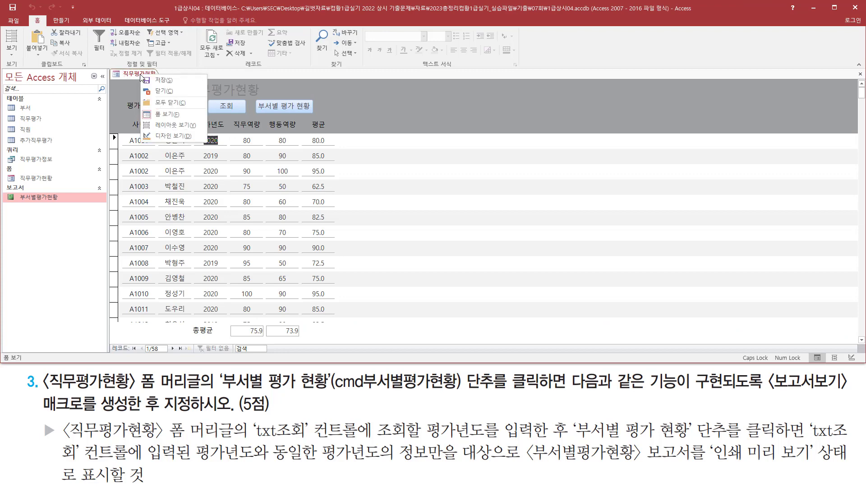
{"action": "left_click", "coordinate": [167, 135]}
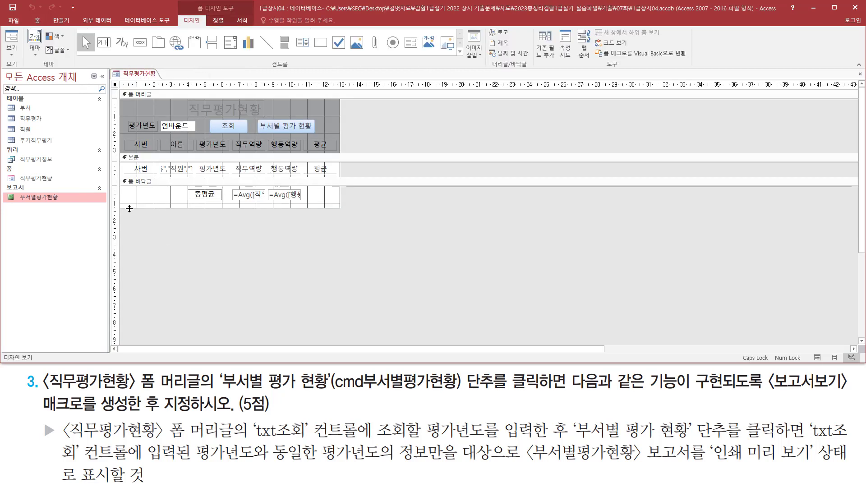
{"action": "left_click", "coordinate": [62, 21]}
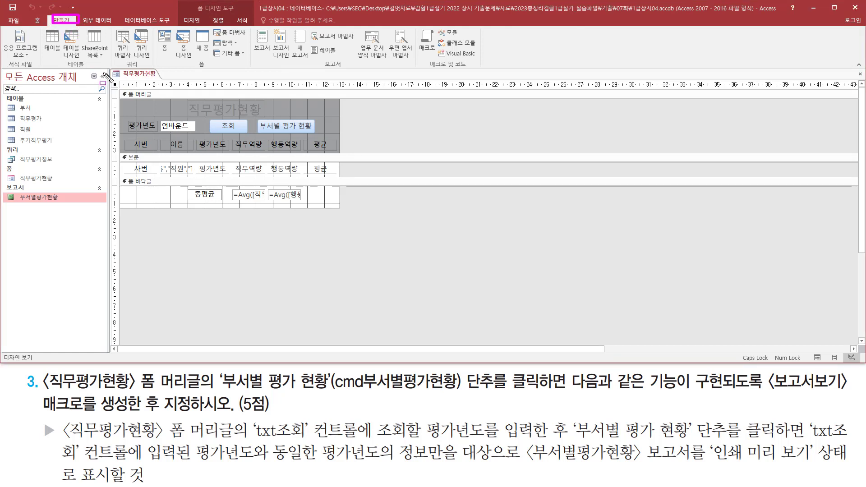
{"action": "mouse_move", "coordinate": [104, 74]}
{"action": "left_mouse_down"}
{"action": "mouse_move", "coordinate": [182, 146]}
{"action": "mouse_move", "coordinate": [304, 116]}
{"action": "mouse_move", "coordinate": [422, 32]}
{"action": "mouse_move", "coordinate": [433, 61]}
{"action": "left_mouse_up"}
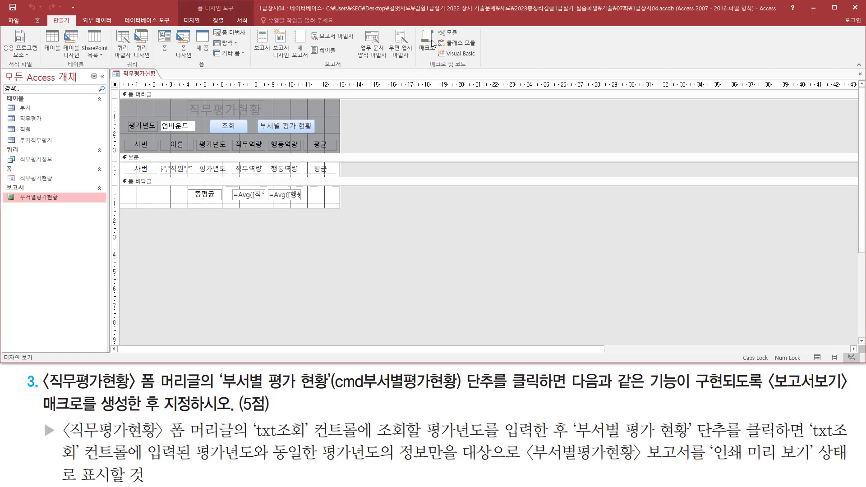
{"action": "left_click", "coordinate": [426, 43]}
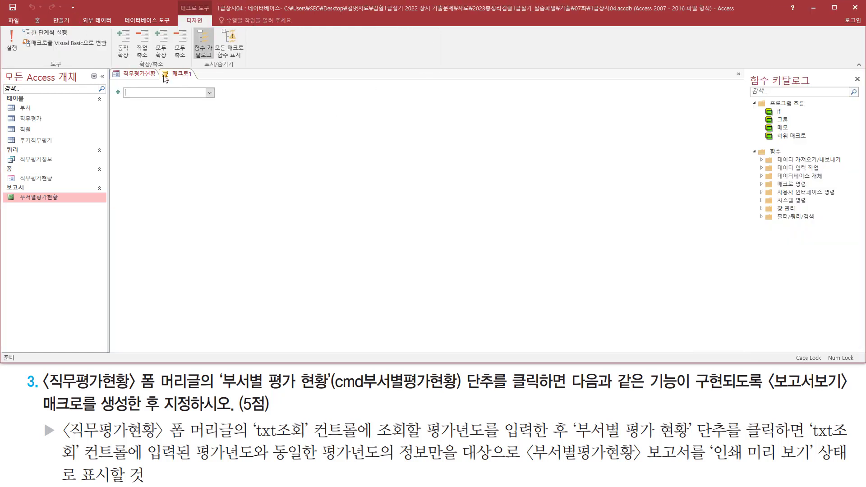
- Add an OpenReport action to the blank macro
{"action": "left_click_drag", "start_coordinate": [161, 66], "coordinate": [193, 79]}
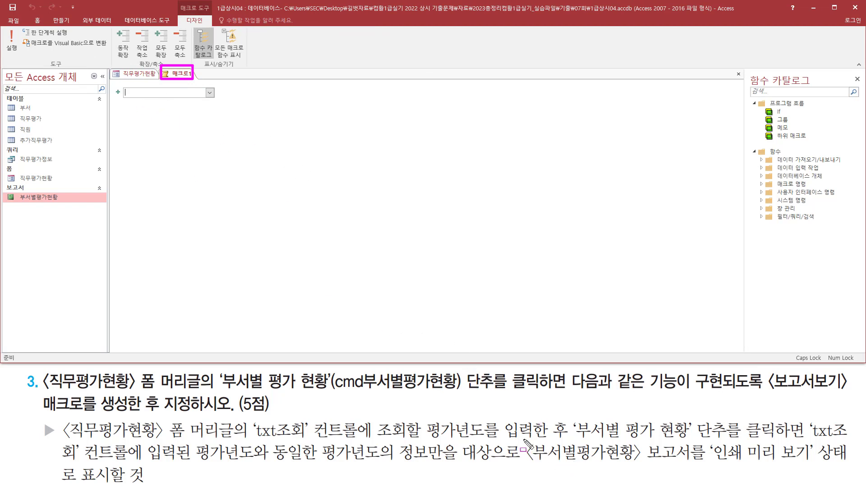
{"action": "mouse_move", "coordinate": [524, 439]}
{"action": "left_mouse_down"}
{"action": "mouse_move", "coordinate": [697, 471]}
{"action": "mouse_move", "coordinate": [824, 464]}
{"action": "left_mouse_up"}
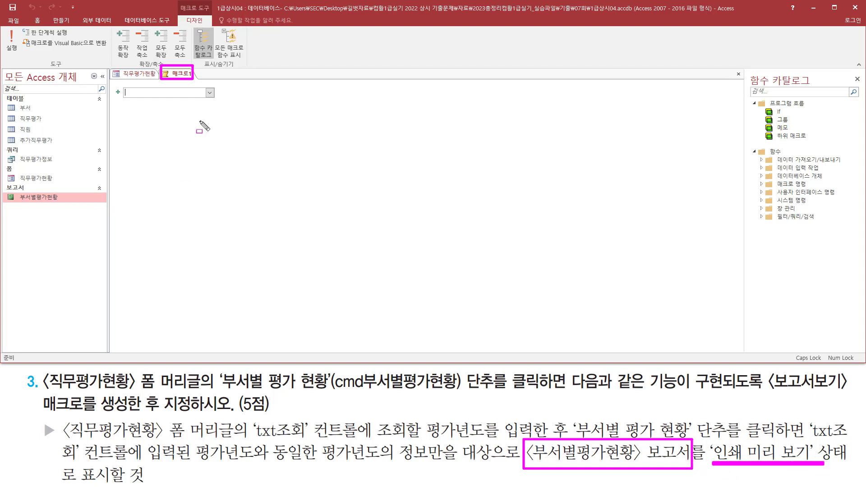
{"action": "key", "text": "Escape"}
{"action": "left_click", "coordinate": [210, 92]}
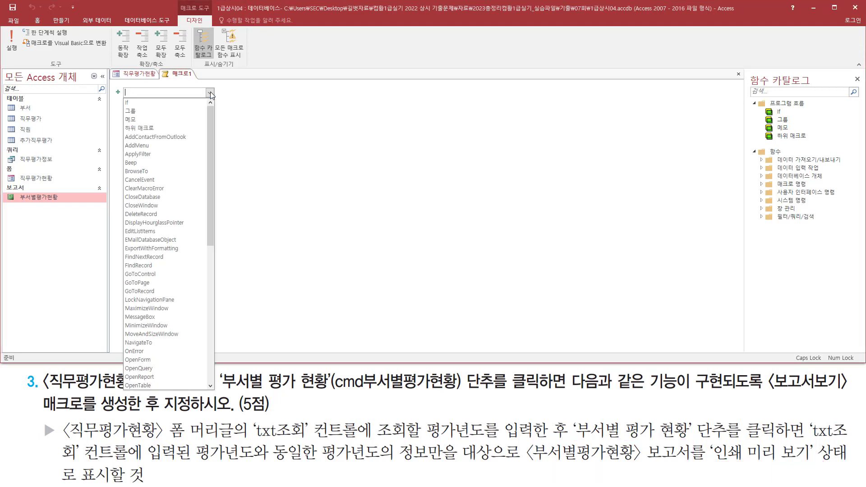
{"action": "left_click", "coordinate": [188, 377]}
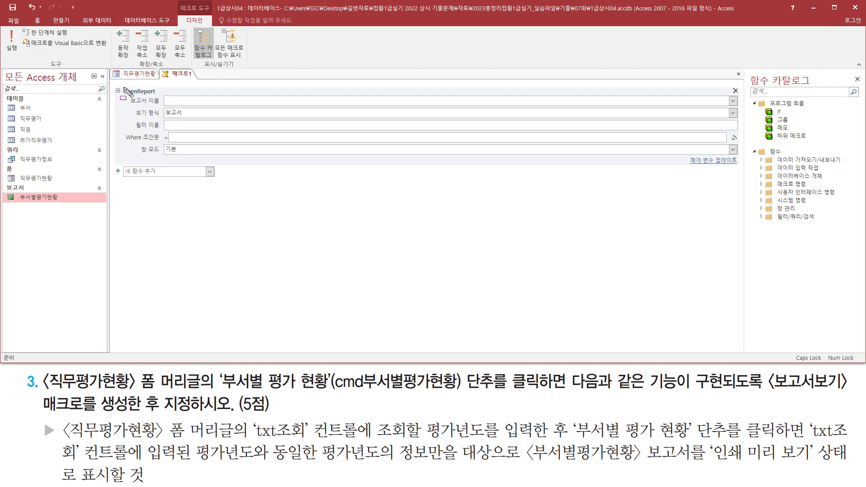
- Set the OpenReport action's 보고서 이름 to 부서별평가현황 and its 보기 형식 to 인쇄 미리 보기
{"action": "mouse_move", "coordinate": [123, 87]}
{"action": "left_mouse_down"}
{"action": "mouse_move", "coordinate": [166, 95]}
{"action": "mouse_move", "coordinate": [167, 104]}
{"action": "left_mouse_up"}
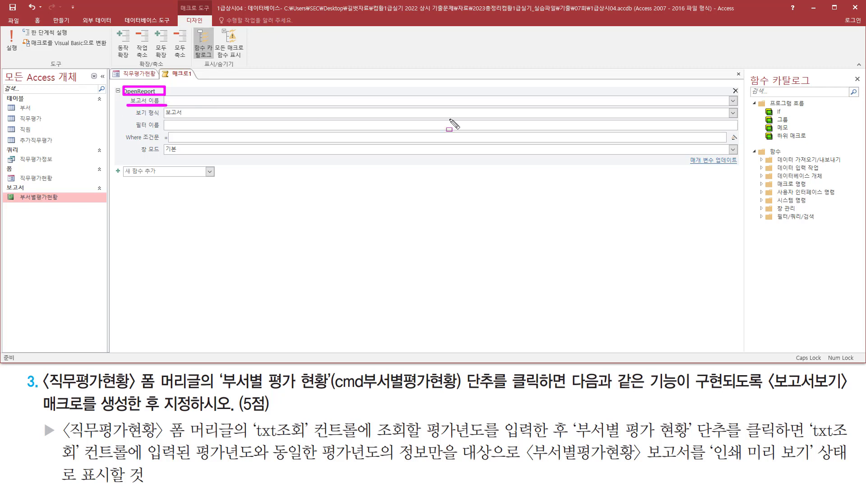
{"action": "key", "text": "Escape"}
{"action": "left_click", "coordinate": [733, 101]}
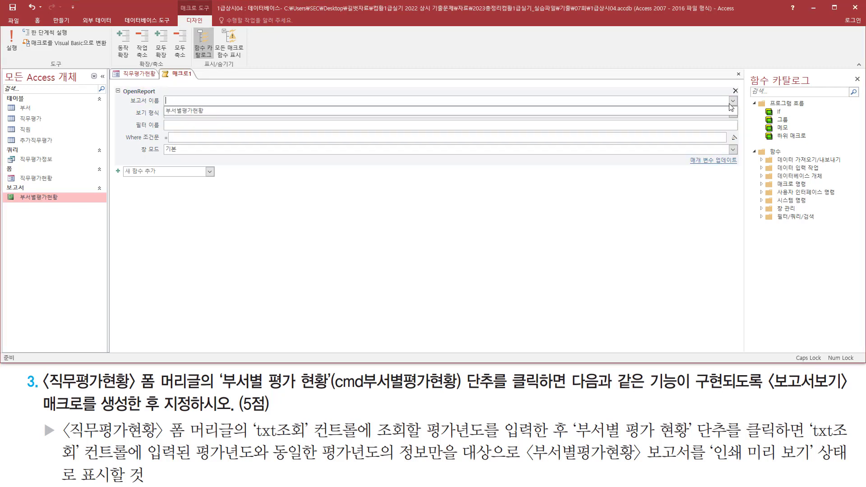
{"action": "left_click", "coordinate": [204, 109]}
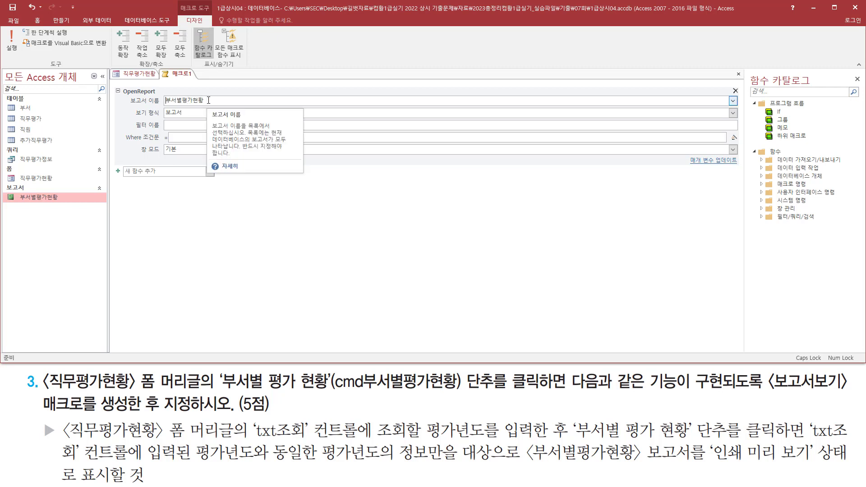
{"action": "left_click", "coordinate": [211, 100]}
{"action": "left_click", "coordinate": [202, 113]}
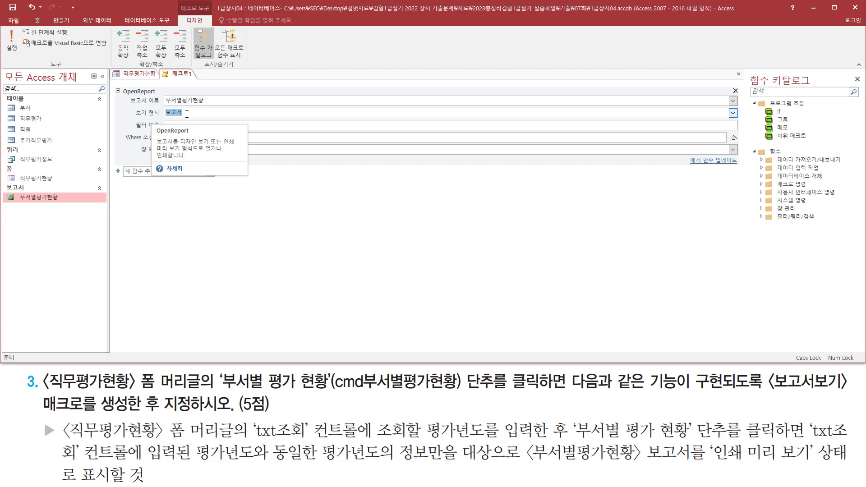
{"action": "left_click", "coordinate": [734, 114]}
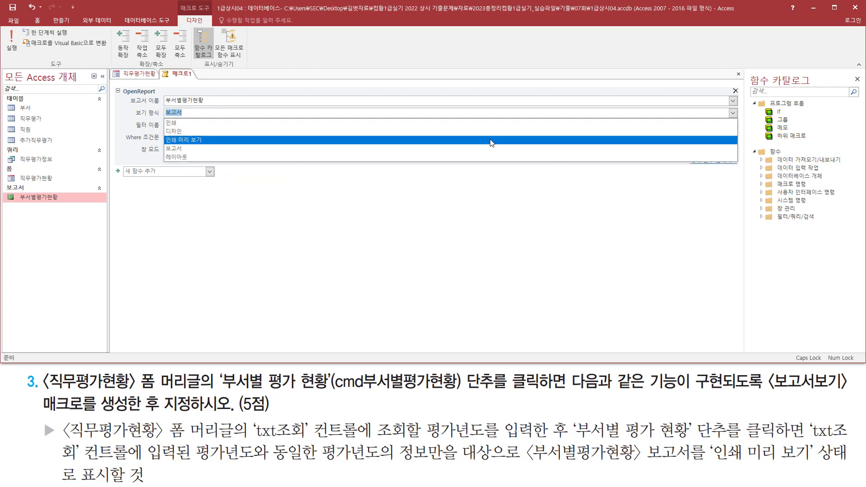
{"action": "left_click", "coordinate": [491, 141]}
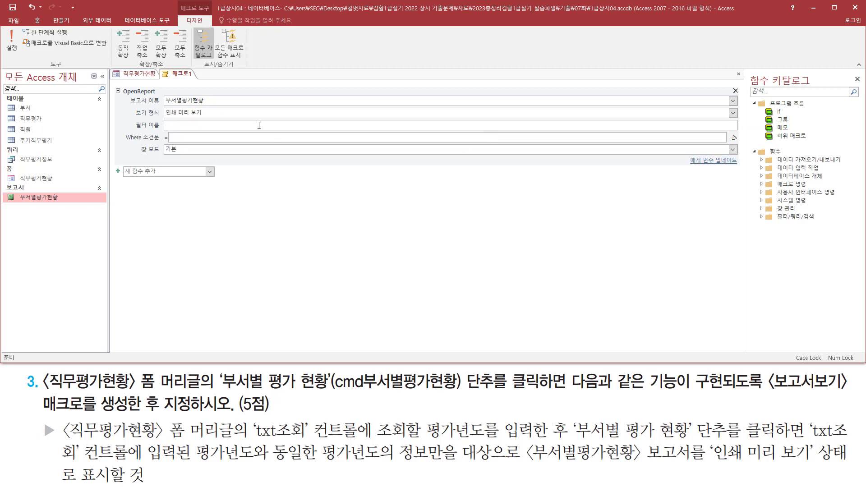
- Open the expression builder for the OpenReport action's Where 조건문 and begin the condition with [평가년도]=
{"action": "left_click", "coordinate": [182, 138]}
{"action": "key", "text": "ctrl+2"}
{"action": "left_click_drag", "start_coordinate": [727, 131], "coordinate": [742, 147]}
{"action": "key", "text": "Escape"}
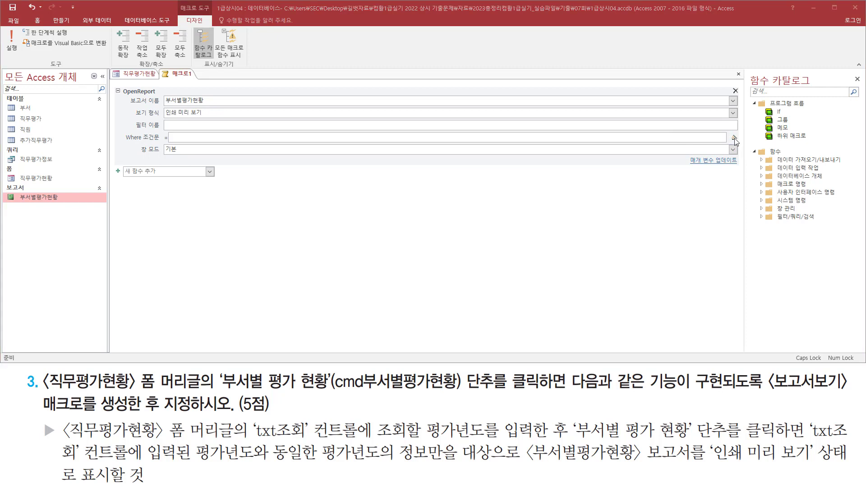
{"action": "left_click", "coordinate": [735, 138]}
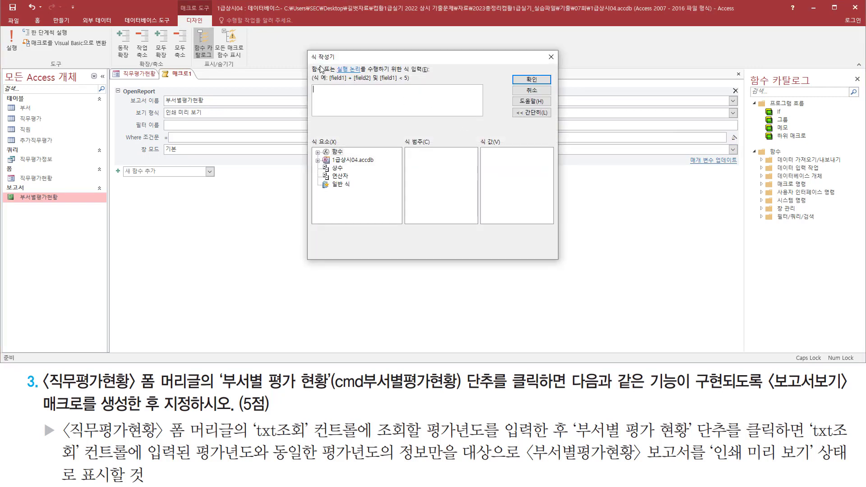
{"action": "key", "text": "ctrl+2"}
{"action": "mouse_move", "coordinate": [307, 51]}
{"action": "left_mouse_down"}
{"action": "mouse_move", "coordinate": [312, 90]}
{"action": "mouse_move", "coordinate": [529, 249]}
{"action": "mouse_move", "coordinate": [559, 259]}
{"action": "left_mouse_up"}
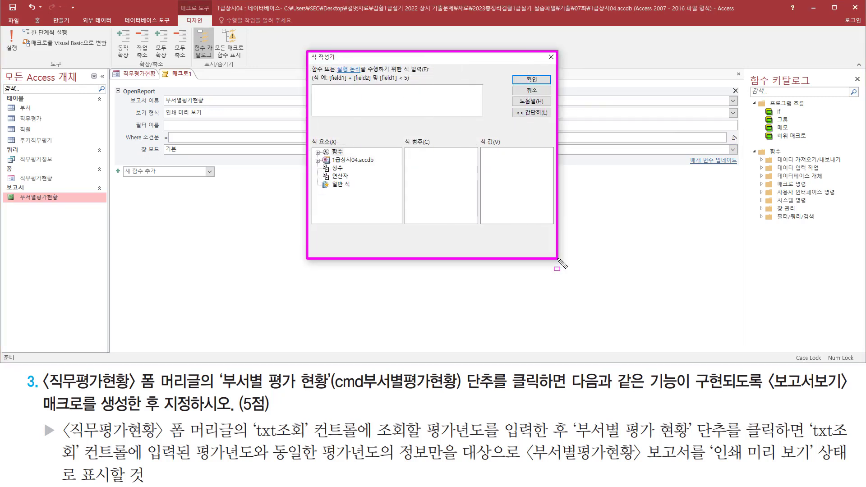
{"action": "key", "text": "Escape"}
{"action": "left_click", "coordinate": [349, 101]}
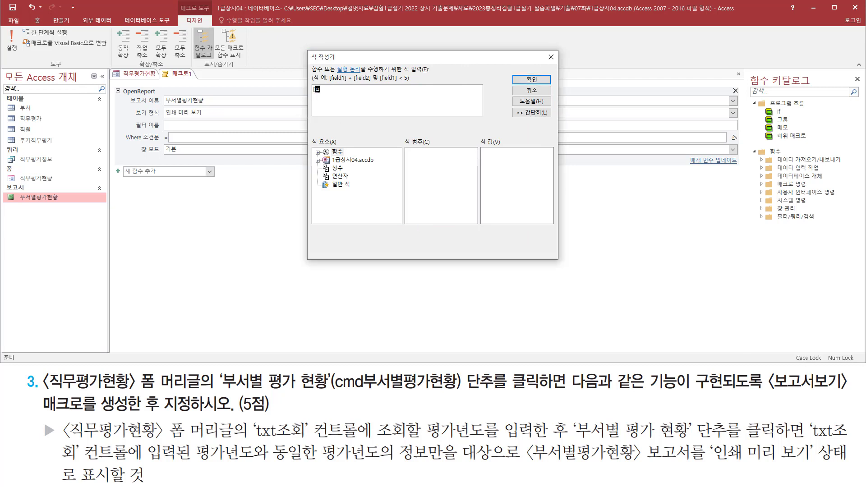
{"action": "type", "text": "[평가년도"}
{"action": "key", "text": "ctrl+shift+d"}
{"action": "mouse_move", "coordinate": [120, 93]}
{"action": "left_mouse_down"}
{"action": "mouse_move", "coordinate": [216, 154]}
{"action": "mouse_move", "coordinate": [246, 158]}
{"action": "left_mouse_up"}
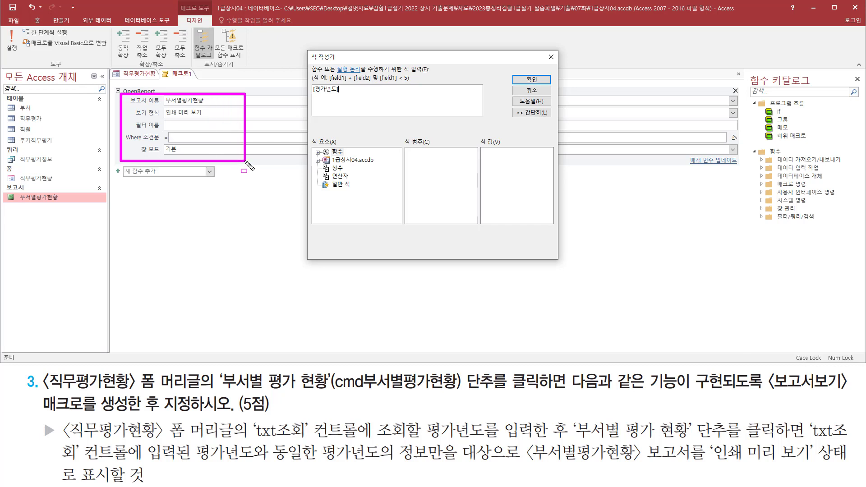
{"action": "left_click_drag", "start_coordinate": [165, 104], "coordinate": [209, 104]}
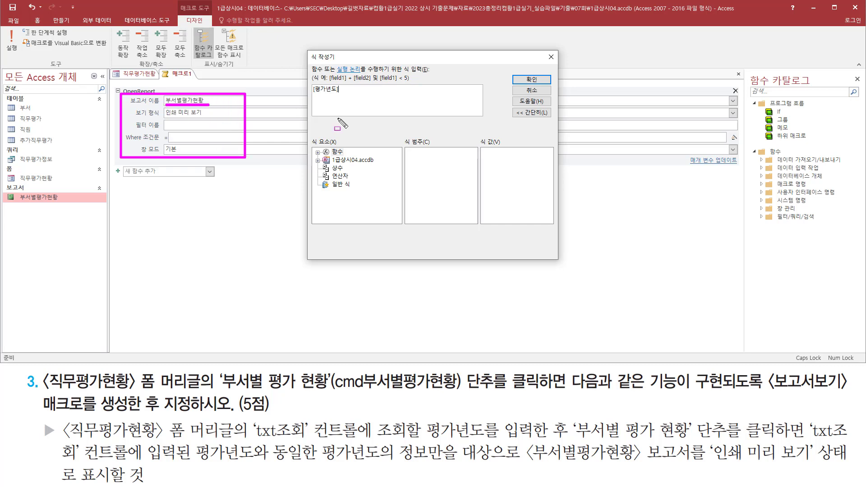
{"action": "left_click_drag", "start_coordinate": [311, 94], "coordinate": [337, 94]}
{"action": "key", "text": "Escape"}
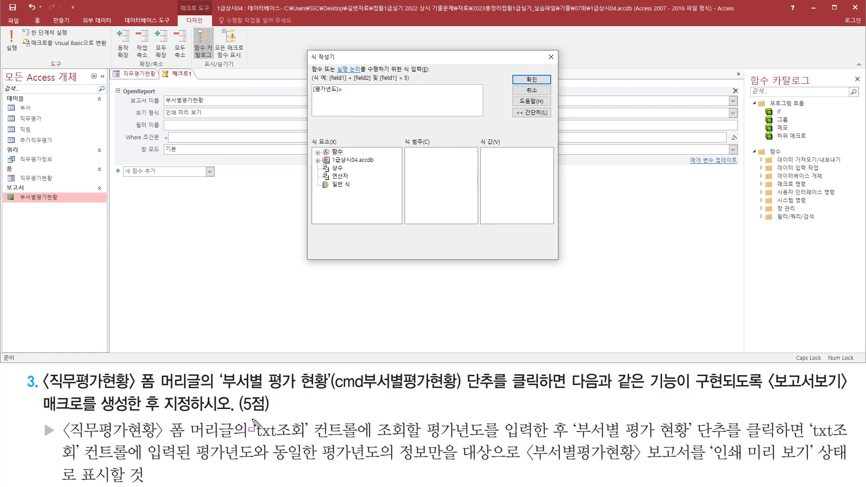
- Complete the condition with the txt조회 control of the loaded 직무평가현황 form, giving [평가년도]= Forms![직무평가현황]![txt조회]
{"action": "mouse_move", "coordinate": [251, 417]}
{"action": "left_mouse_down"}
{"action": "mouse_move", "coordinate": [289, 440]}
{"action": "mouse_move", "coordinate": [493, 440]}
{"action": "left_mouse_up"}
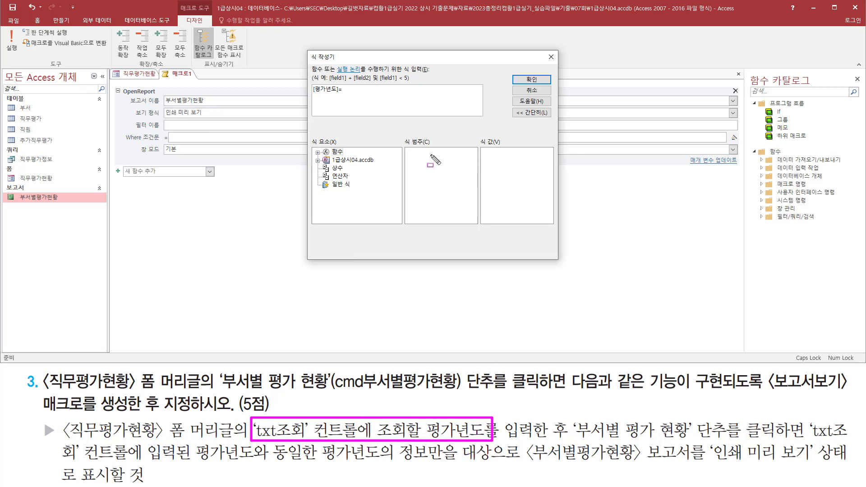
{"action": "key", "text": "Escape"}
{"action": "left_click", "coordinate": [359, 92]}
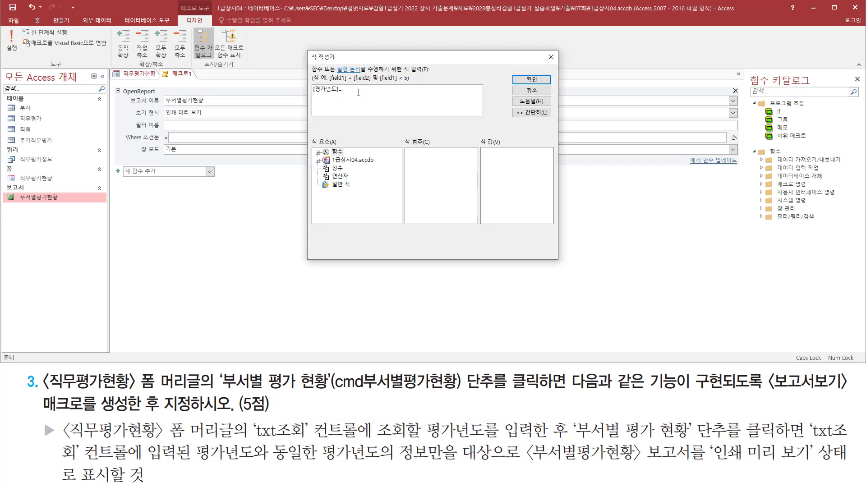
{"action": "left_click_drag", "start_coordinate": [325, 154], "coordinate": [379, 167]}
{"action": "key", "text": "Escape"}
{"action": "left_click", "coordinate": [318, 161]}
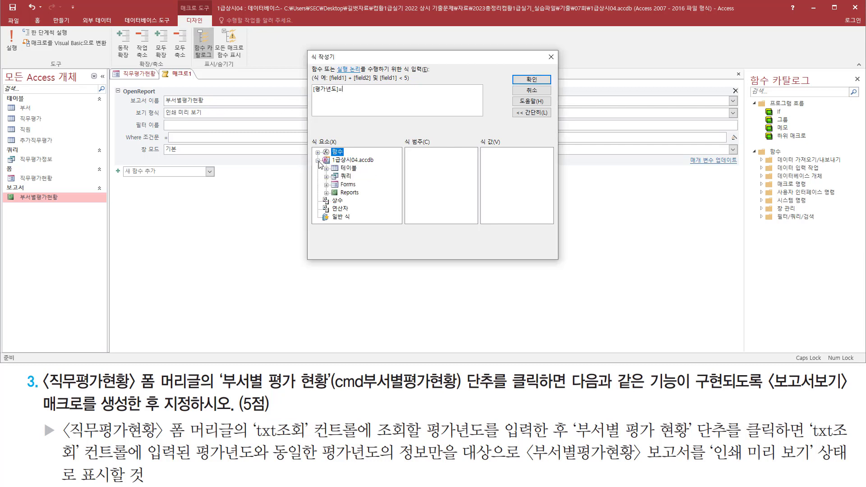
{"action": "left_click", "coordinate": [327, 185]}
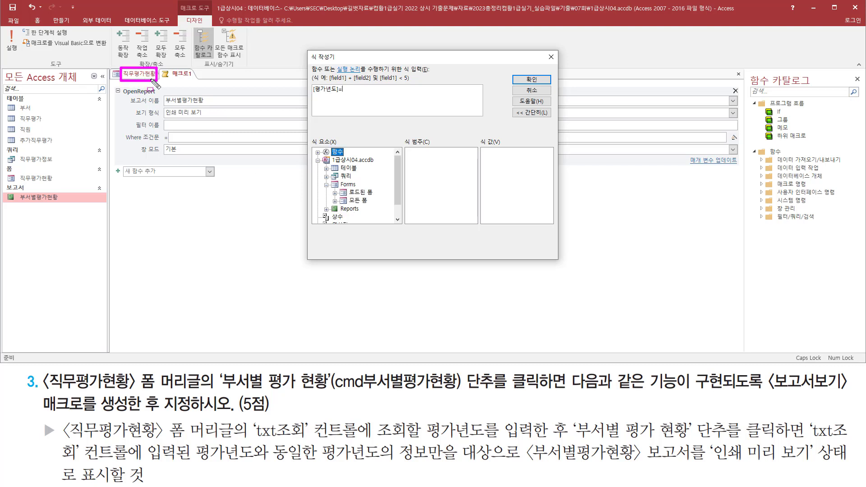
{"action": "mouse_move", "coordinate": [340, 196]}
{"action": "left_mouse_down"}
{"action": "mouse_move", "coordinate": [367, 208]}
{"action": "mouse_move", "coordinate": [374, 200]}
{"action": "left_mouse_up"}
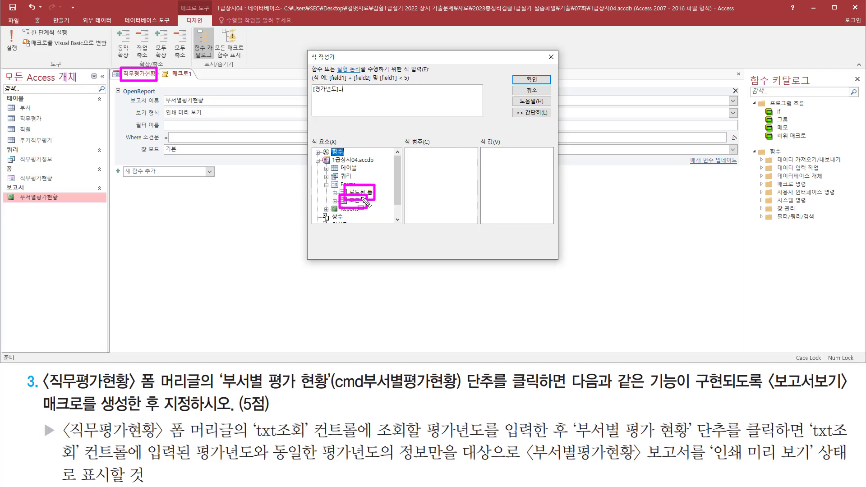
{"action": "key", "text": "Escape"}
{"action": "left_click", "coordinate": [335, 192]}
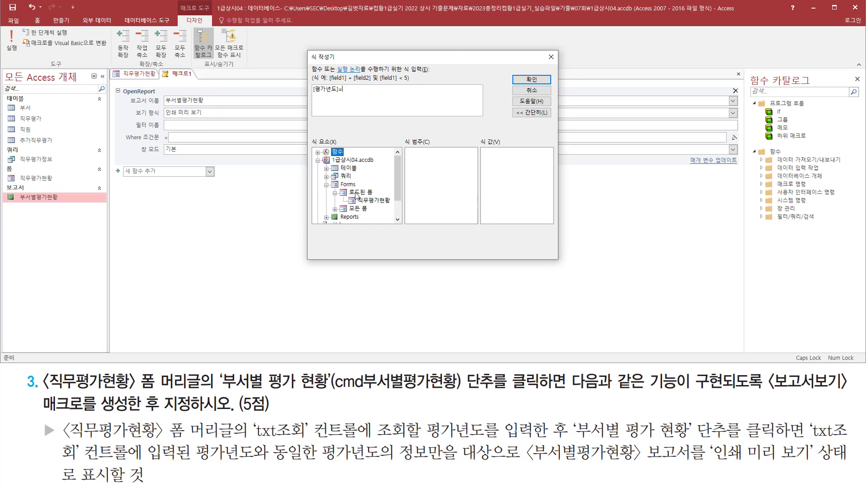
{"action": "left_click", "coordinate": [371, 201]}
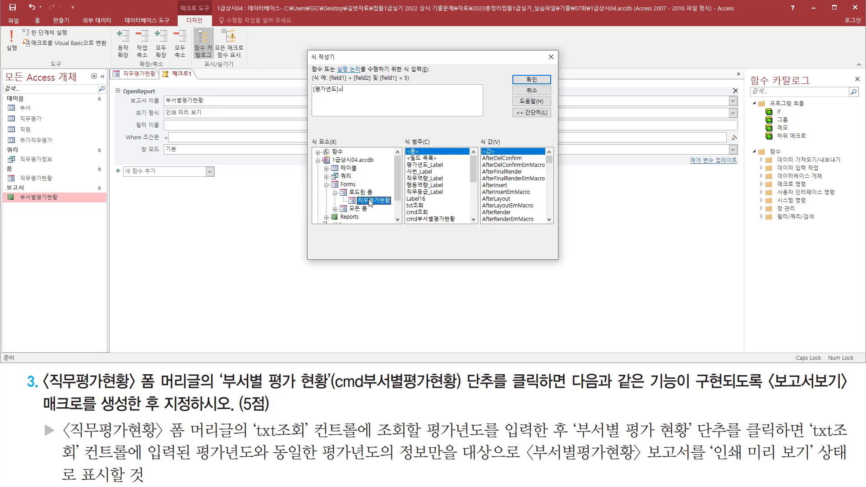
{"action": "left_click", "coordinate": [415, 206]}
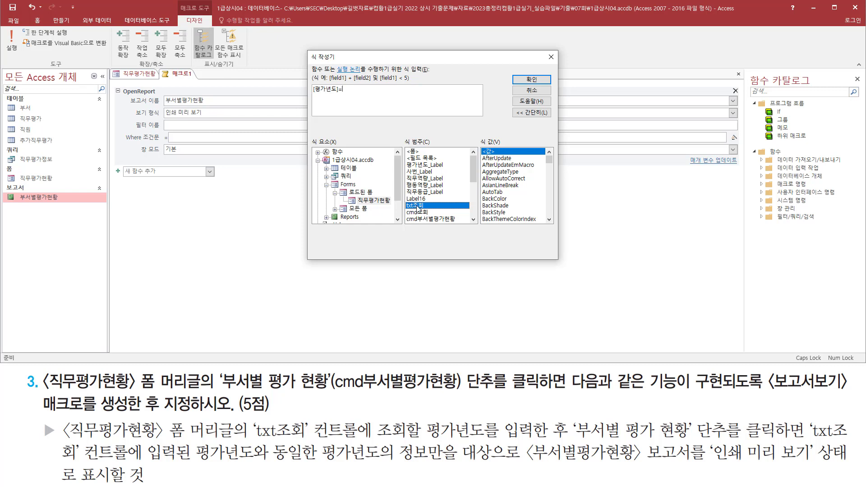
{"action": "double_click", "coordinate": [415, 206]}
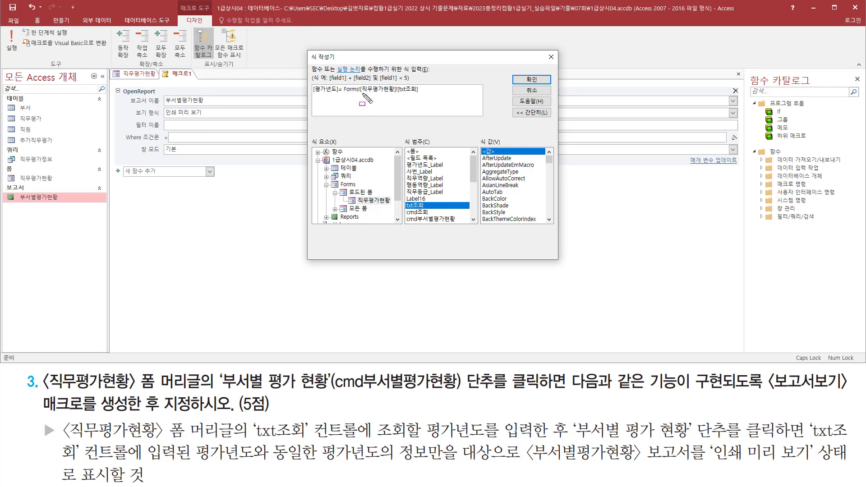
- Check the field and form control references in the built expression and apply it as the Where 조건문
{"action": "left_click_drag", "start_coordinate": [363, 95], "coordinate": [422, 95]}
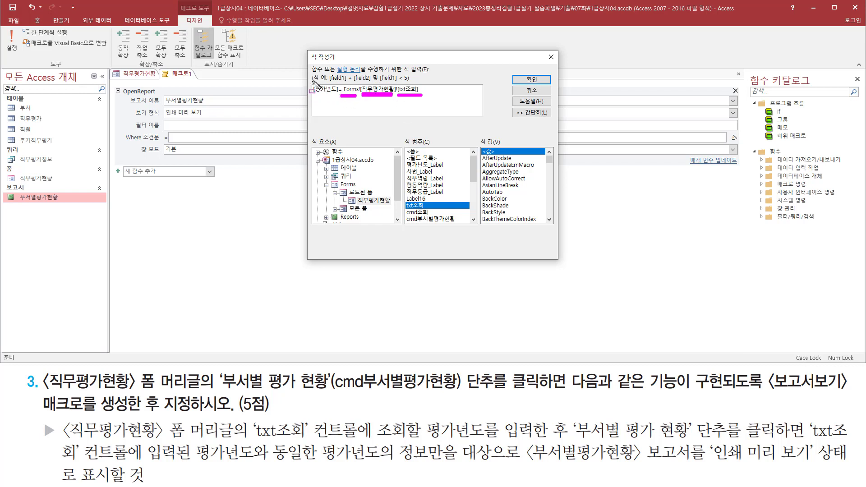
{"action": "left_click_drag", "start_coordinate": [312, 81], "coordinate": [339, 102]}
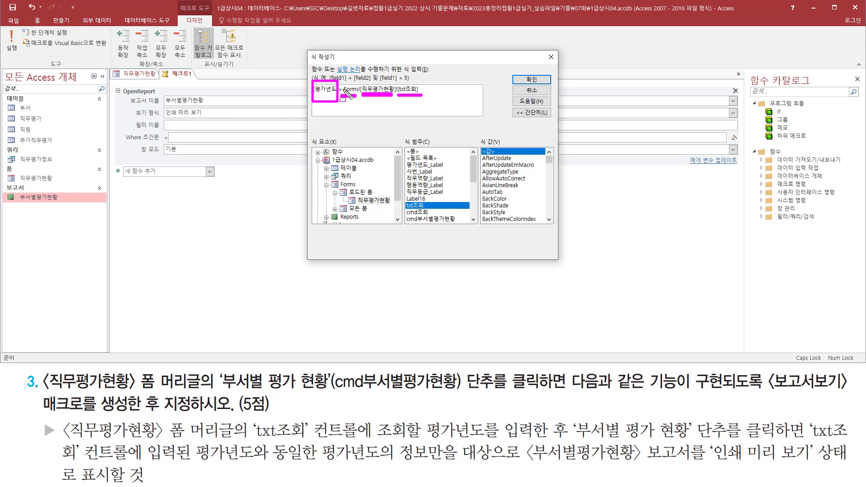
{"action": "key", "text": "Escape"}
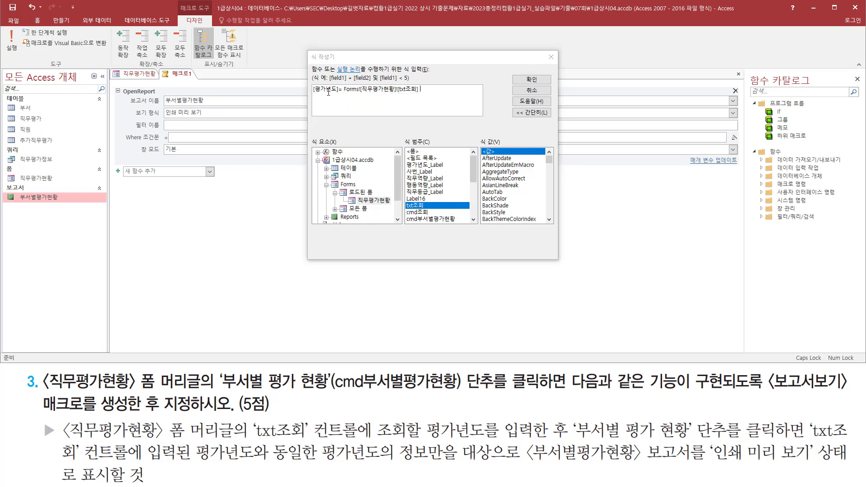
{"action": "left_click", "coordinate": [447, 89]}
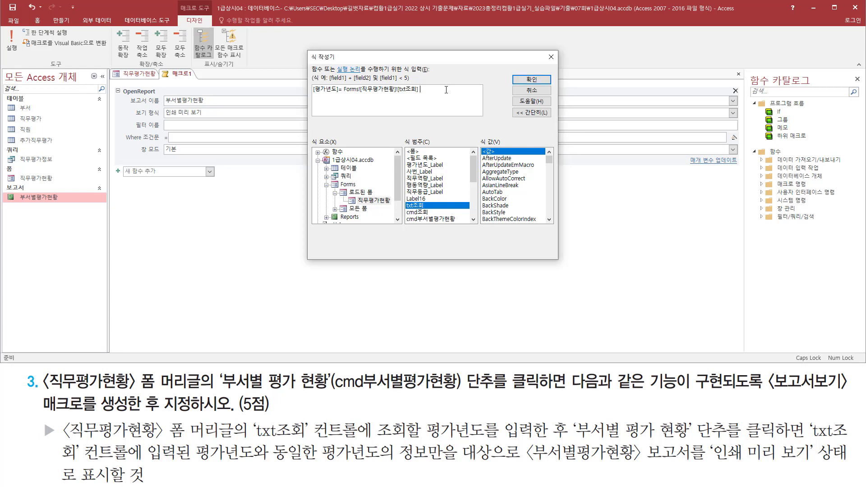
{"action": "left_click", "coordinate": [528, 80]}
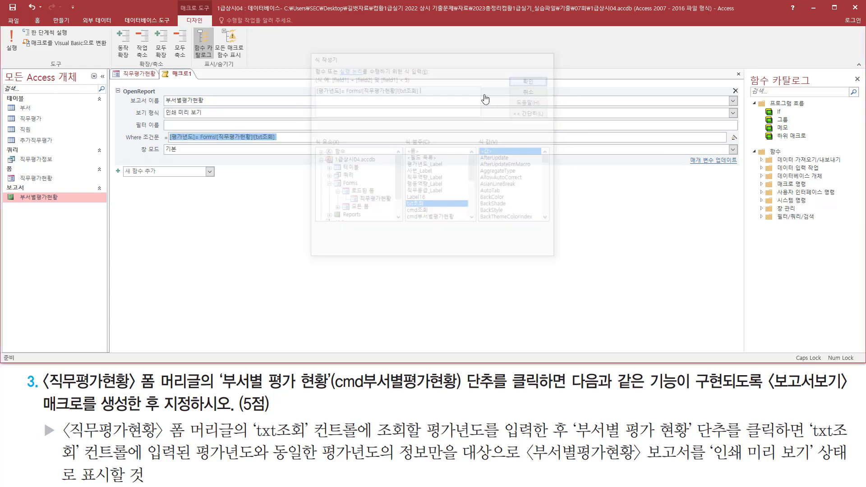
- Review the parts of the OpenReport action's Where 조건문: the 평가년도 field, the 직무평가현황 form reference and the txt조회 control
{"action": "left_click", "coordinate": [305, 139]}
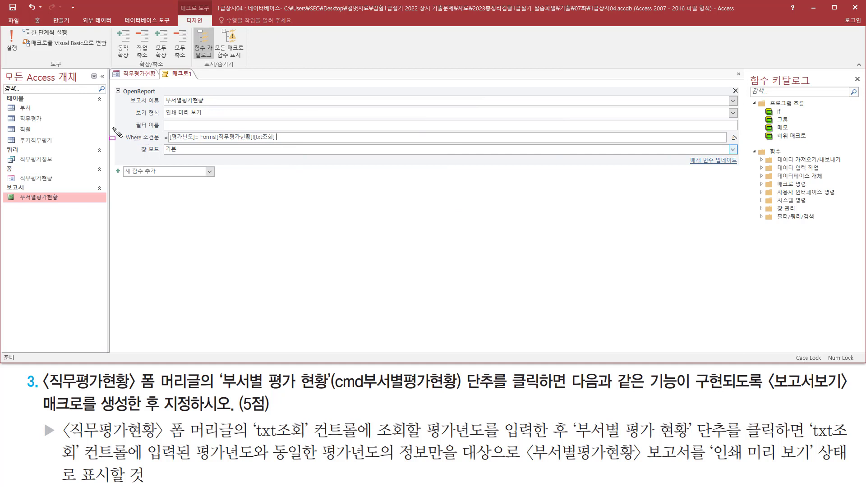
{"action": "left_click_drag", "start_coordinate": [113, 128], "coordinate": [292, 147]}
{"action": "key", "text": "Escape"}
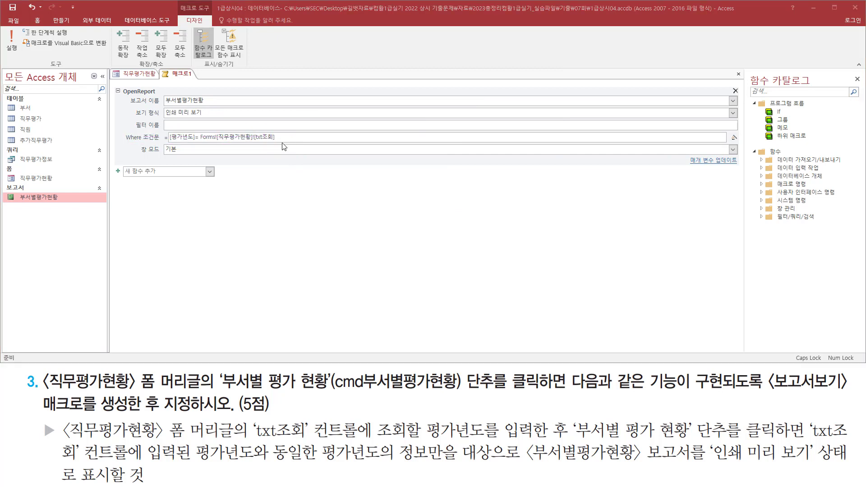
{"action": "left_click", "coordinate": [284, 137]}
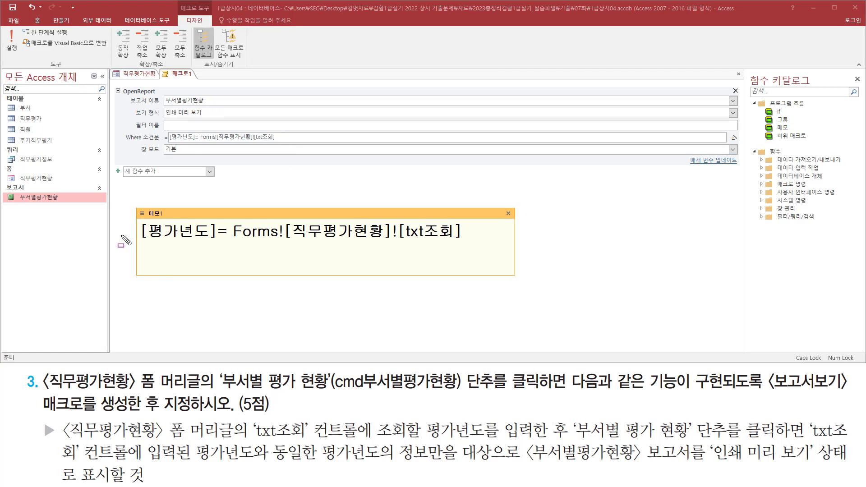
{"action": "left_click_drag", "start_coordinate": [141, 242], "coordinate": [218, 241]}
{"action": "left_click_drag", "start_coordinate": [228, 241], "coordinate": [465, 245]}
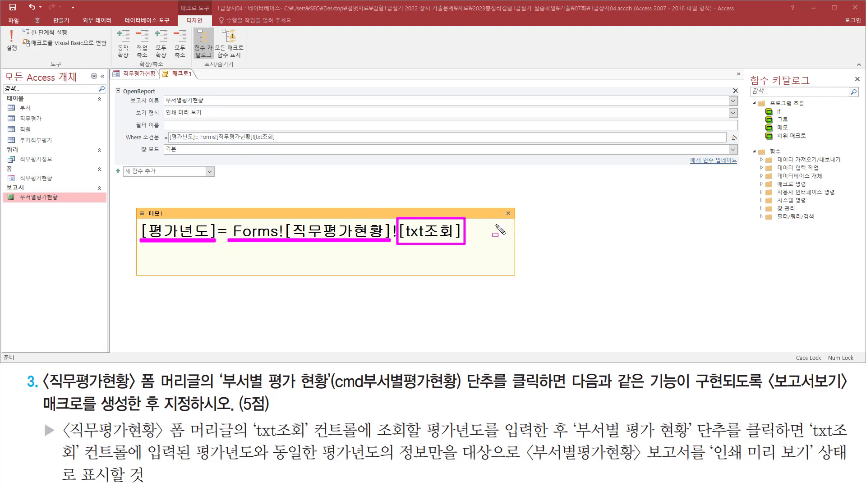
- Close the macro containing the OpenReport action and agree to save its design changes
{"action": "key", "text": "Escape"}
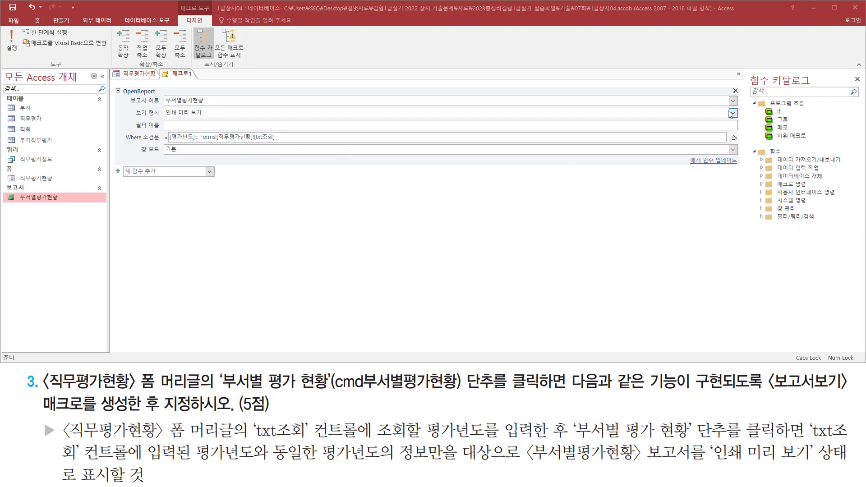
{"action": "left_click", "coordinate": [739, 74]}
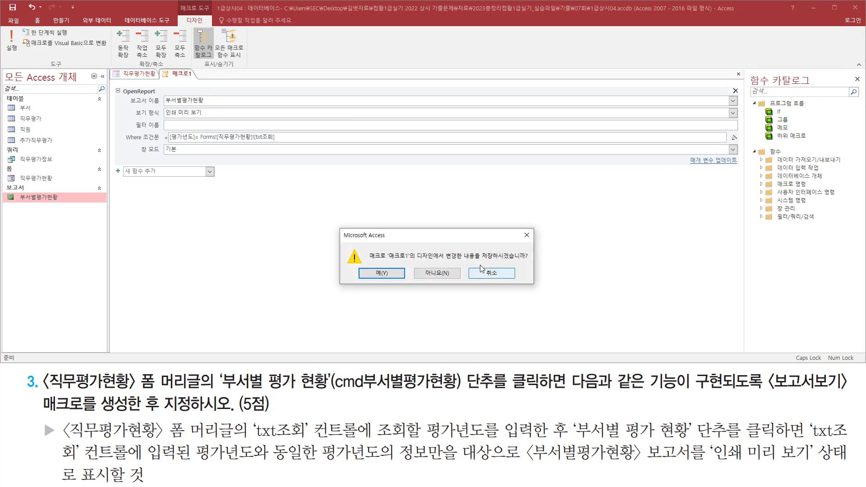
{"action": "key", "text": "ctrl+shift+d"}
{"action": "left_click_drag", "start_coordinate": [372, 261], "coordinate": [526, 260]}
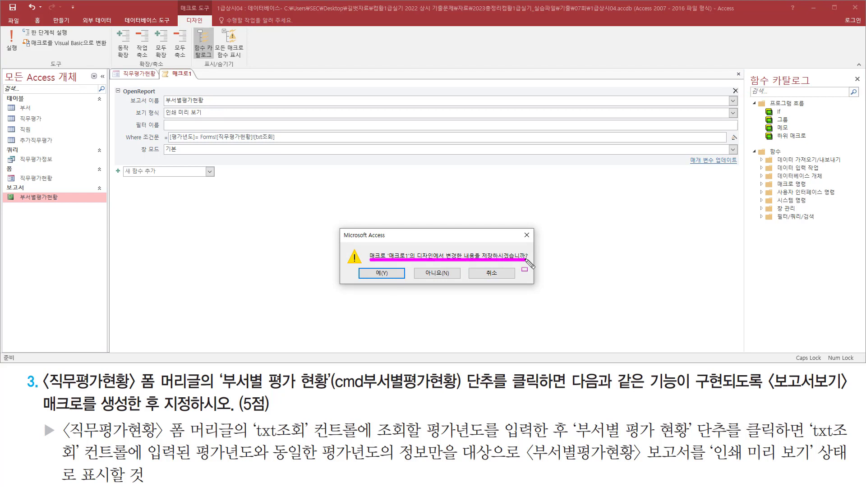
{"action": "left_click_drag", "start_coordinate": [369, 264], "coordinate": [397, 283]}
{"action": "key", "text": "Escape"}
{"action": "left_click", "coordinate": [394, 276]}
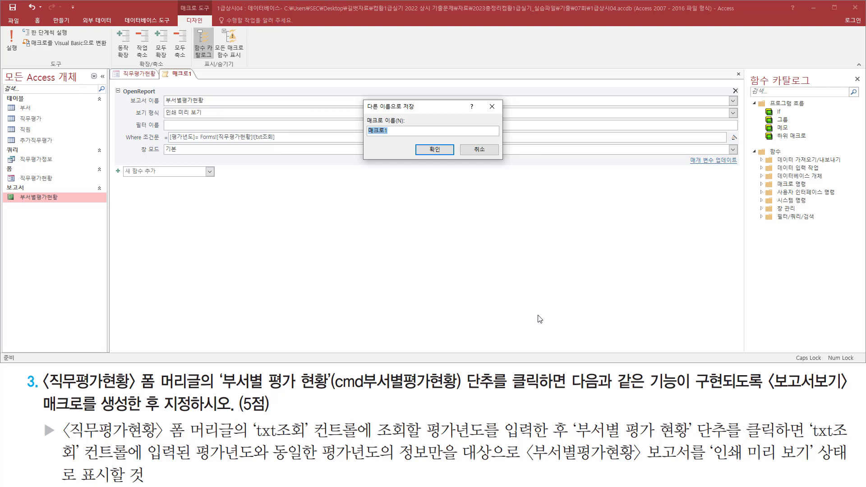
- Name the macro 보고서보기 as the task requires and save it
{"action": "left_click_drag", "start_coordinate": [771, 393], "coordinate": [846, 393]}
{"action": "left_click_drag", "start_coordinate": [41, 412], "coordinate": [164, 413]}
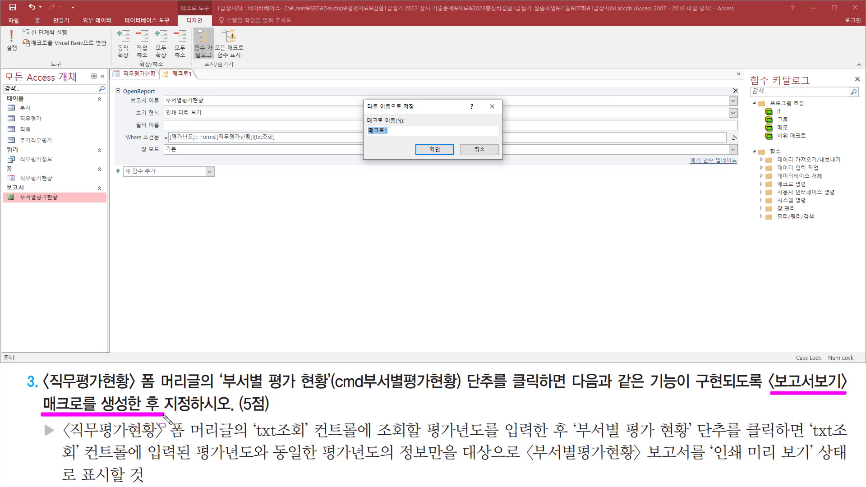
{"action": "key", "text": "Escape"}
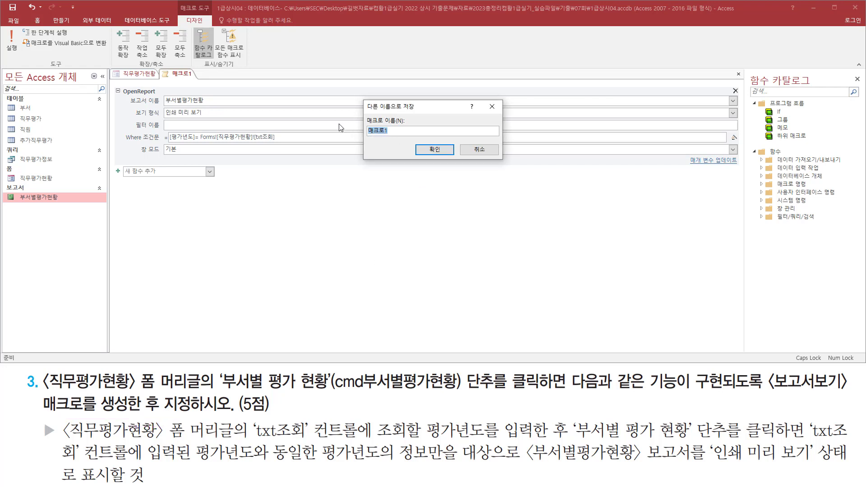
{"action": "type", "text": "보고서복"}
{"action": "type", "text": "기"}
{"action": "left_click", "coordinate": [416, 130]}
{"action": "left_click", "coordinate": [433, 152]}
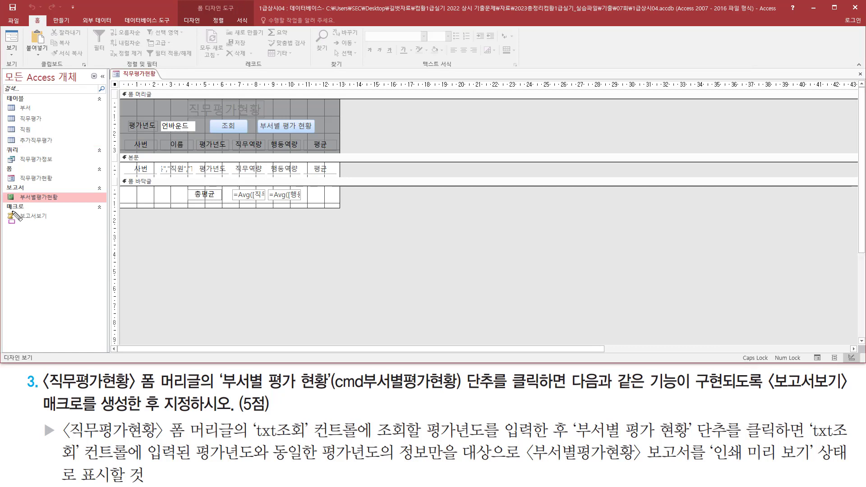
- Open the properties of the 부서별 평가 현황 button in the 직무평가현황 form's header
{"action": "mouse_move", "coordinate": [16, 210]}
{"action": "left_mouse_down"}
{"action": "mouse_move", "coordinate": [9, 205]}
{"action": "mouse_move", "coordinate": [55, 231]}
{"action": "mouse_move", "coordinate": [279, 118]}
{"action": "mouse_move", "coordinate": [261, 122]}
{"action": "mouse_move", "coordinate": [315, 133]}
{"action": "left_mouse_up"}
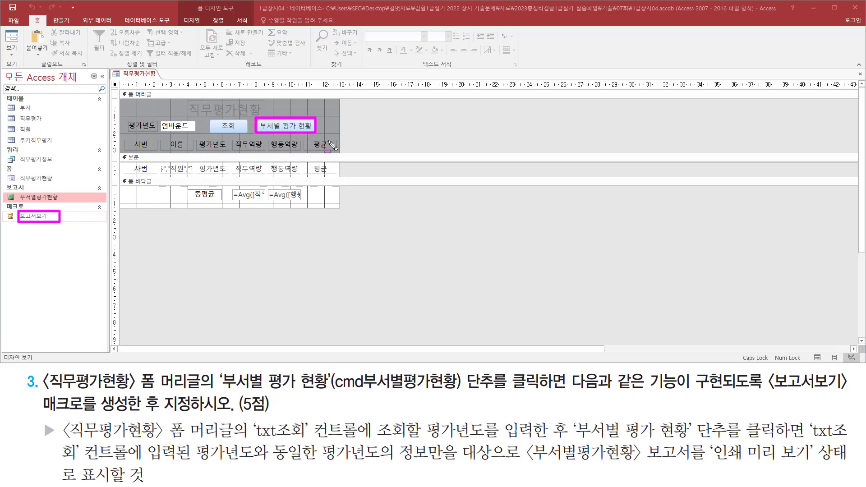
{"action": "key", "text": "Escape"}
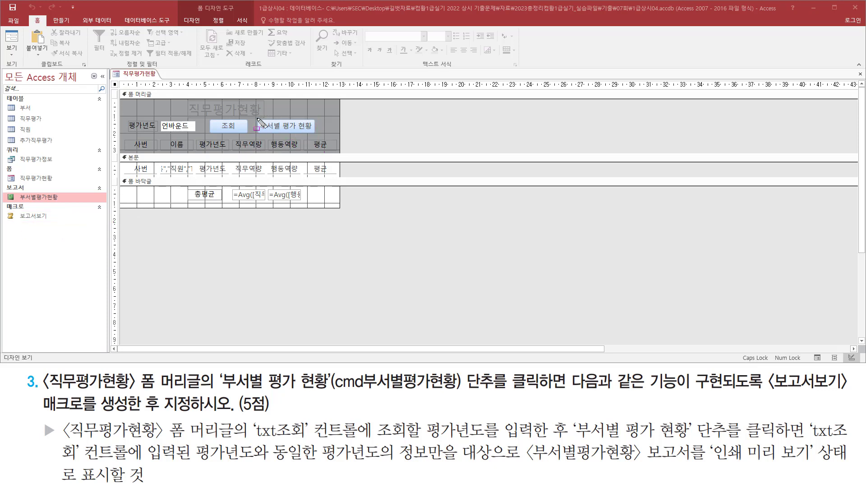
{"action": "left_click_drag", "start_coordinate": [256, 119], "coordinate": [316, 133]}
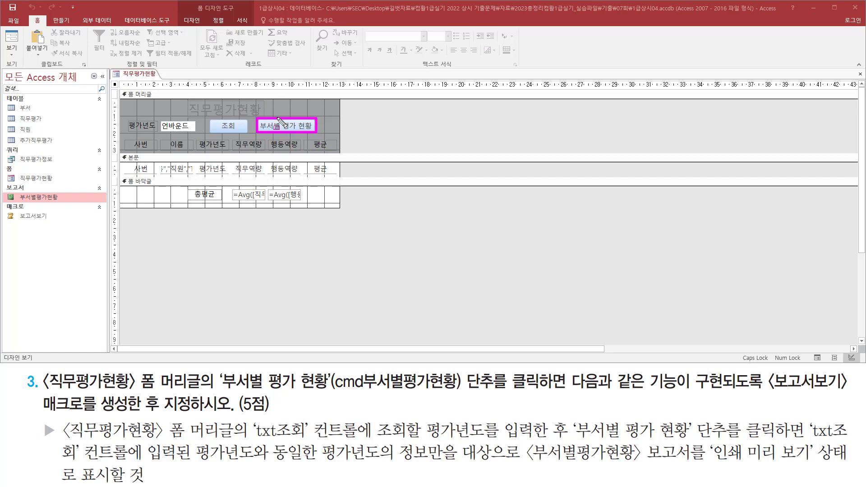
{"action": "mouse_move", "coordinate": [16, 223]}
{"action": "left_mouse_down"}
{"action": "mouse_move", "coordinate": [58, 224]}
{"action": "mouse_move", "coordinate": [50, 223]}
{"action": "mouse_move", "coordinate": [54, 210]}
{"action": "left_mouse_up"}
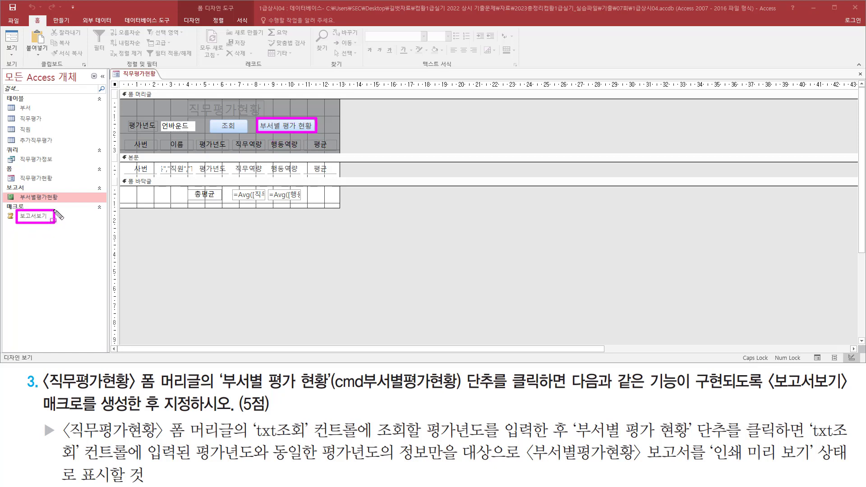
{"action": "key", "text": "Escape"}
{"action": "left_click", "coordinate": [297, 128]}
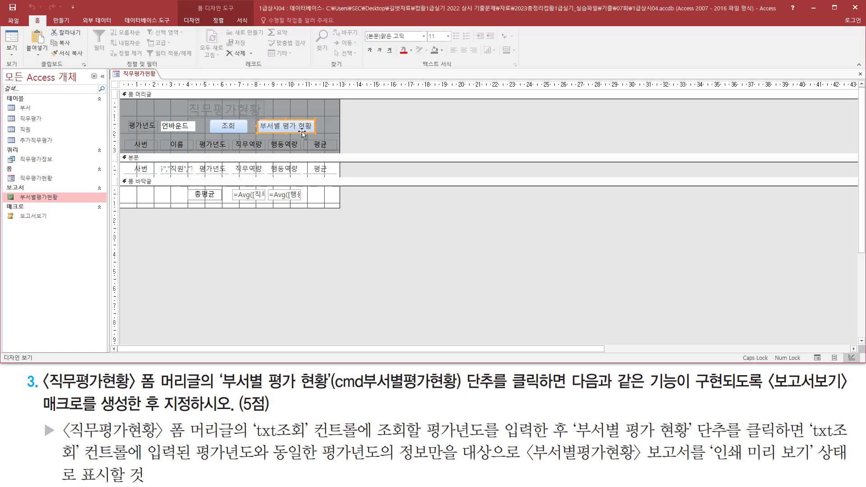
{"action": "double_click", "coordinate": [299, 132]}
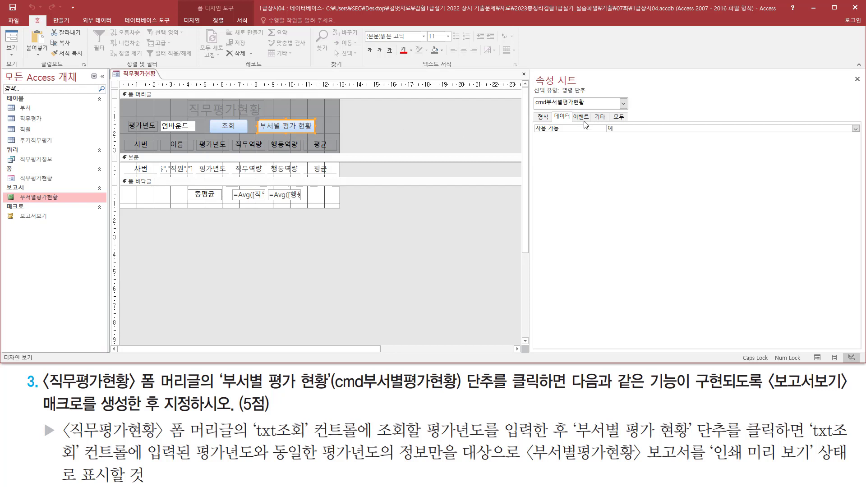
- Assign the 보고서보기 macro to the On Click event of the cmd부서별평가현황 button
{"action": "key", "text": "ctrl+2"}
{"action": "left_click_drag", "start_coordinate": [533, 96], "coordinate": [591, 109]}
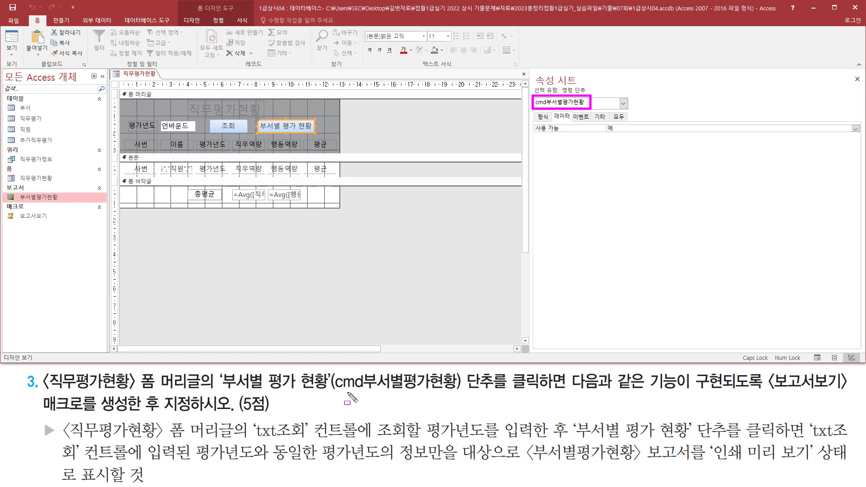
{"action": "left_click_drag", "start_coordinate": [339, 392], "coordinate": [456, 391]}
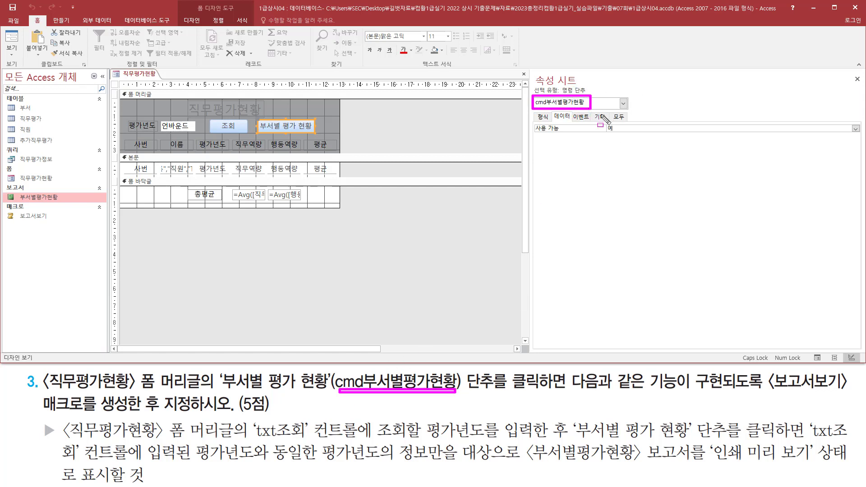
{"action": "left_click_drag", "start_coordinate": [511, 370], "coordinate": [555, 395]}
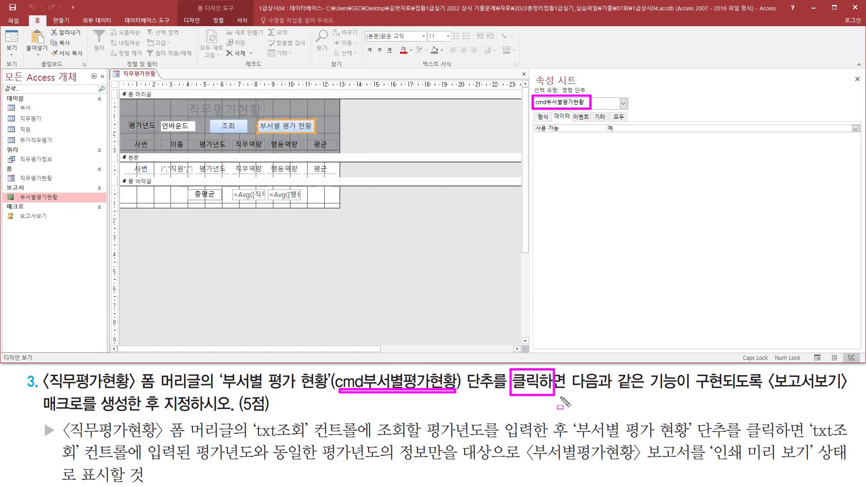
{"action": "key", "text": "Escape"}
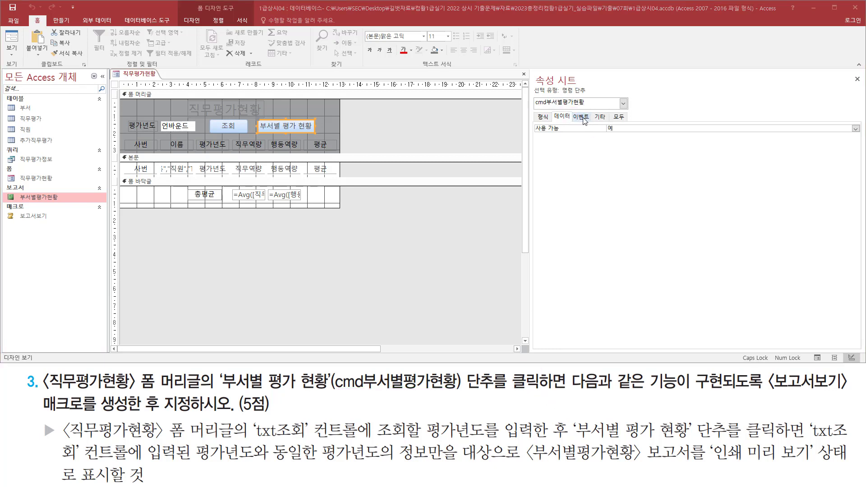
{"action": "left_click", "coordinate": [583, 118]}
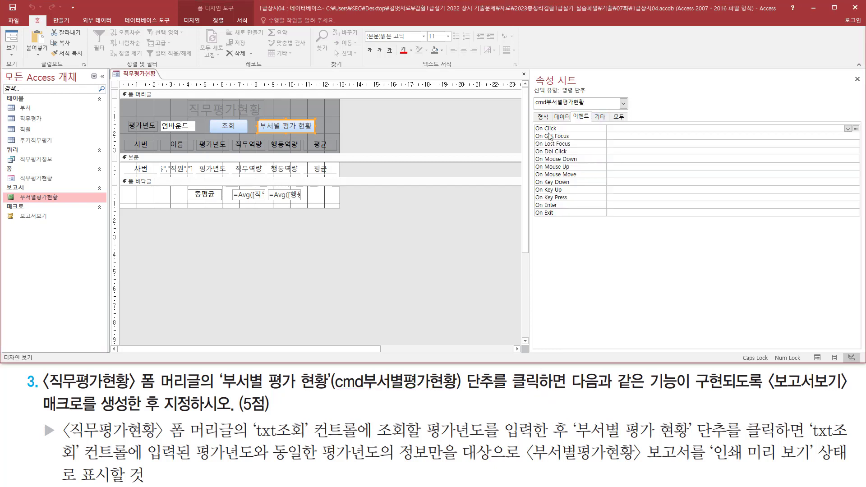
{"action": "left_click_drag", "start_coordinate": [533, 123], "coordinate": [550, 134]}
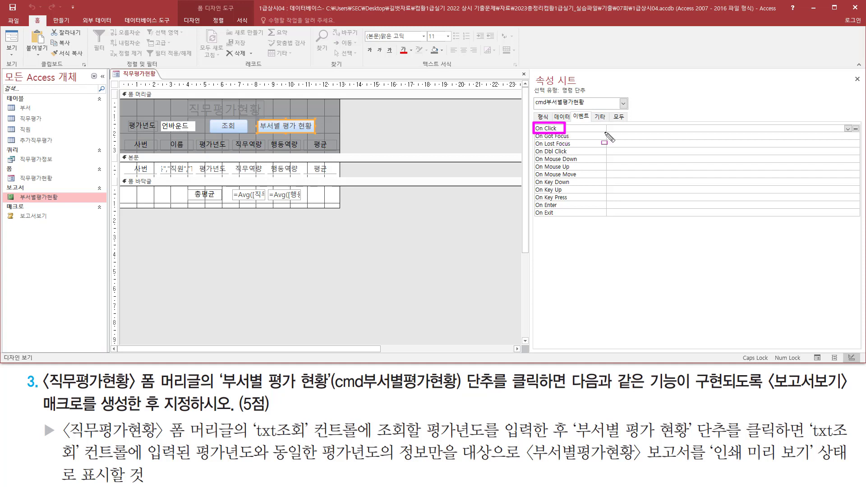
{"action": "key", "text": "Escape"}
{"action": "left_click", "coordinate": [848, 130]}
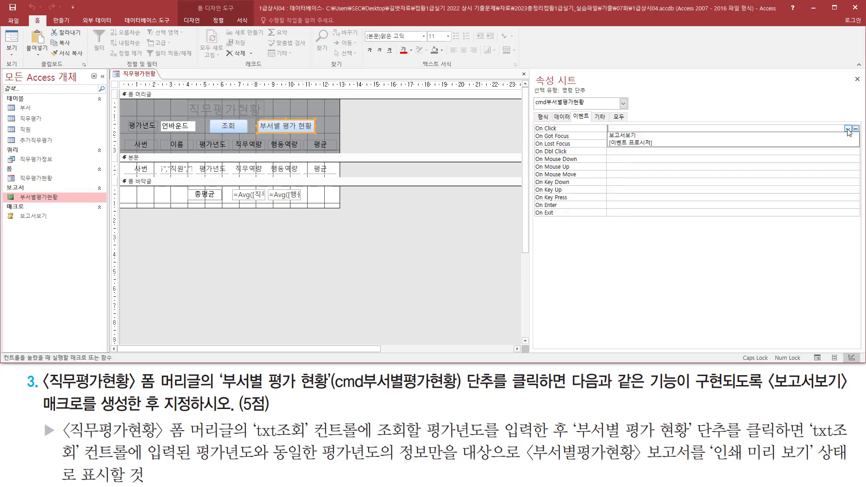
{"action": "left_click", "coordinate": [662, 136]}
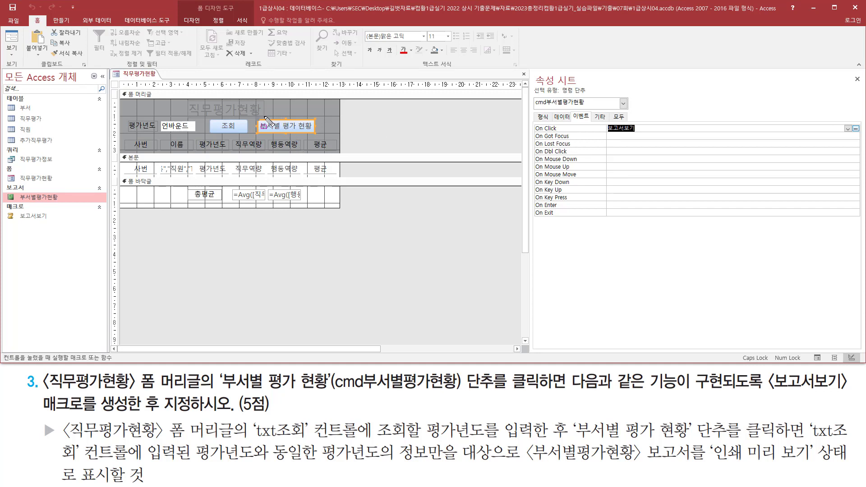
- Review the macro assigned to the 부서별 평가 현황 button's On Click event and close its properties
{"action": "left_click_drag", "start_coordinate": [252, 117], "coordinate": [320, 137]}
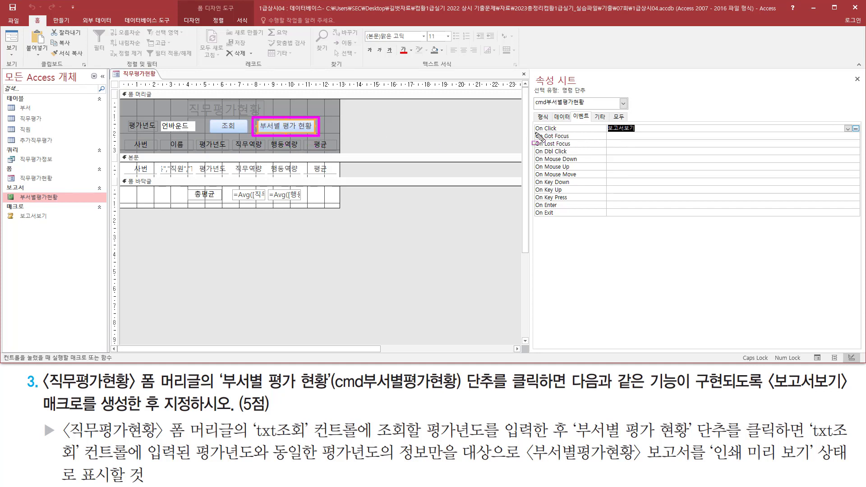
{"action": "left_click_drag", "start_coordinate": [535, 134], "coordinate": [561, 134]}
{"action": "left_click_drag", "start_coordinate": [604, 121], "coordinate": [642, 136]}
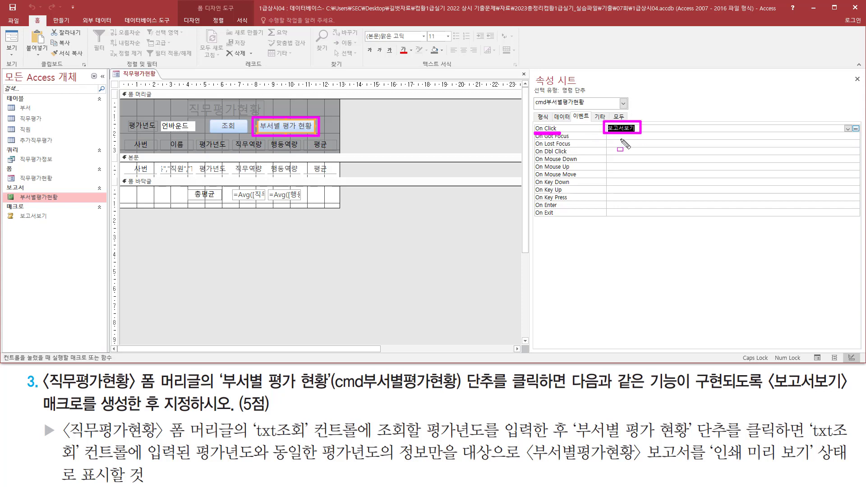
{"action": "key", "text": "Escape"}
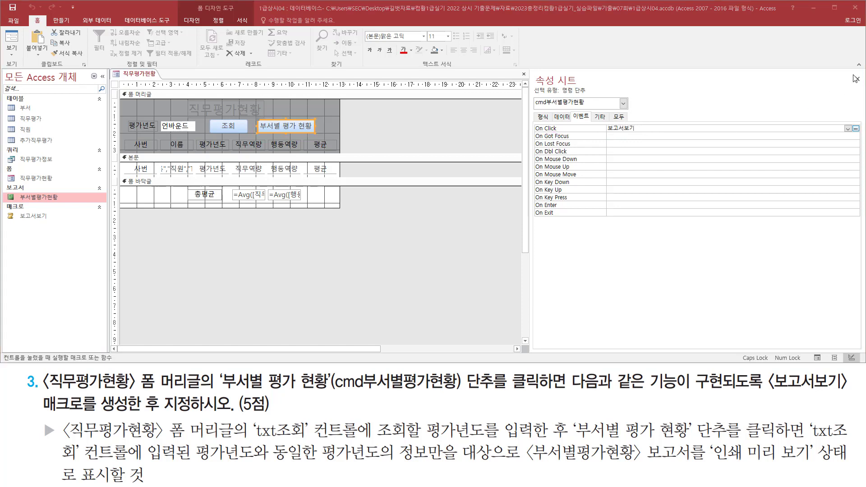
{"action": "left_click", "coordinate": [857, 80]}
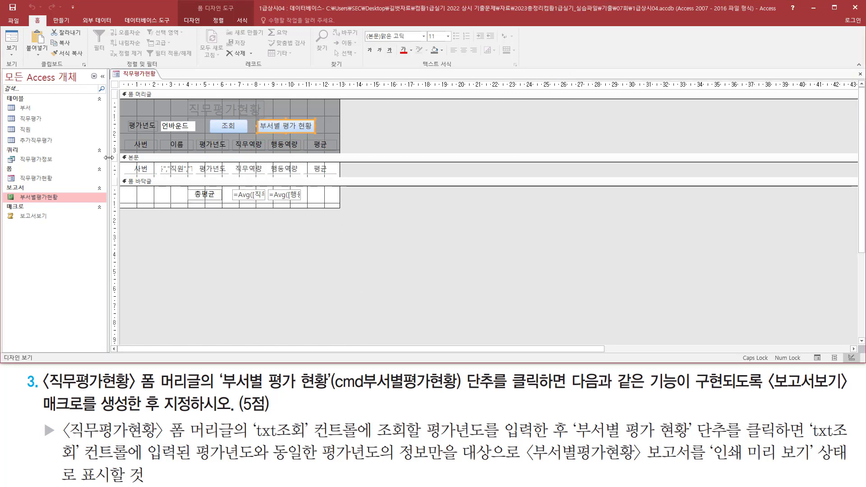
- Show the 직무평가현황 form in form view, enter 2019 as the 평가년도 and run the 부서별 평가 현황 button
{"action": "left_click", "coordinate": [11, 39]}
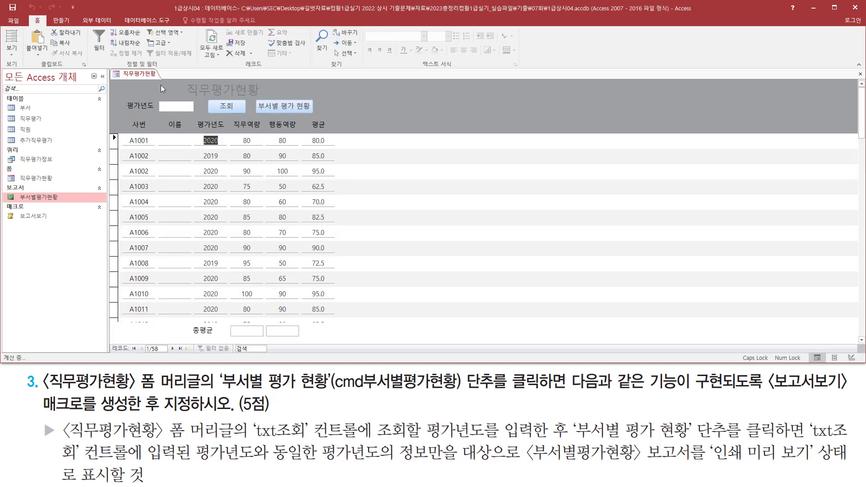
{"action": "left_click", "coordinate": [167, 107]}
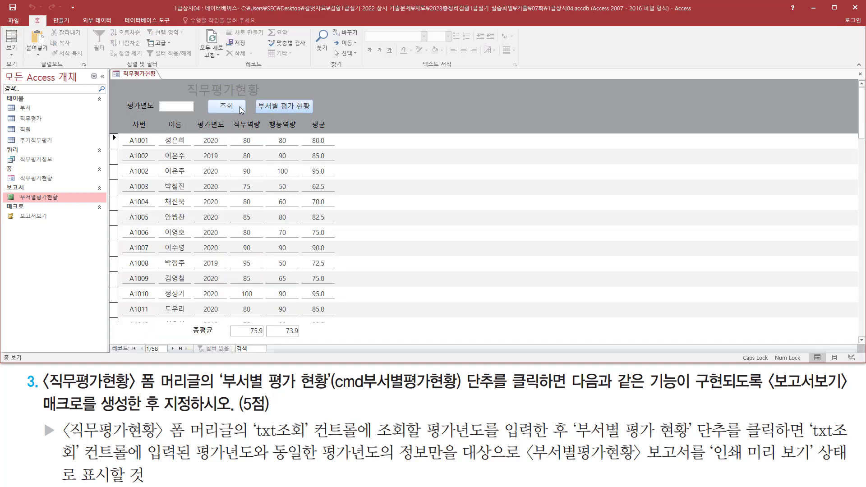
{"action": "type", "text": "2019"}
{"action": "left_click", "coordinate": [294, 108]}
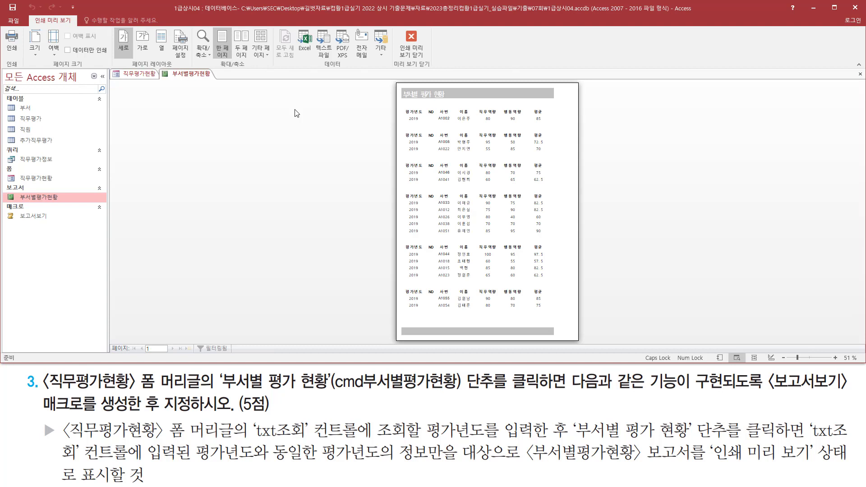
- Enlarge the 부서별평가현황 report preview and check the 평가년도 values in each group
{"action": "left_click", "coordinate": [436, 129]}
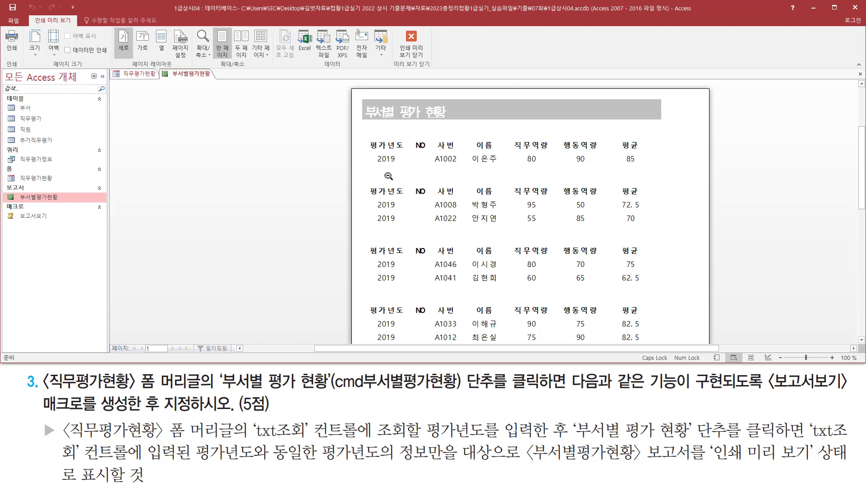
{"action": "left_click_drag", "start_coordinate": [370, 152], "coordinate": [409, 167]}
{"action": "left_click_drag", "start_coordinate": [370, 197], "coordinate": [402, 221]}
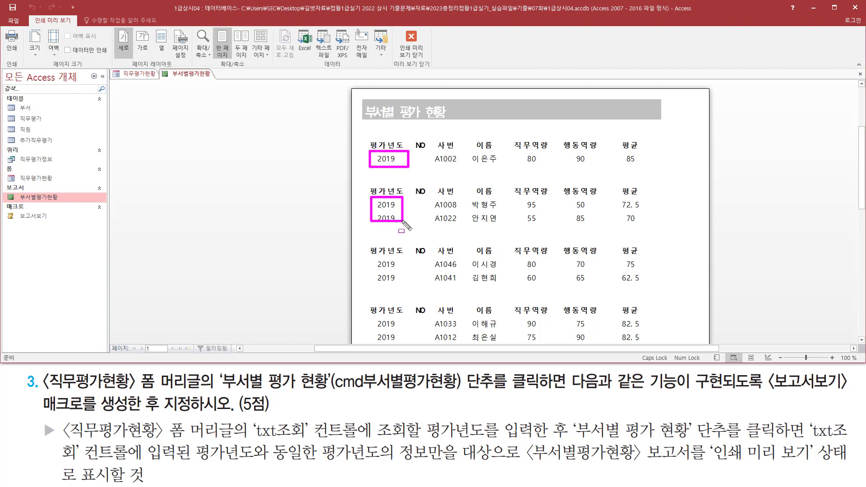
{"action": "left_click_drag", "start_coordinate": [370, 258], "coordinate": [403, 285]}
{"action": "left_click_drag", "start_coordinate": [371, 317], "coordinate": [403, 344]}
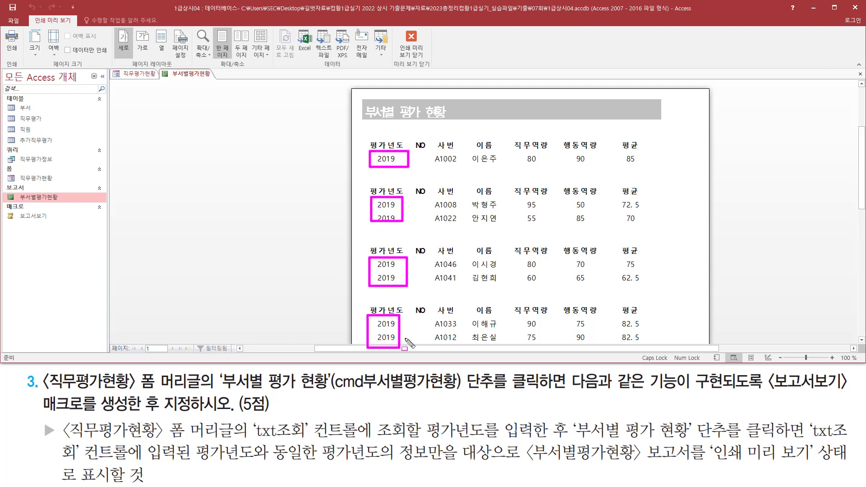
{"action": "key", "text": "Escape"}
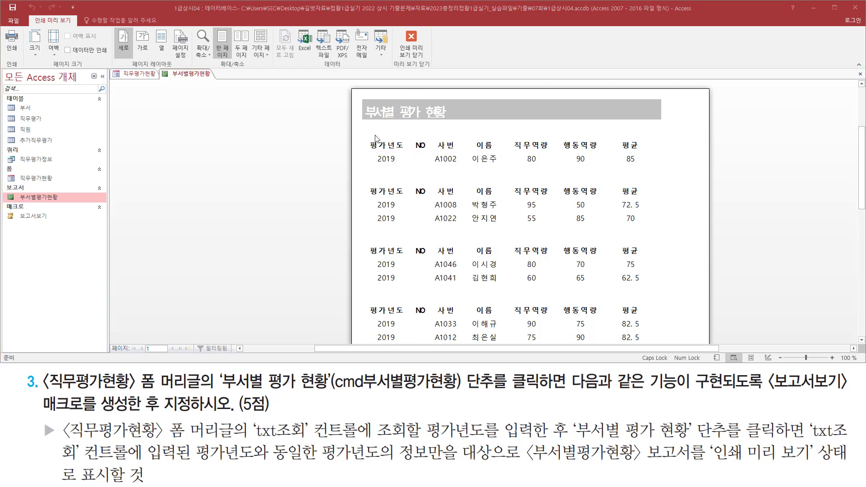
- Close the report preview, and close the 직무평가현황 form with its design changes saved
{"action": "left_click", "coordinate": [416, 55]}
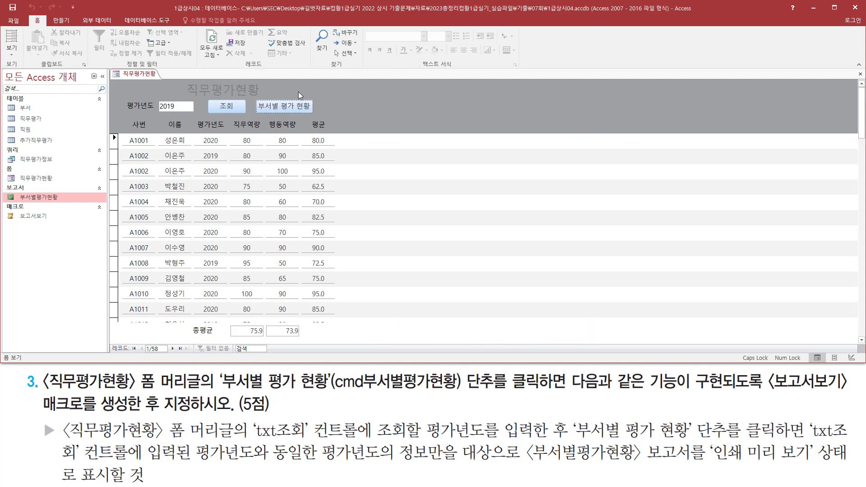
{"action": "left_click", "coordinate": [860, 74]}
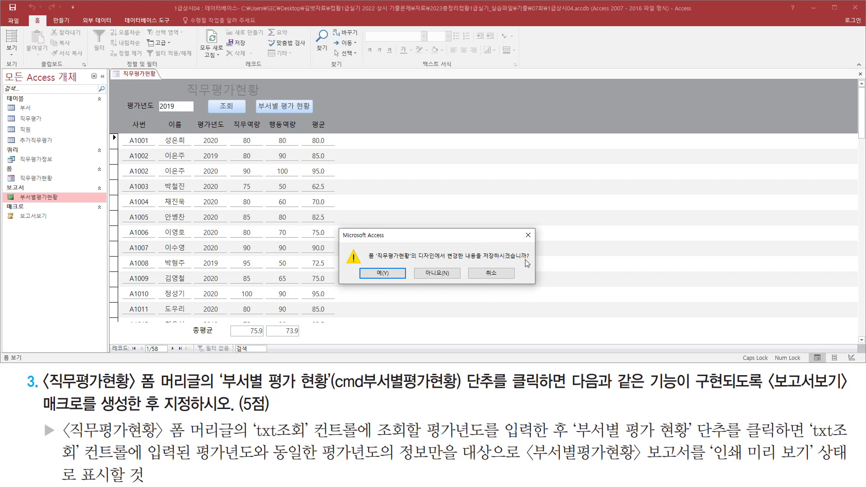
{"action": "left_click", "coordinate": [385, 274]}
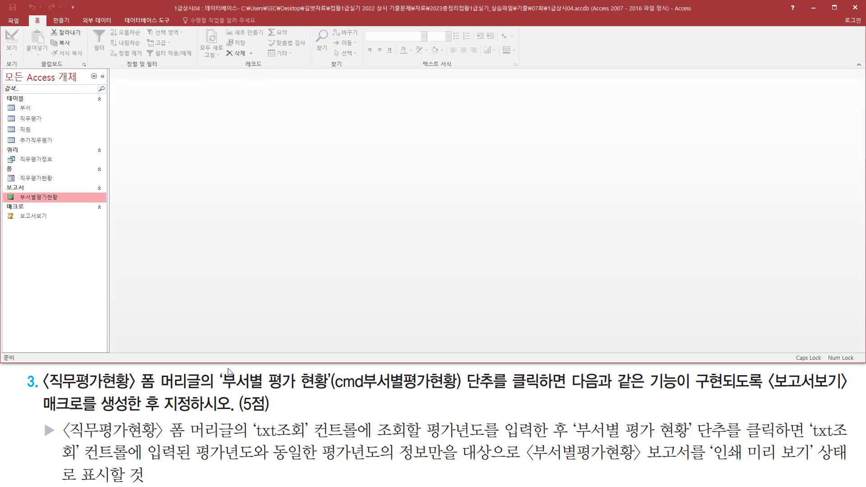